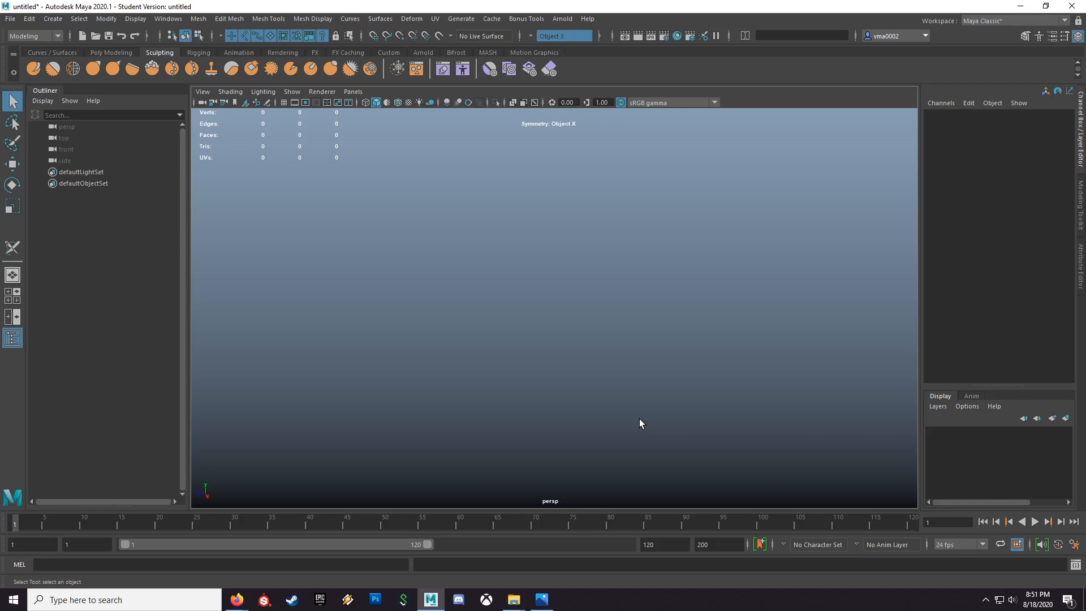
Step: Create a polygon cylinder and frame it in the perspective view
{"action": "left_click", "coordinate": [52, 18]}
{"action": "mouse_move", "coordinate": [95, 60]}
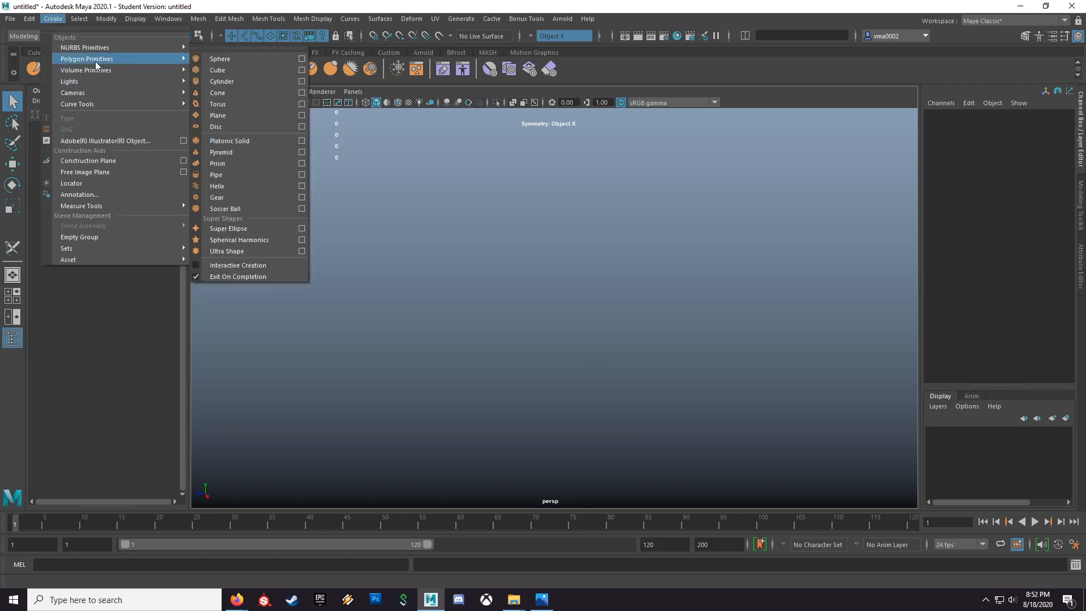
{"action": "left_click", "coordinate": [252, 83]}
{"action": "key", "text": "f"}
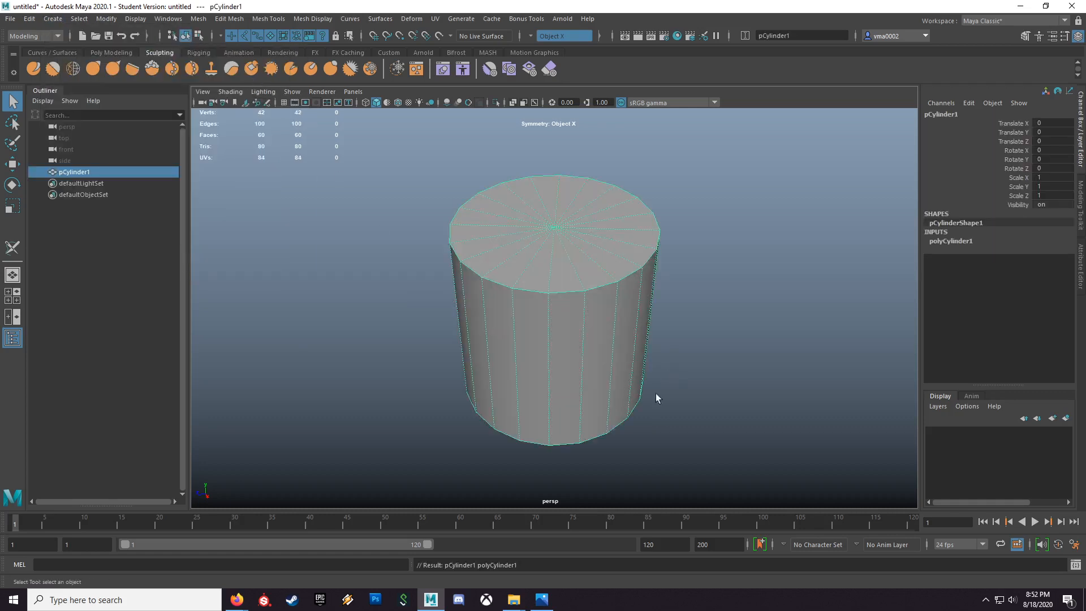
Step: Switch to the saved Persp/UV Editor layout and inspect the cylinder's default checker mapping from above
{"action": "left_click", "coordinate": [353, 91]}
{"action": "mouse_move", "coordinate": [410, 187]}
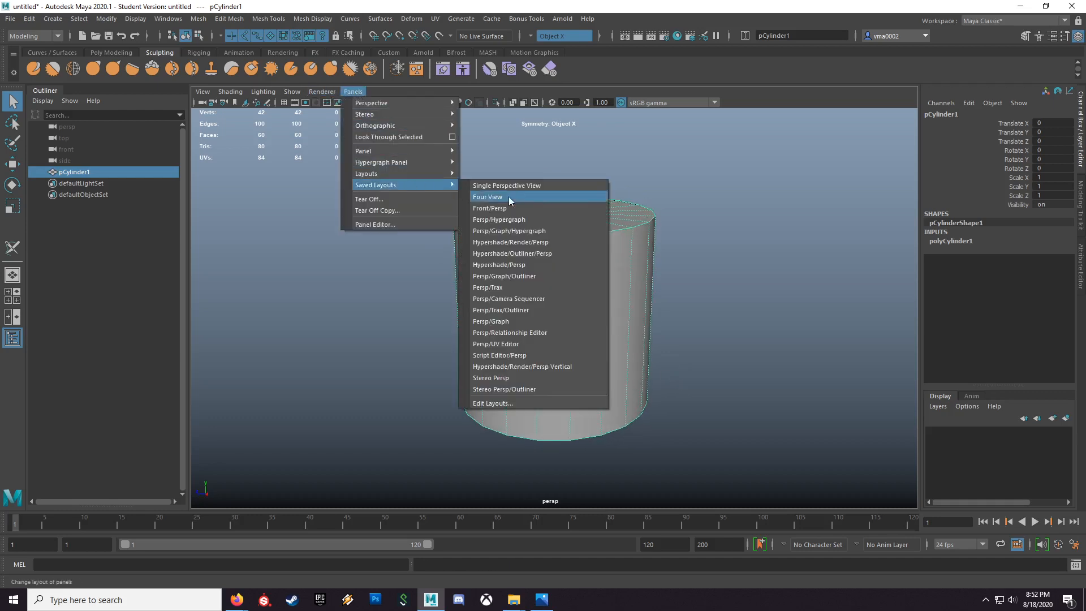
{"action": "left_click", "coordinate": [511, 346]}
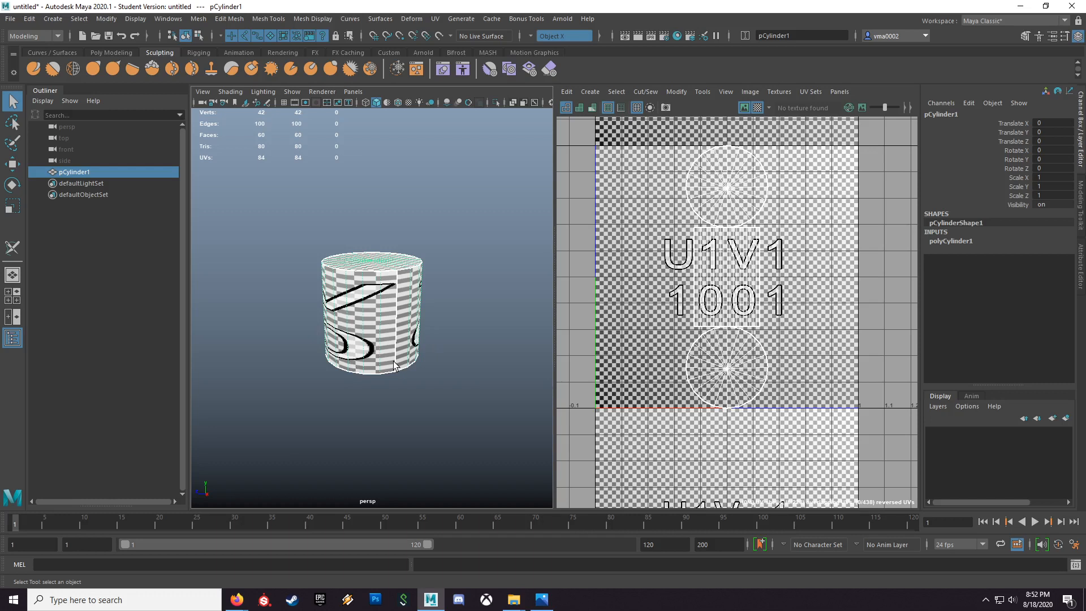
{"action": "scroll", "coordinate": [349, 380], "scroll_direction": "up", "scroll_amount": 3}
{"action": "mouse_move", "coordinate": [349, 380]}
{"action": "left_mouse_down", "text": "alt"}
{"action": "mouse_move", "coordinate": [513, 376]}
{"action": "mouse_move", "coordinate": [468, 380]}
{"action": "mouse_move", "coordinate": [472, 390]}
{"action": "mouse_move", "coordinate": [310, 315]}
{"action": "left_mouse_up", "text": "alt"}
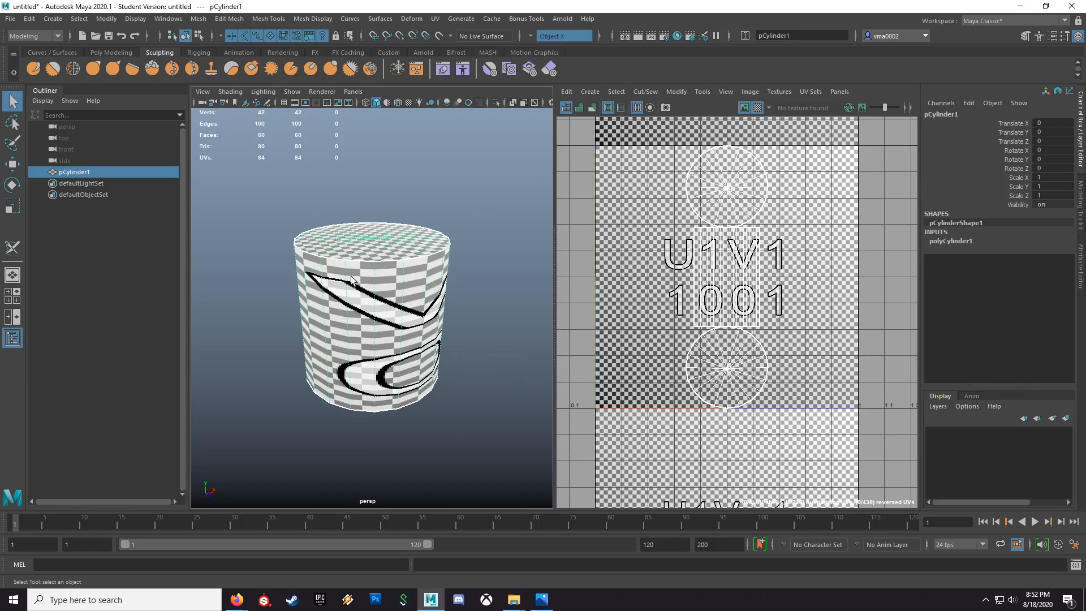
Step: Apply a camera-based UV projection to the cylinder from the raised view and return to object selection
{"action": "left_click", "coordinate": [586, 92]}
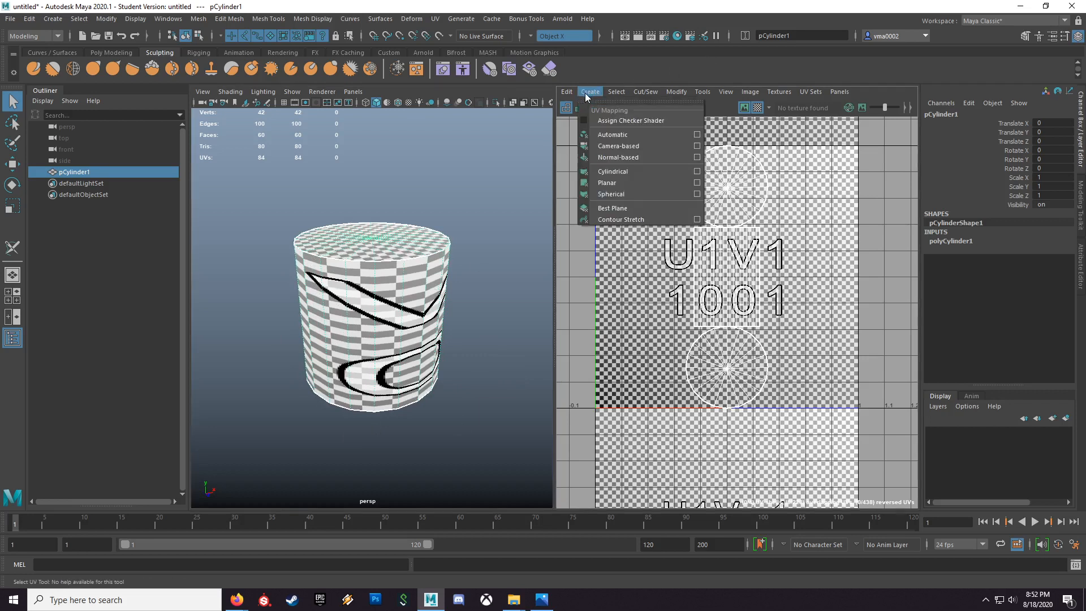
{"action": "left_click", "coordinate": [624, 149]}
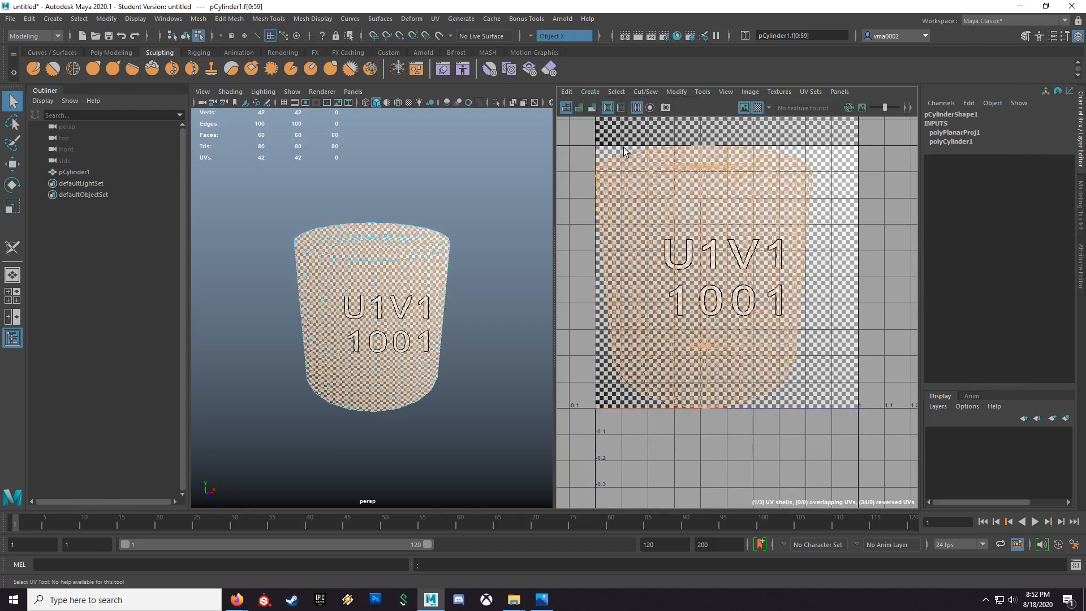
{"action": "left_click", "coordinate": [833, 268]}
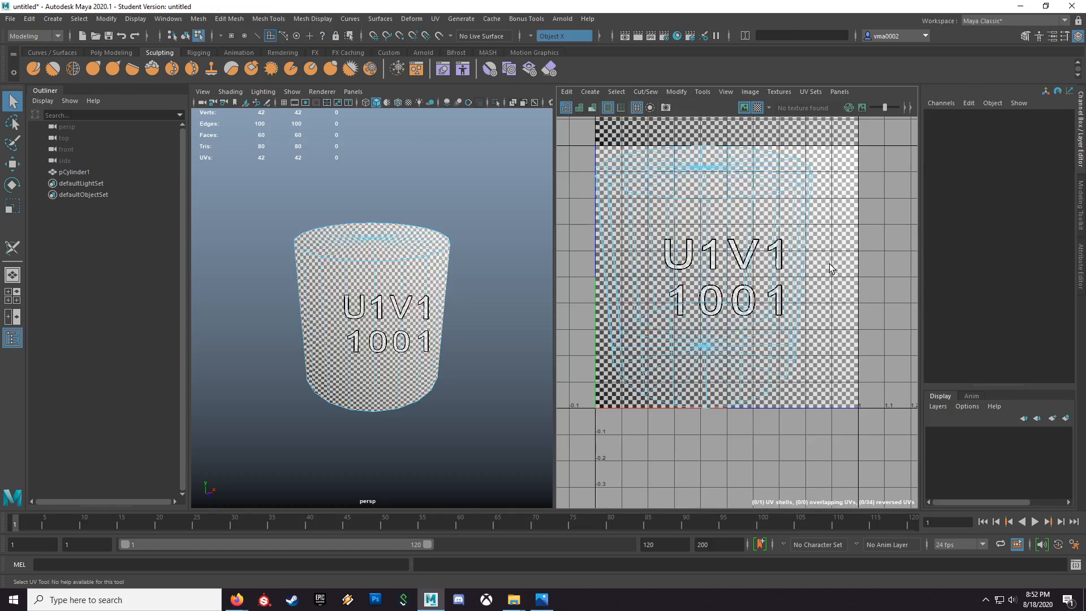
{"action": "key", "text": "F8"}
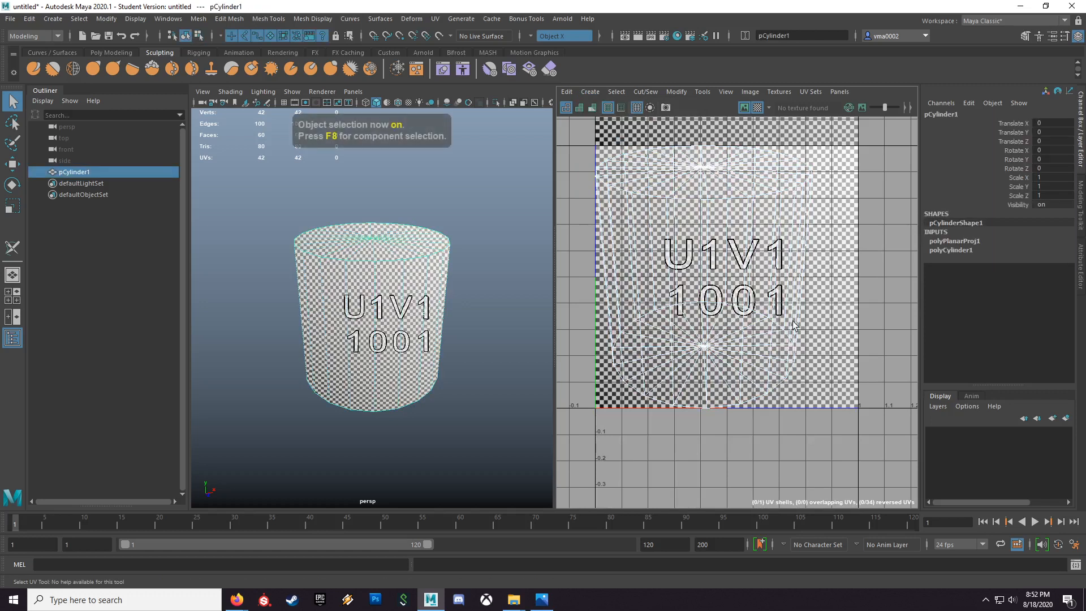
Step: Reproject the cylinder's UVs with camera-based mapping from a nearly level side view and clear the selection
{"action": "left_click_drag", "start_coordinate": [450, 389], "coordinate": [483, 338], "text": "alt"}
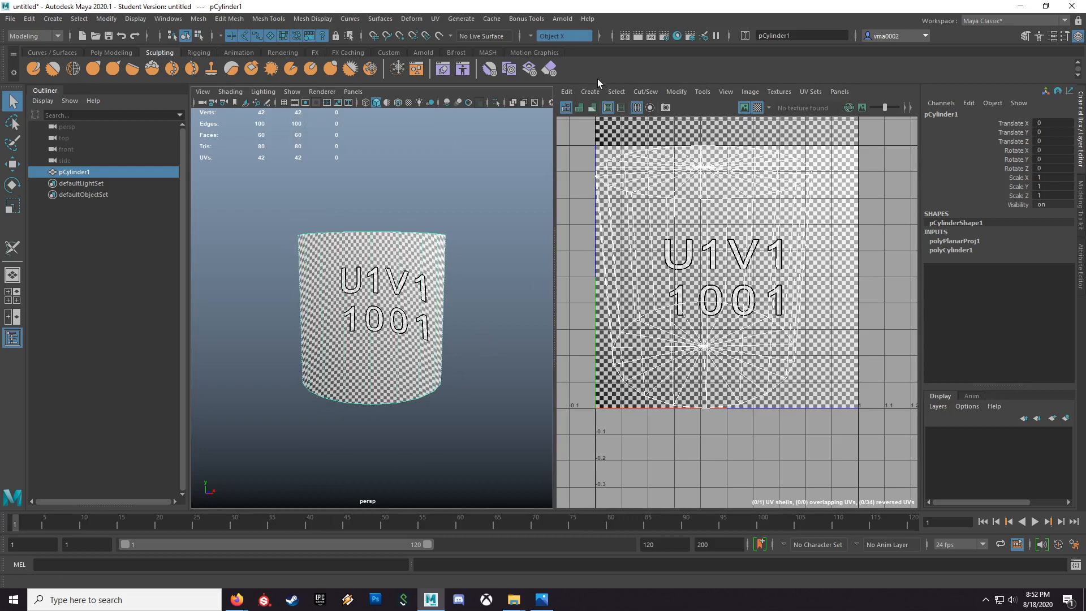
{"action": "left_click", "coordinate": [588, 91]}
{"action": "left_click", "coordinate": [618, 146]}
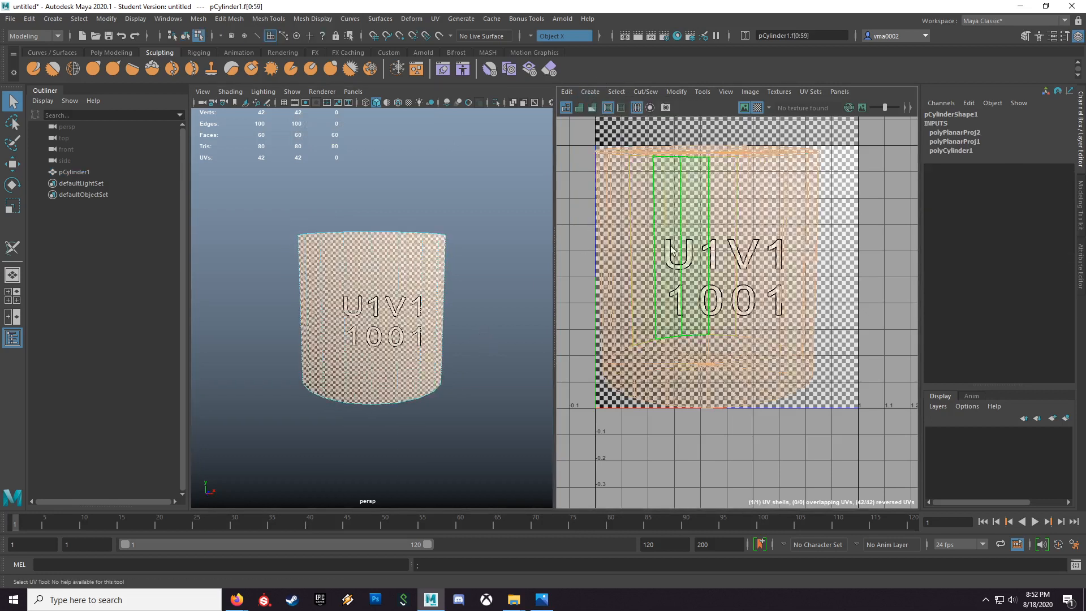
{"action": "left_click", "coordinate": [475, 327]}
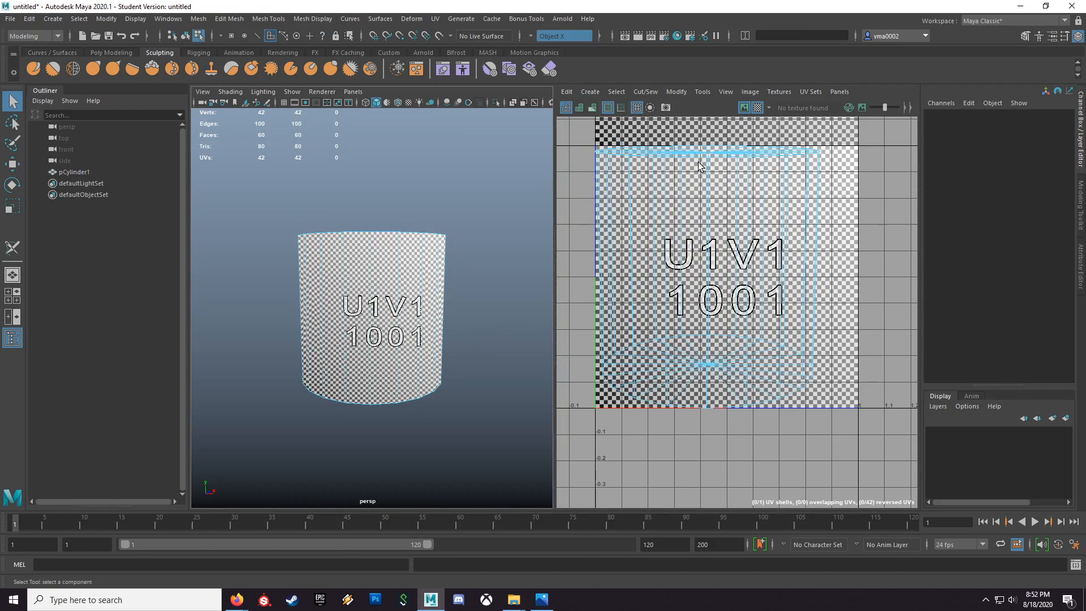
Step: Reselect the whole cylinder and apply camera-based UV mapping from a slightly raised view, ending in object selection
{"action": "left_click_drag", "start_coordinate": [482, 333], "coordinate": [502, 346], "text": "alt"}
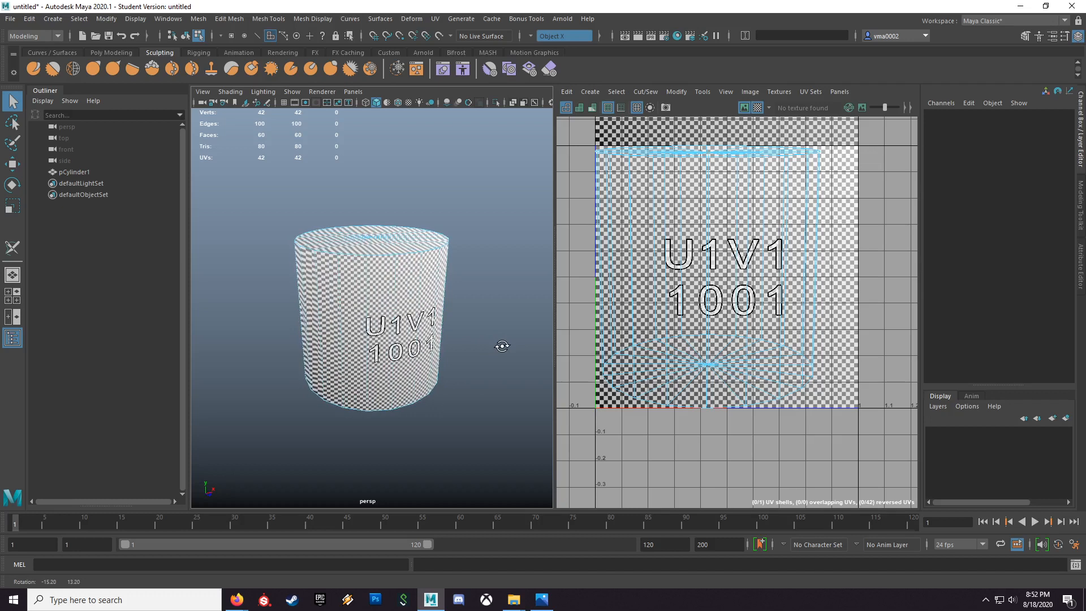
{"action": "left_click", "coordinate": [589, 91]}
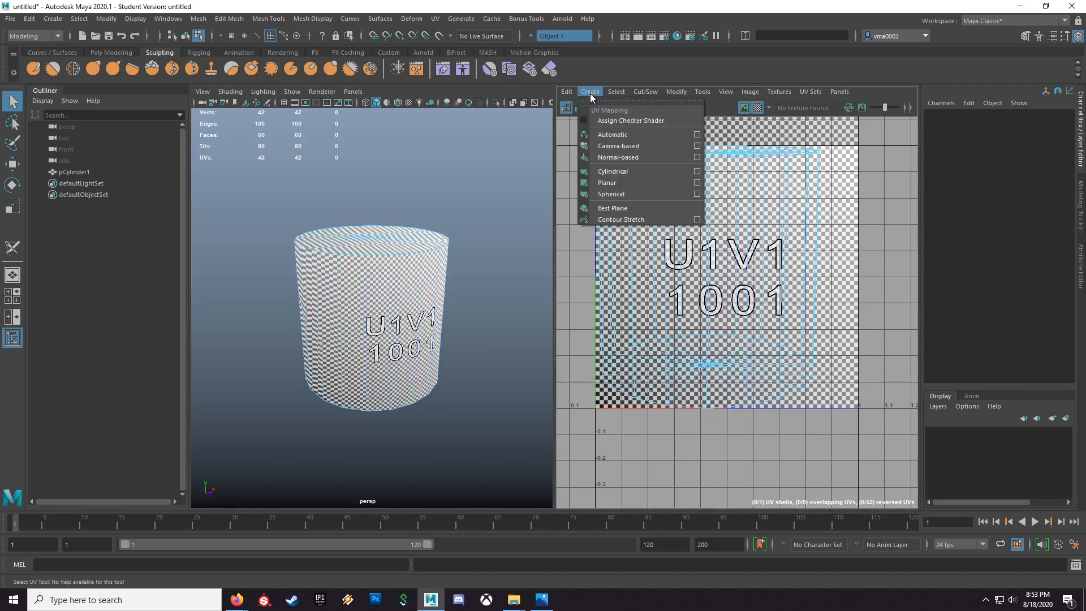
{"action": "left_click", "coordinate": [632, 148]}
{"action": "key", "text": "F8"}
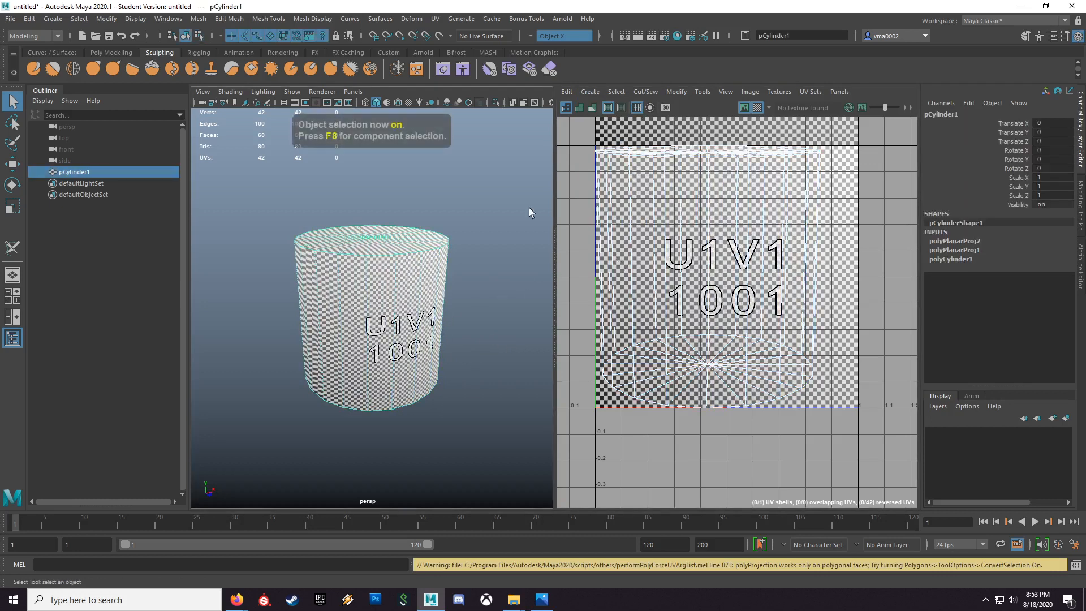
{"action": "left_click", "coordinate": [589, 91]}
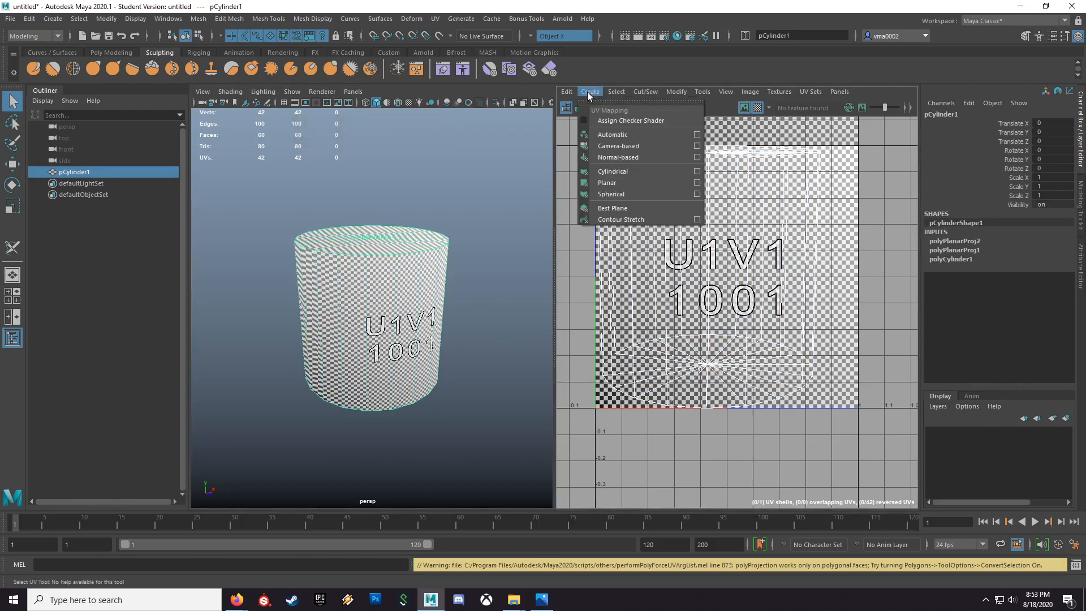
{"action": "left_click", "coordinate": [609, 148]}
{"action": "key", "text": "F8"}
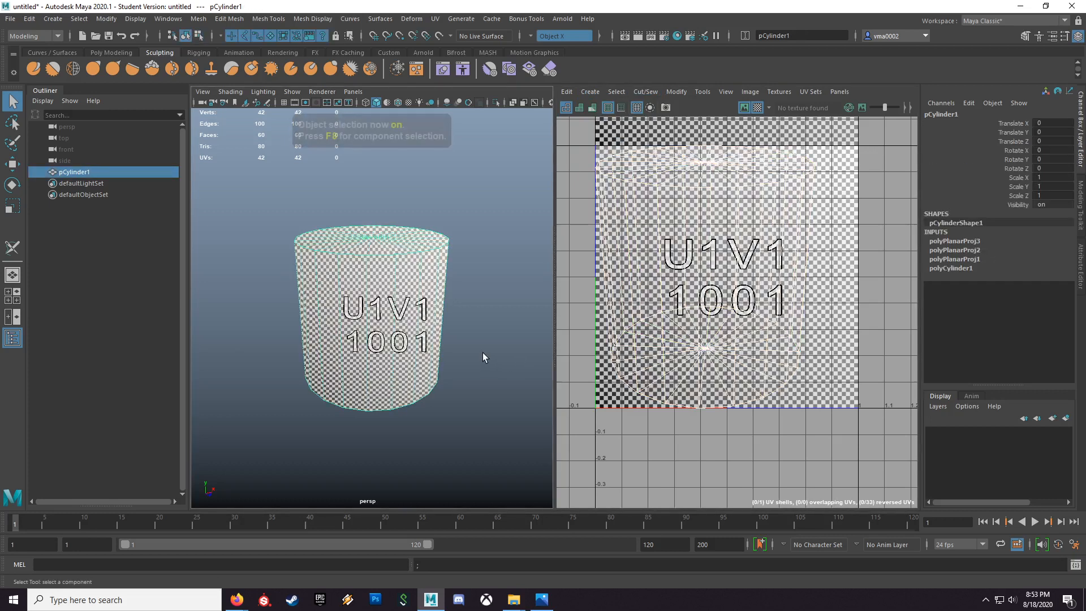
Step: Activate the 3D Cut and Sew UV Tool on the cylinder and turn symmetry off
{"action": "left_click_drag", "start_coordinate": [400, 279], "coordinate": [431, 366], "text": "alt"}
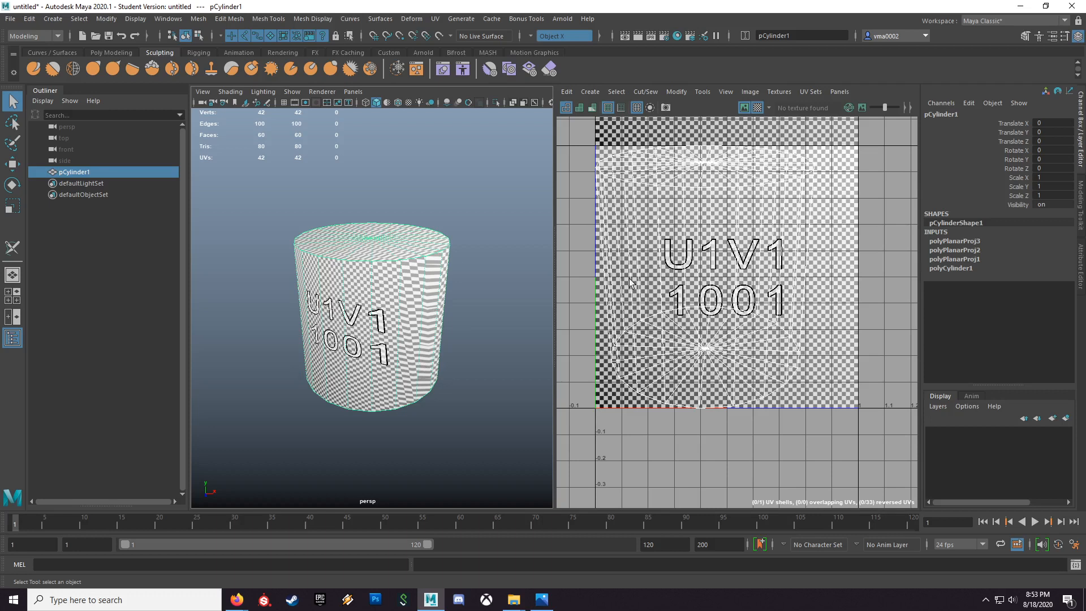
{"action": "left_click_drag", "start_coordinate": [400, 378], "coordinate": [391, 379], "text": "alt"}
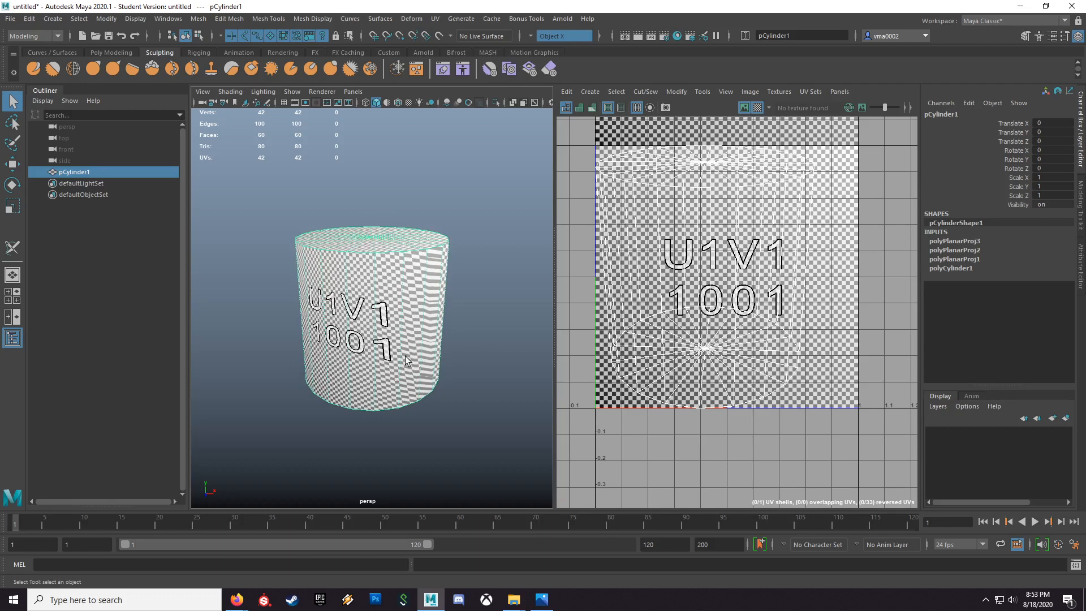
{"action": "left_click", "coordinate": [435, 18]}
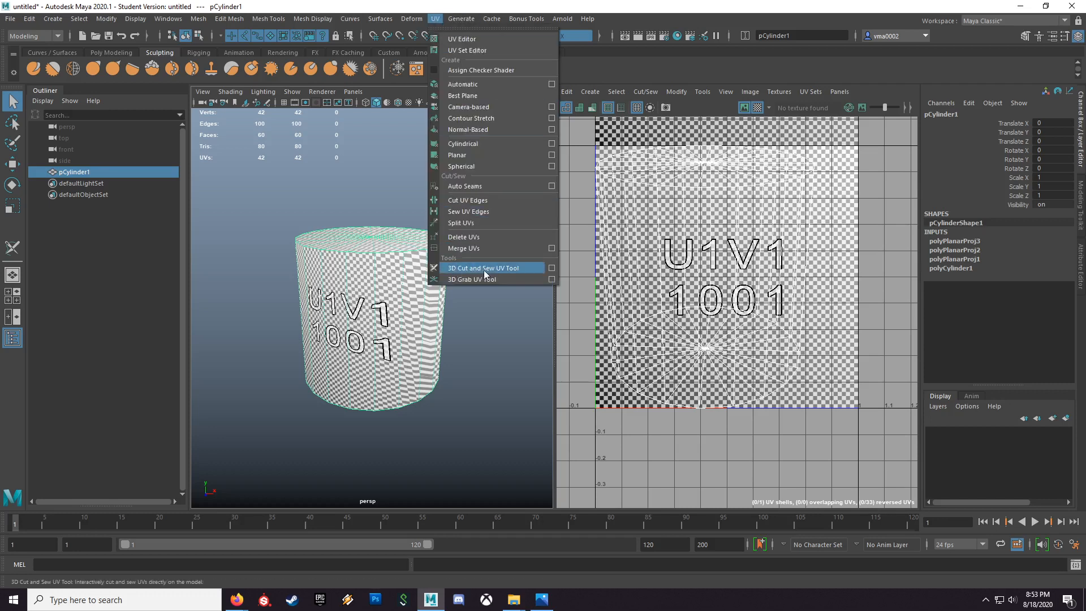
{"action": "left_click", "coordinate": [484, 268]}
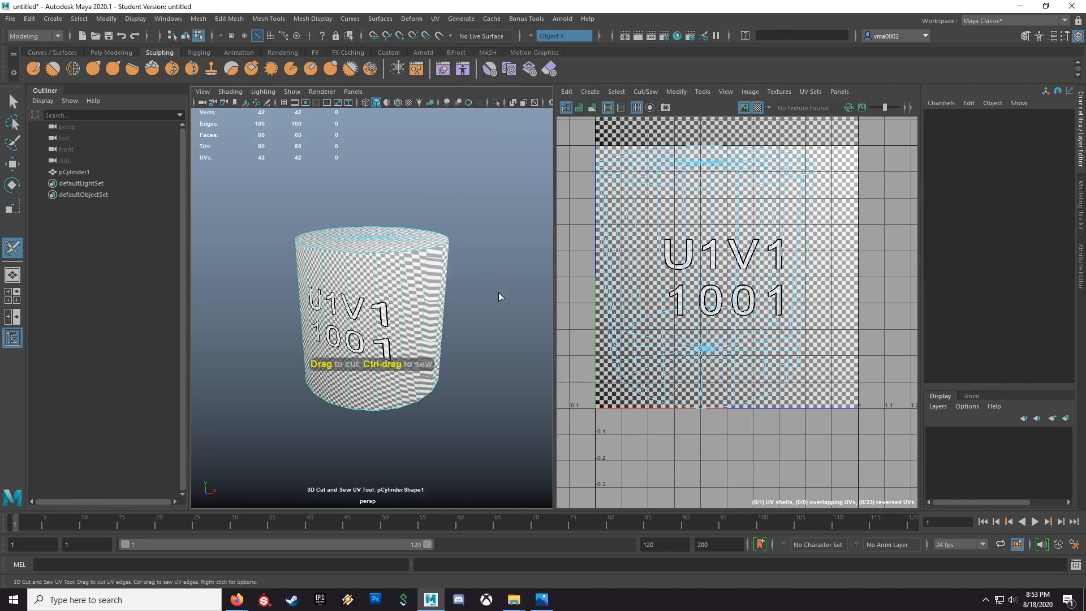
{"action": "left_click_drag", "start_coordinate": [372, 253], "coordinate": [389, 252]}
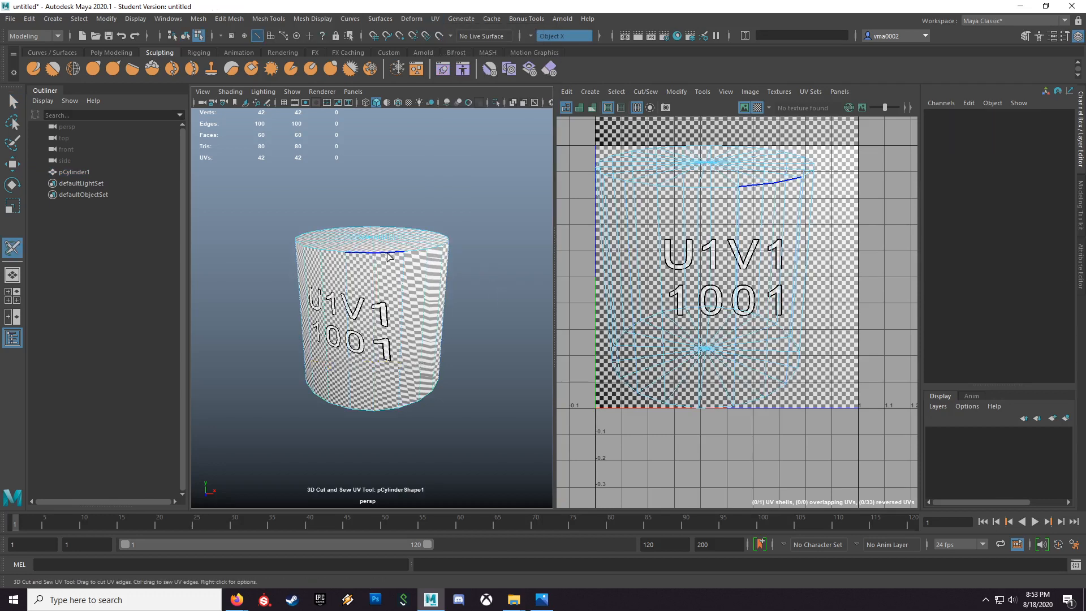
{"action": "left_click", "coordinate": [529, 36]}
{"action": "left_click", "coordinate": [540, 42]}
Step: Cut the UVs along the full edge loops of the cylinder's top and bottom rims
{"action": "double_click", "coordinate": [387, 253]}
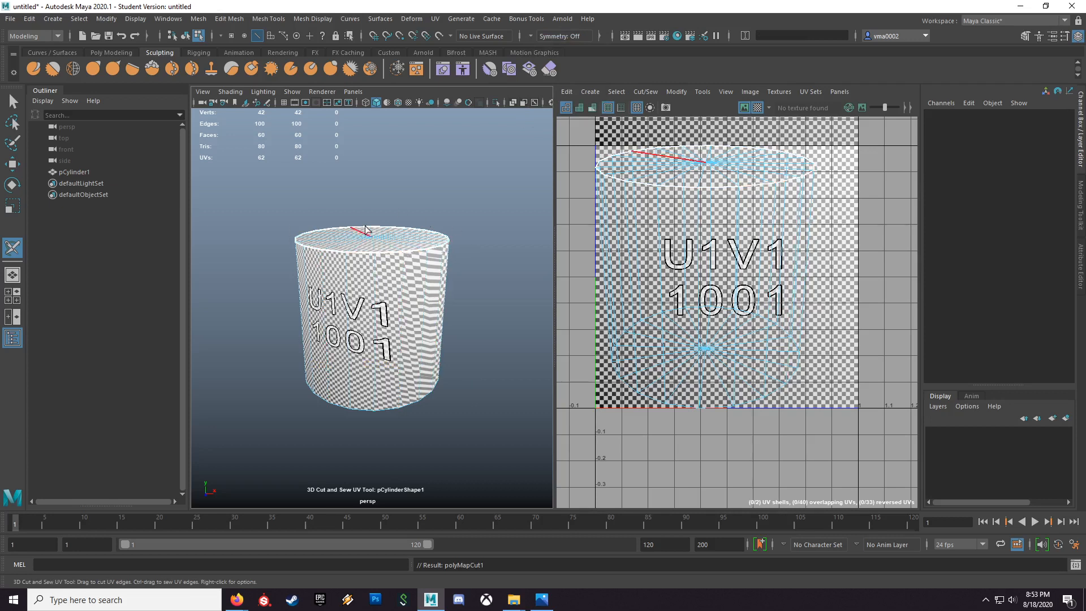
{"action": "left_click_drag", "start_coordinate": [408, 405], "coordinate": [410, 376], "text": "alt"}
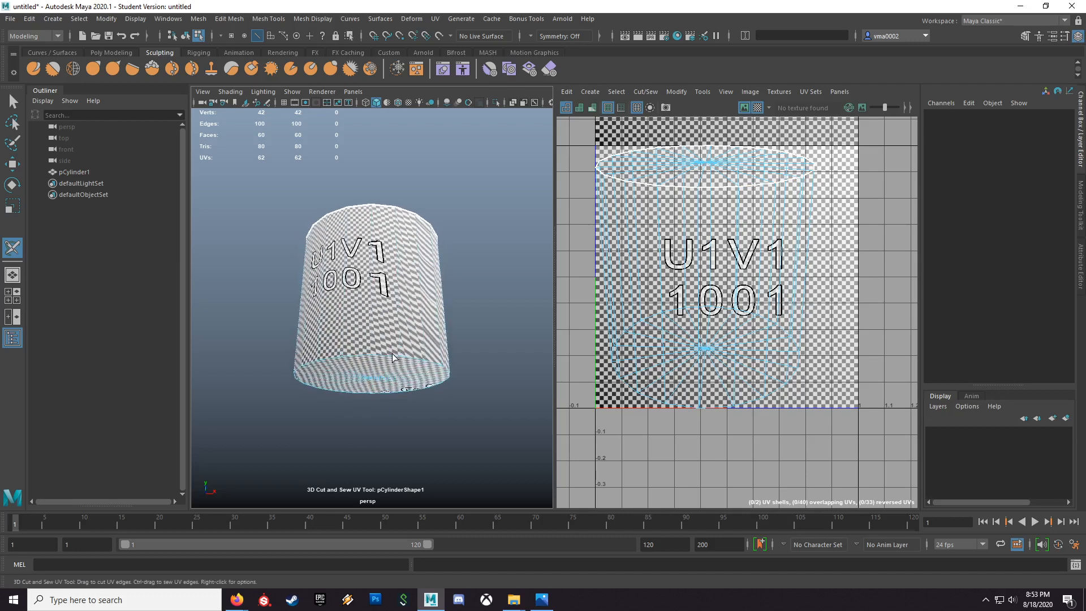
{"action": "left_click", "coordinate": [410, 376]}
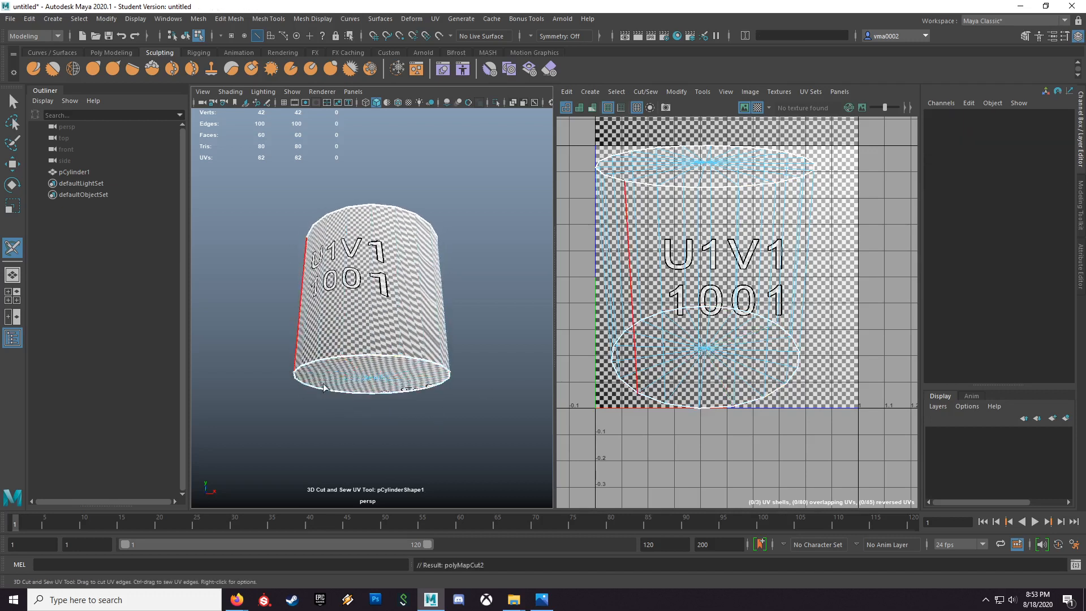
Step: Cut one vertical UV seam between the rims on the cylinder's back side, then return to object selection
{"action": "left_click_drag", "start_coordinate": [368, 399], "coordinate": [433, 439], "text": "alt"}
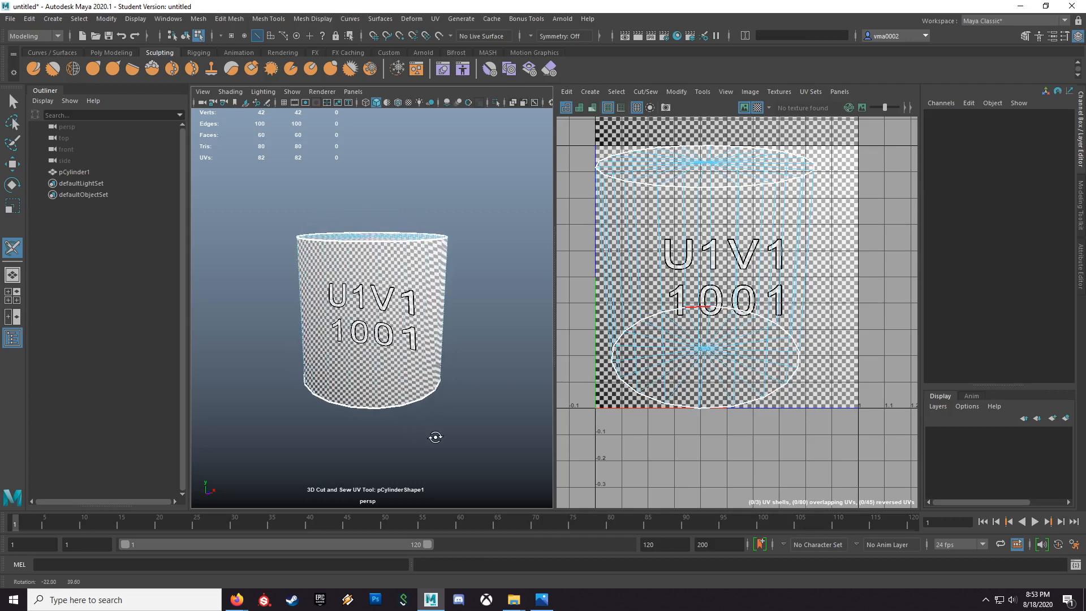
{"action": "left_click_drag", "start_coordinate": [497, 346], "coordinate": [440, 300], "text": "alt"}
{"action": "left_click_drag", "start_coordinate": [444, 375], "coordinate": [434, 286], "text": "alt"}
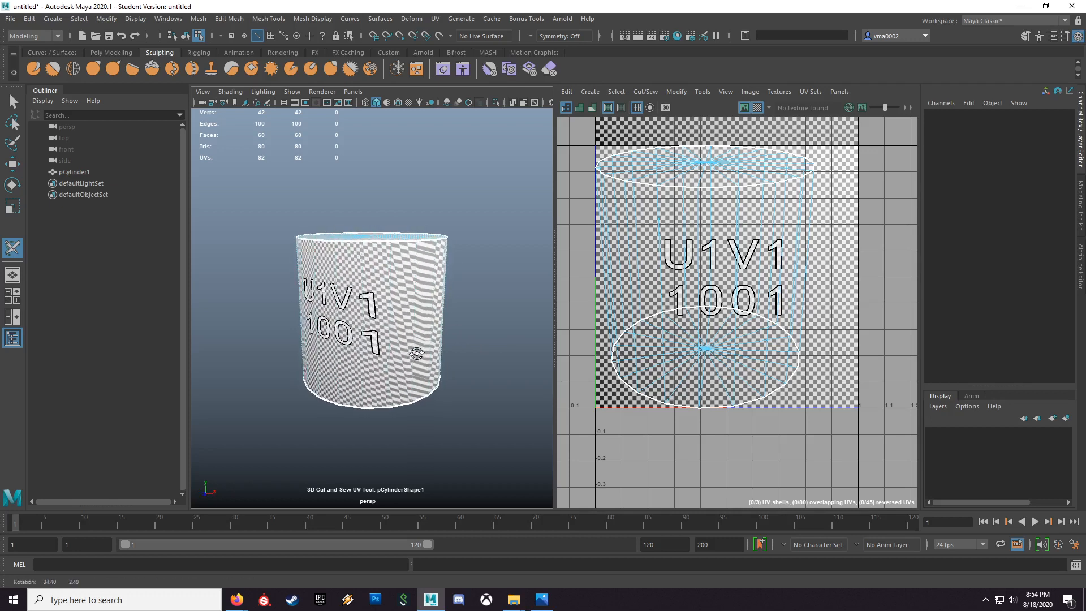
{"action": "left_click", "coordinate": [429, 347]}
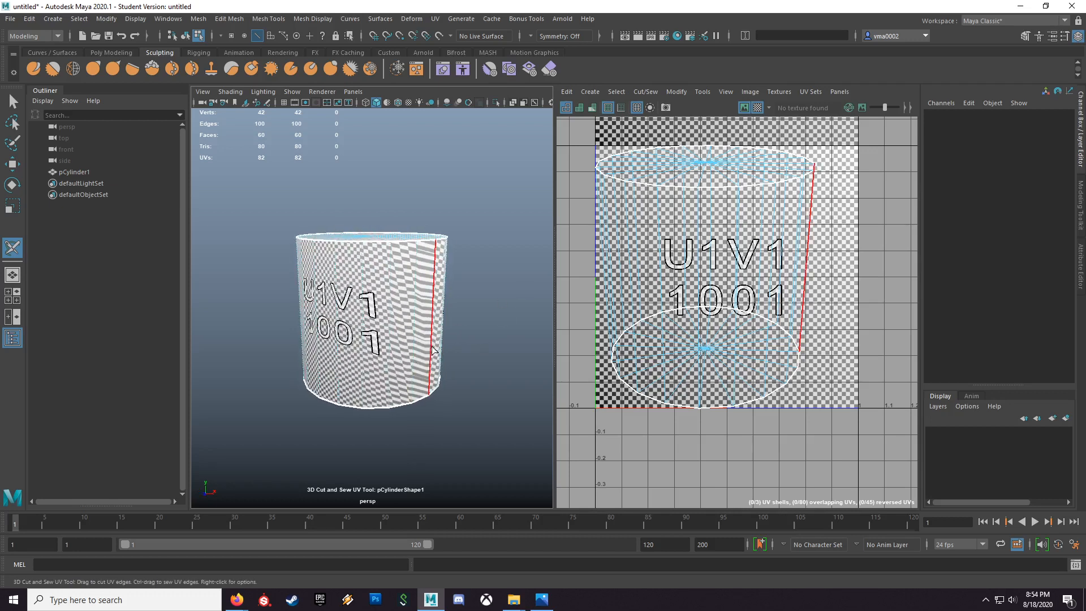
{"action": "left_click_drag", "start_coordinate": [394, 377], "coordinate": [436, 365], "text": "alt"}
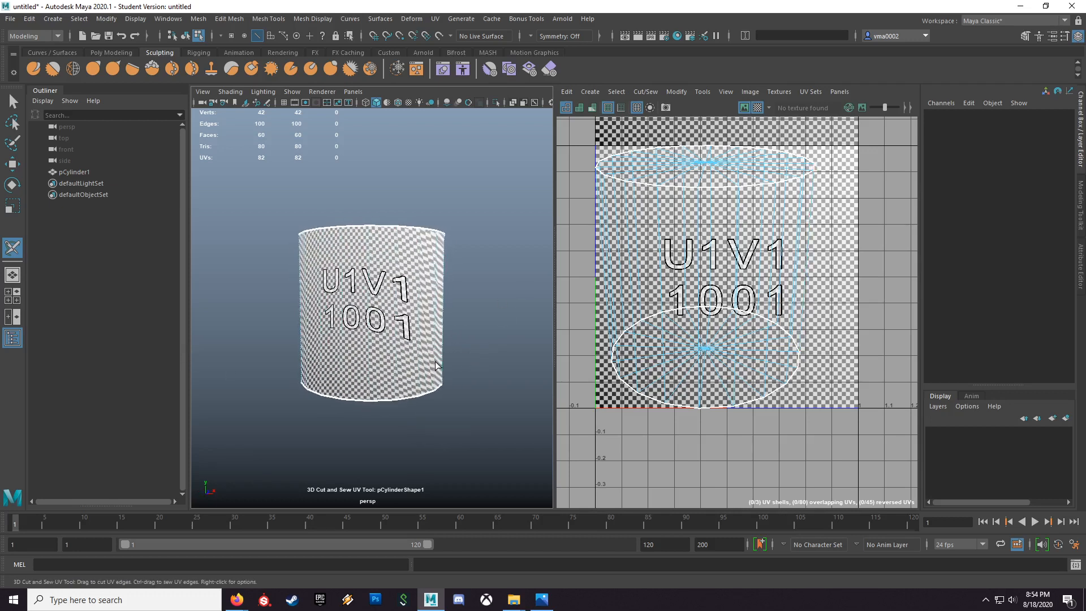
{"action": "right_click_drag", "start_coordinate": [465, 354], "coordinate": [437, 341], "text": "alt"}
{"action": "left_click_drag", "start_coordinate": [437, 341], "coordinate": [463, 349], "text": "alt"}
{"action": "right_click_drag", "start_coordinate": [467, 364], "coordinate": [561, 391], "text": "alt"}
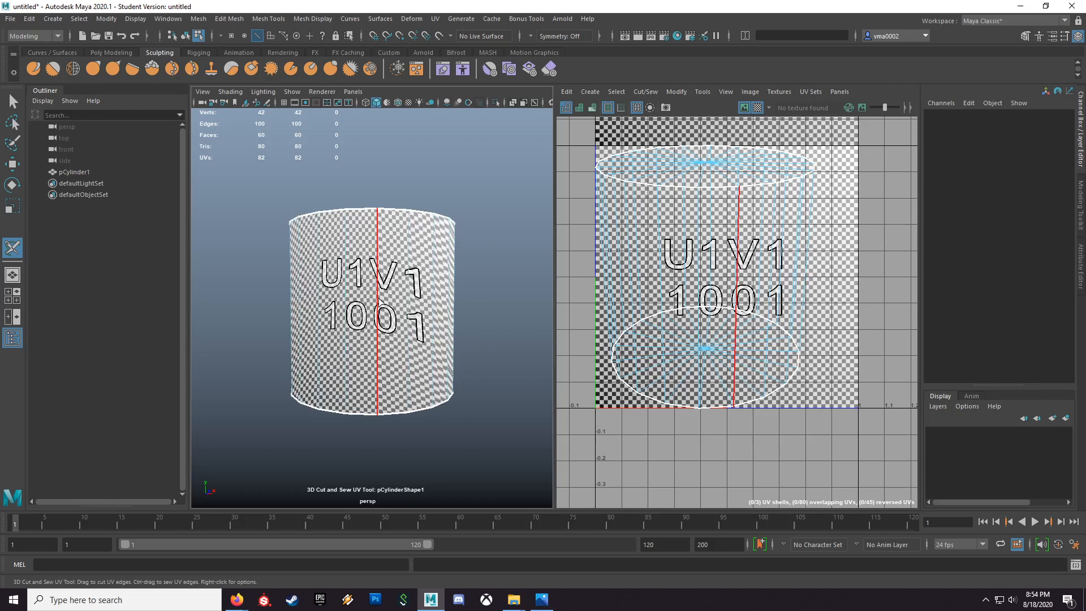
{"action": "right_click_drag", "start_coordinate": [497, 316], "coordinate": [422, 361], "text": "alt"}
{"action": "left_click_drag", "start_coordinate": [422, 361], "coordinate": [270, 363], "text": "alt"}
{"action": "scroll", "coordinate": [412, 334], "scroll_direction": "up", "scroll_amount": 5}
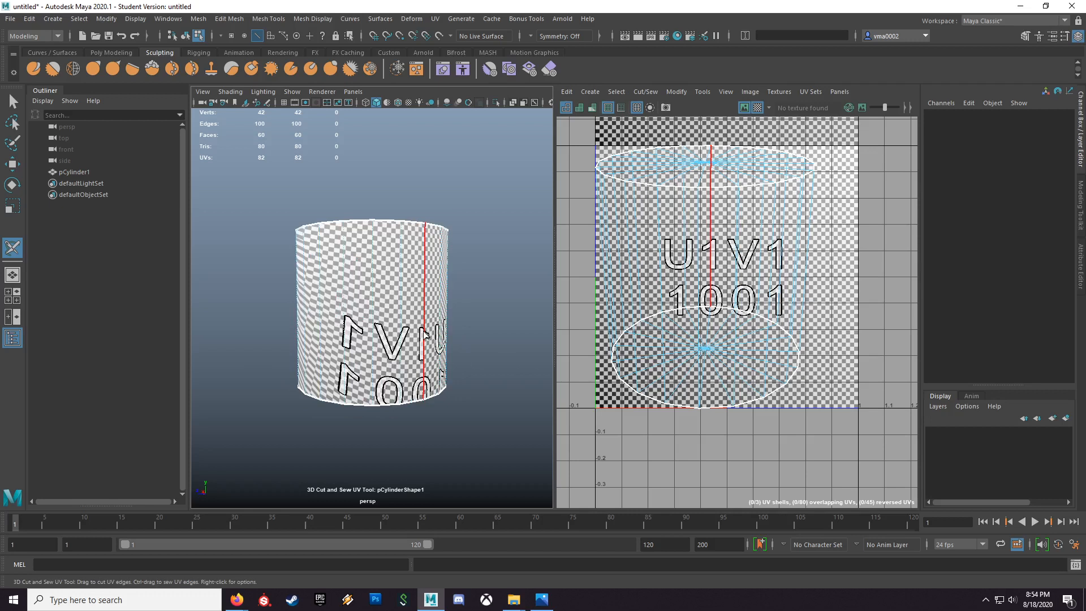
{"action": "left_click", "coordinate": [425, 334]}
{"action": "left_click_drag", "start_coordinate": [443, 445], "coordinate": [480, 353], "text": "alt"}
{"action": "right_click_drag", "start_coordinate": [480, 352], "coordinate": [436, 343], "text": "alt"}
{"action": "left_click_drag", "start_coordinate": [437, 344], "coordinate": [435, 341], "text": "alt"}
{"action": "left_click", "coordinate": [436, 341]}
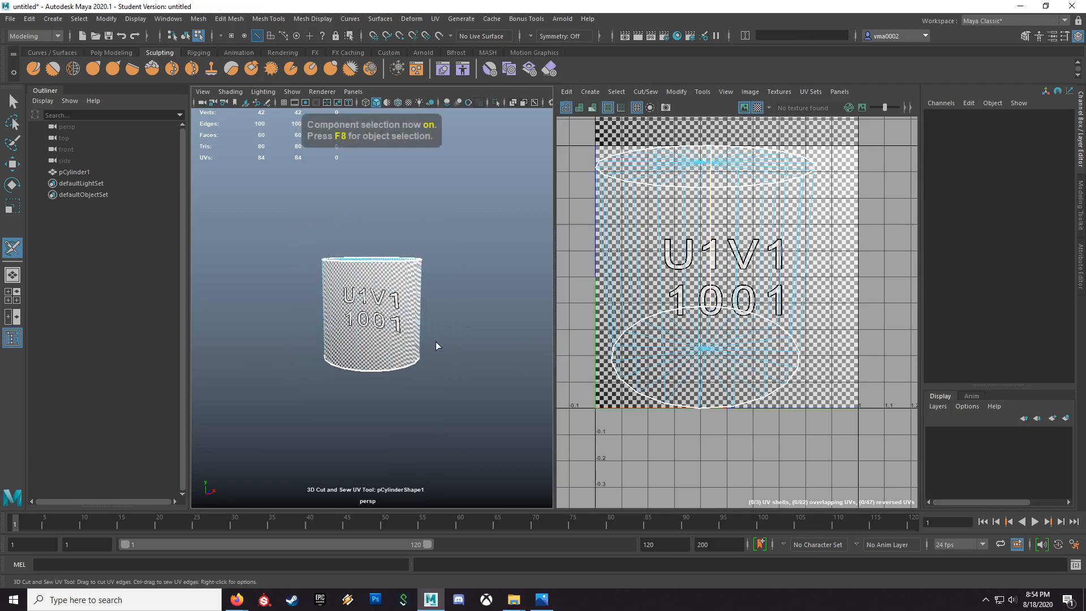
{"action": "key", "text": "q"}
{"action": "key", "text": "F8"}
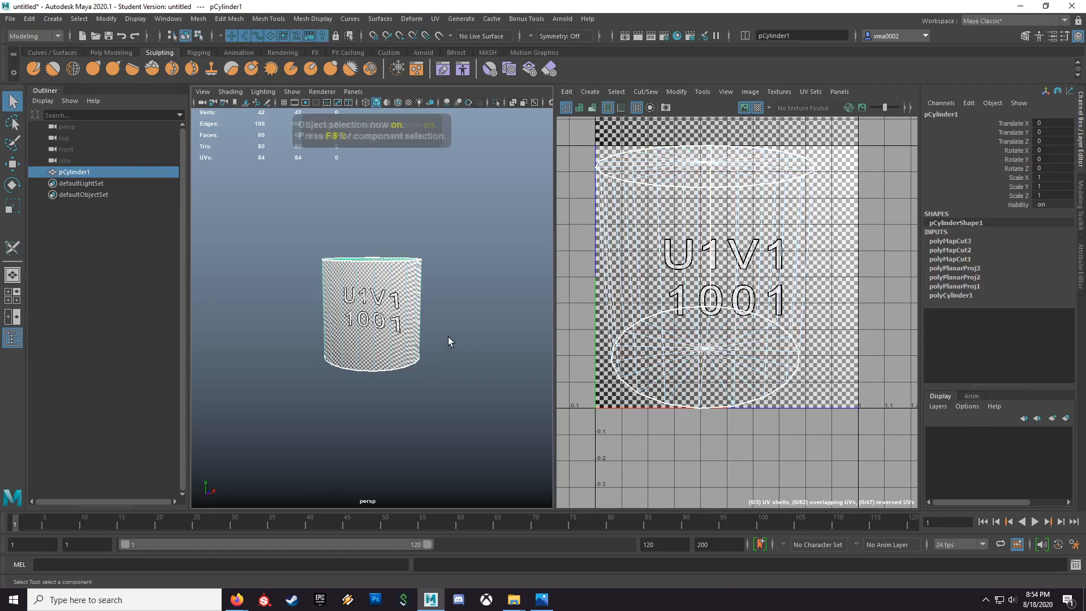
Step: Unfold the cylinder's UVs using the Unfold3D method with 1 iteration and a map size of 1024
{"action": "right_click_drag", "start_coordinate": [401, 302], "coordinate": [444, 276]}
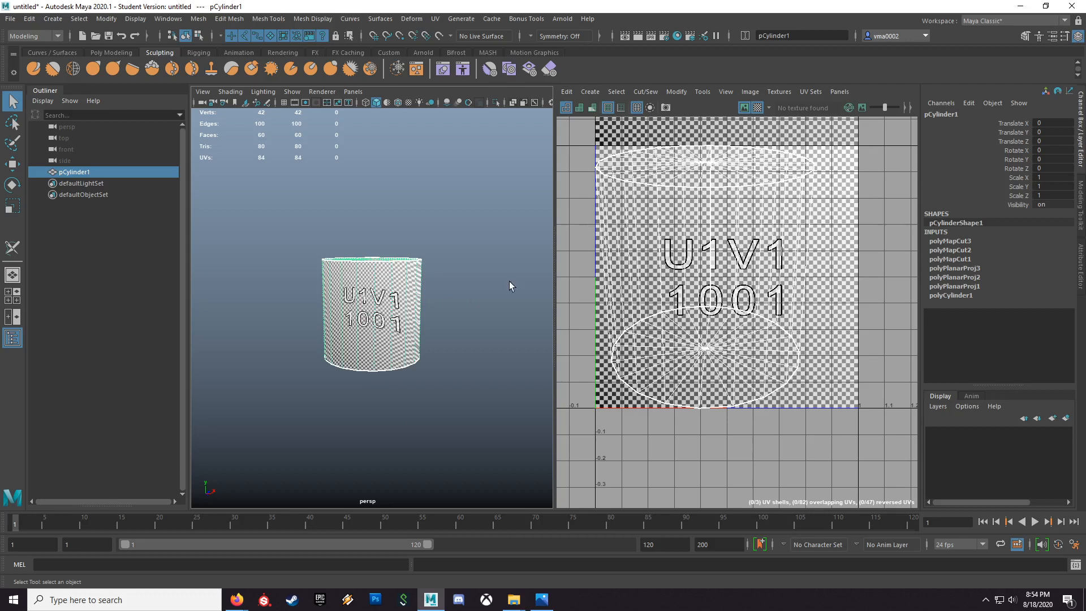
{"action": "left_click", "coordinate": [675, 91]}
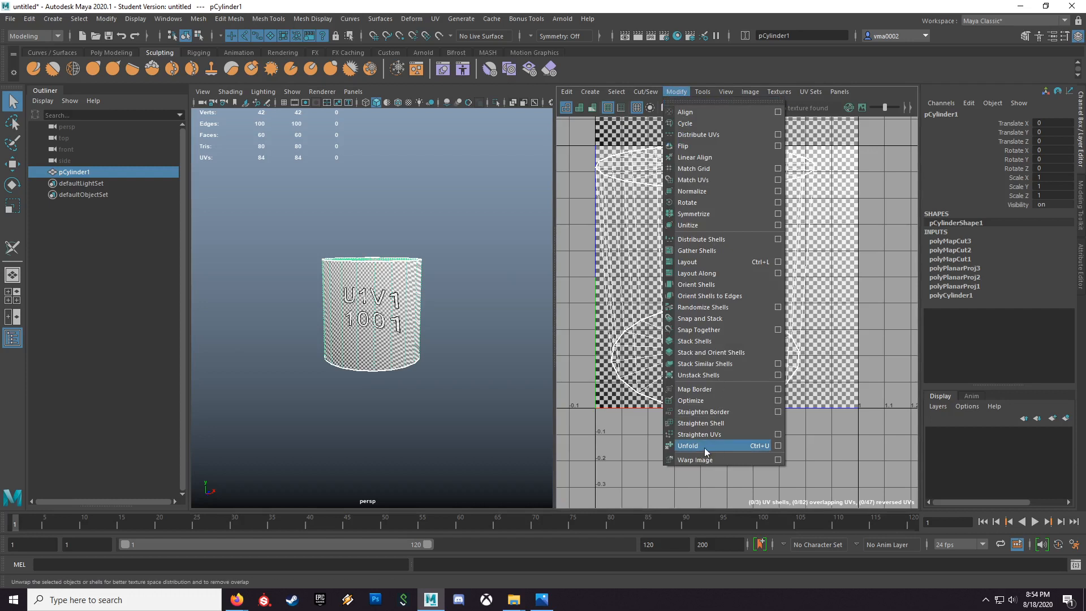
{"action": "left_click", "coordinate": [778, 445]}
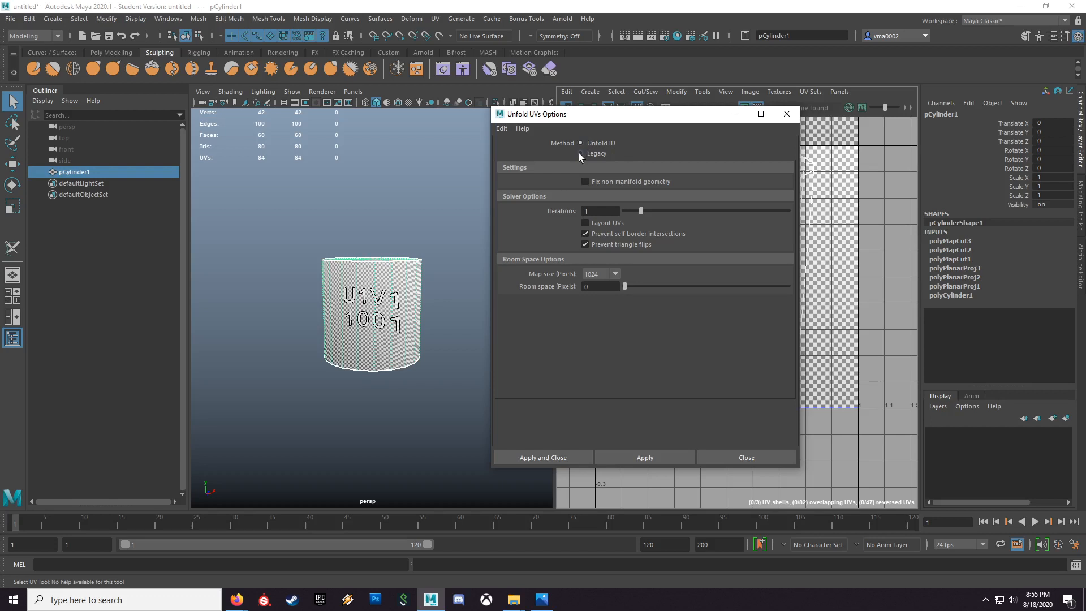
{"action": "left_click", "coordinate": [548, 458]}
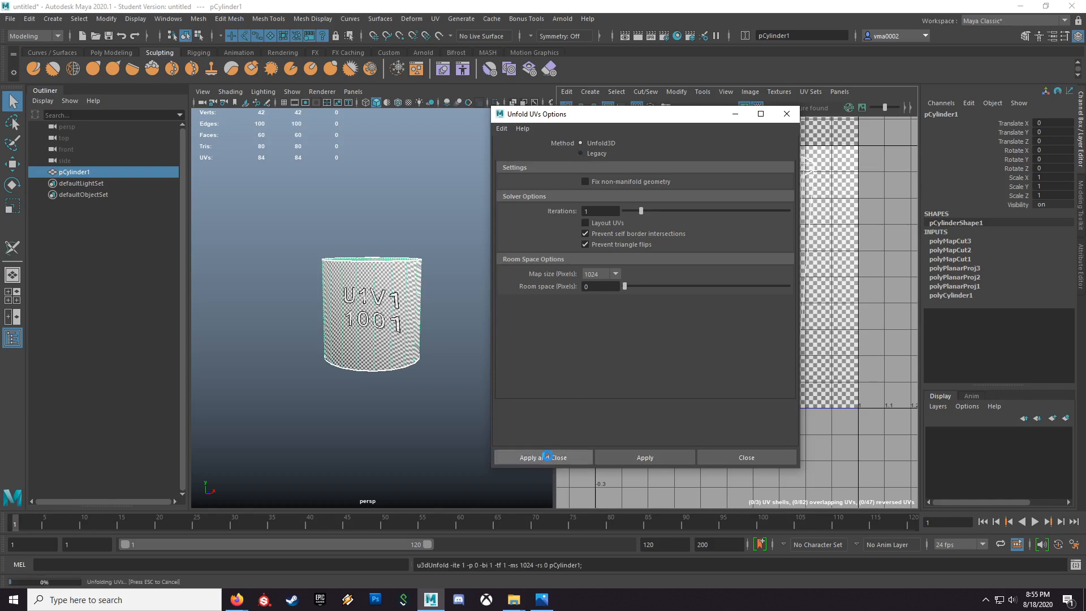
Step: Compare the unfolded cap shells in the UV layout with the checker pattern on both cylinder ends, ending in object selection
{"action": "key", "text": "f"}
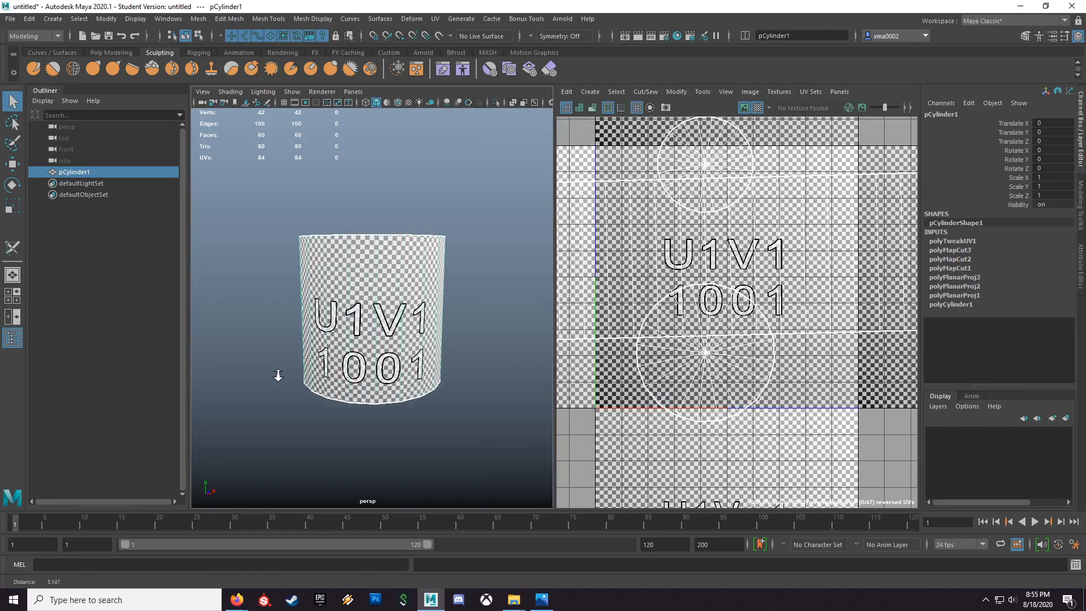
{"action": "left_click_drag", "start_coordinate": [391, 290], "coordinate": [405, 220], "text": "alt"}
{"action": "right_click_drag", "start_coordinate": [847, 354], "coordinate": [525, 311], "text": "alt"}
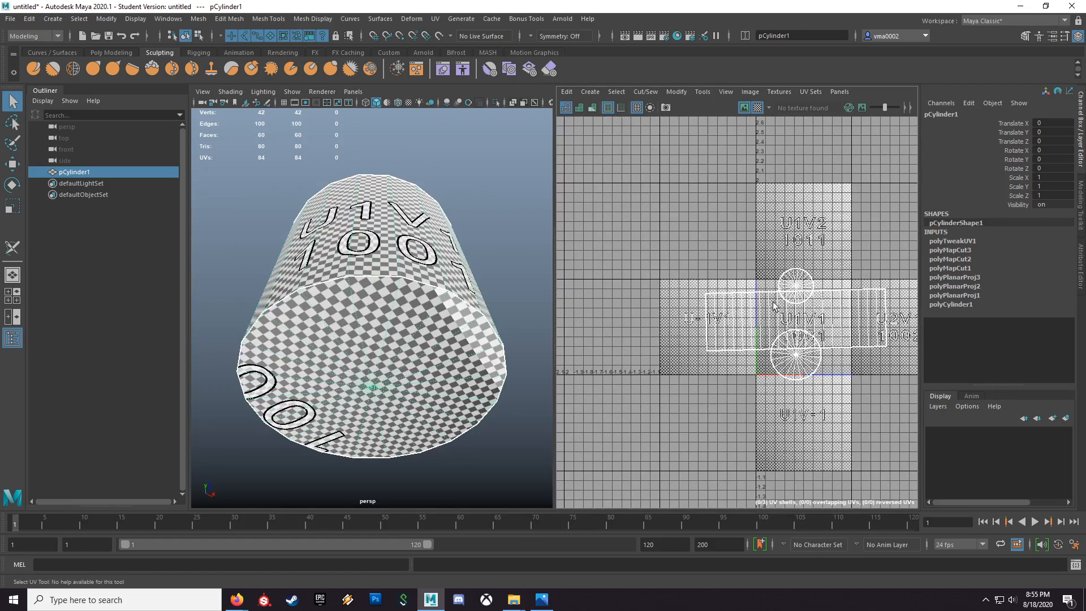
{"action": "left_click_drag", "start_coordinate": [490, 360], "coordinate": [466, 380], "text": "alt"}
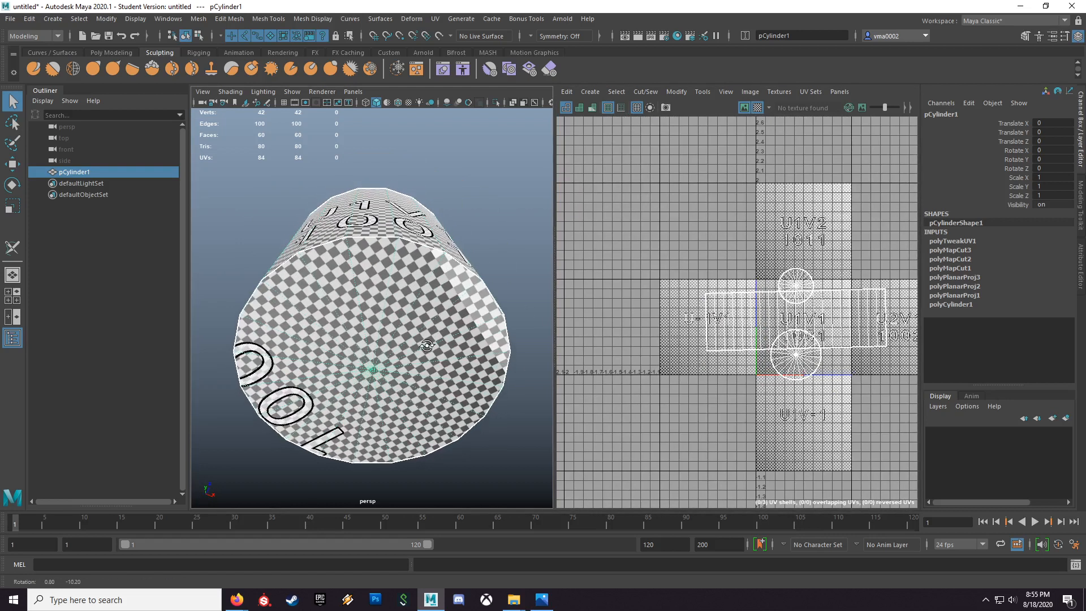
{"action": "right_click_drag", "start_coordinate": [797, 362], "coordinate": [814, 363]}
{"action": "left_click", "coordinate": [801, 369]}
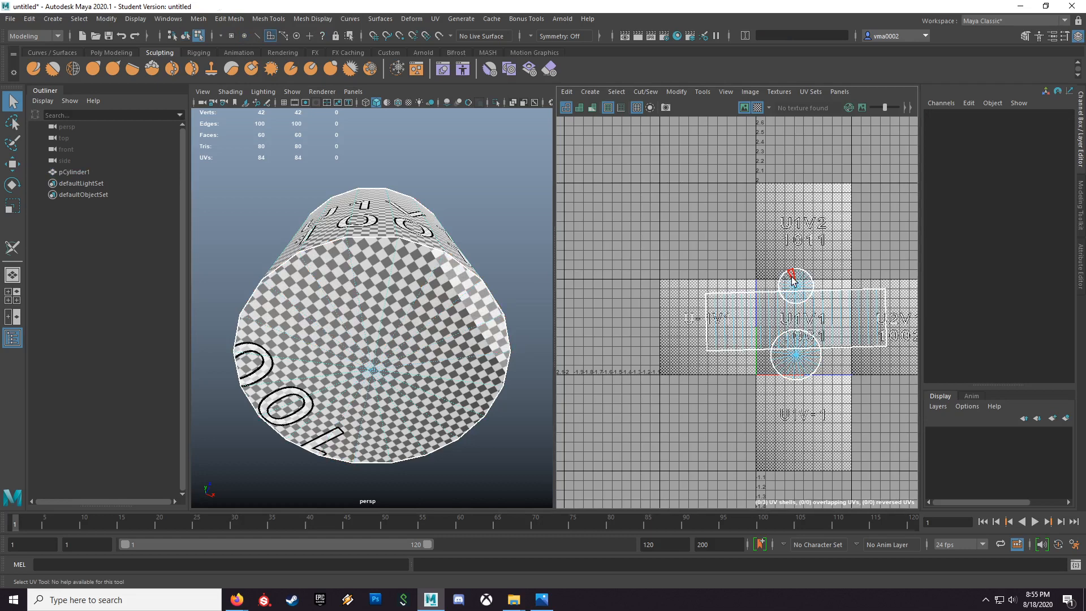
{"action": "left_click_drag", "start_coordinate": [473, 219], "coordinate": [397, 326], "text": "alt"}
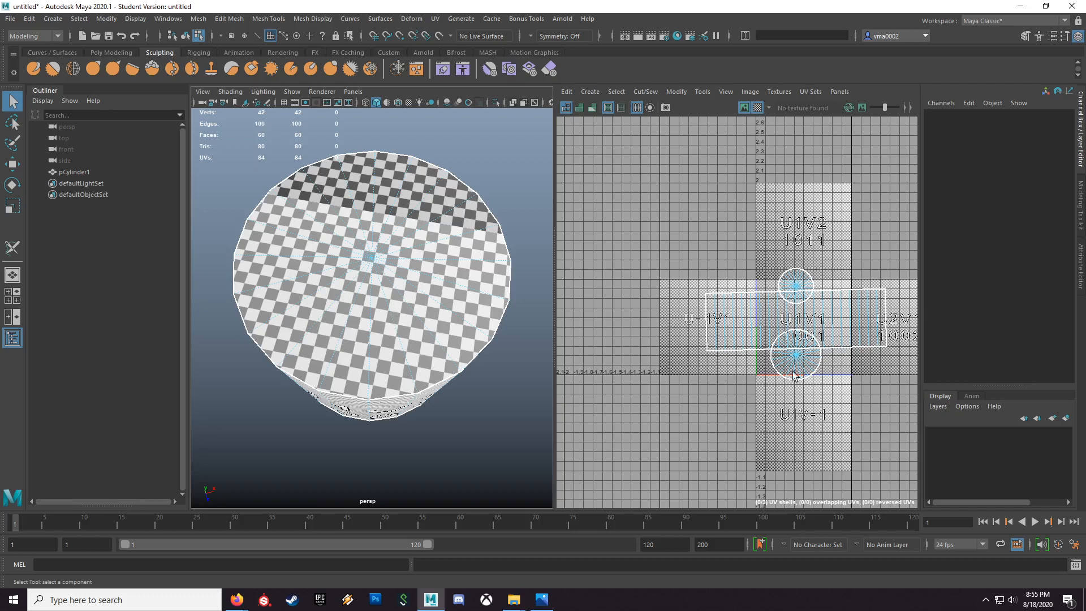
{"action": "key", "text": "F8"}
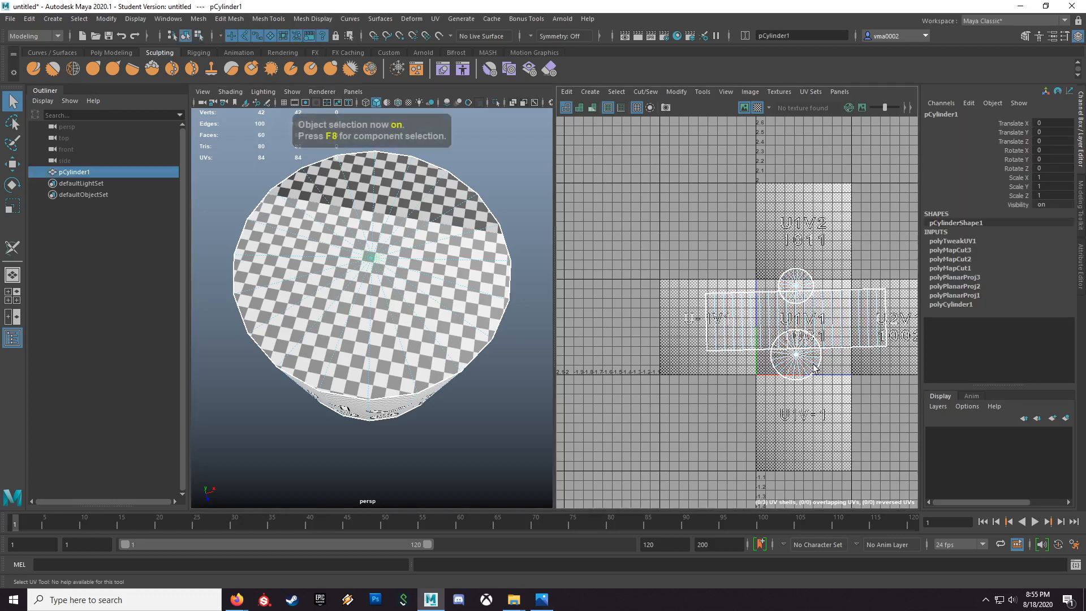
Step: Open the Layout UVs options for the cylinder, reset the settings and set Shell Pre-Rotation to Horizontal
{"action": "middle_click_drag", "start_coordinate": [814, 398], "coordinate": [782, 390], "text": "alt"}
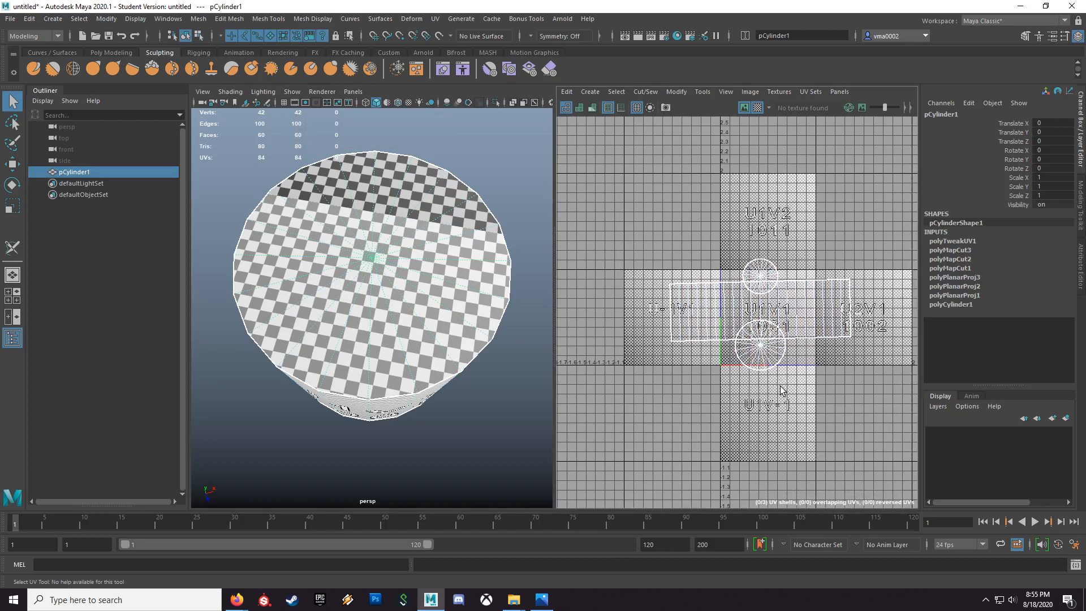
{"action": "left_click", "coordinate": [676, 91]}
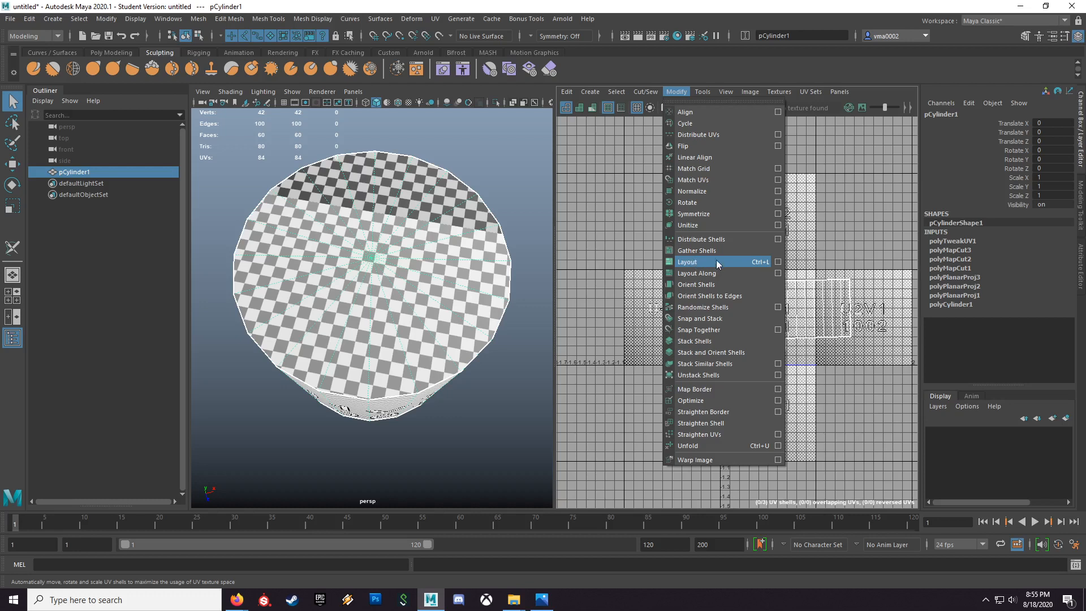
{"action": "left_click", "coordinate": [778, 262]}
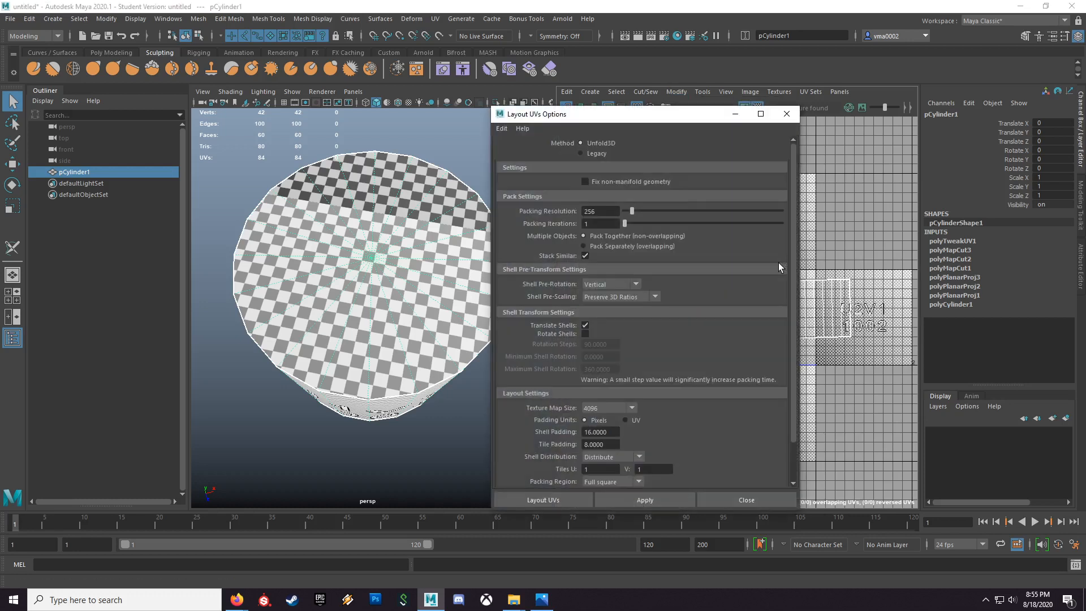
{"action": "left_click_drag", "start_coordinate": [634, 117], "coordinate": [483, 98]}
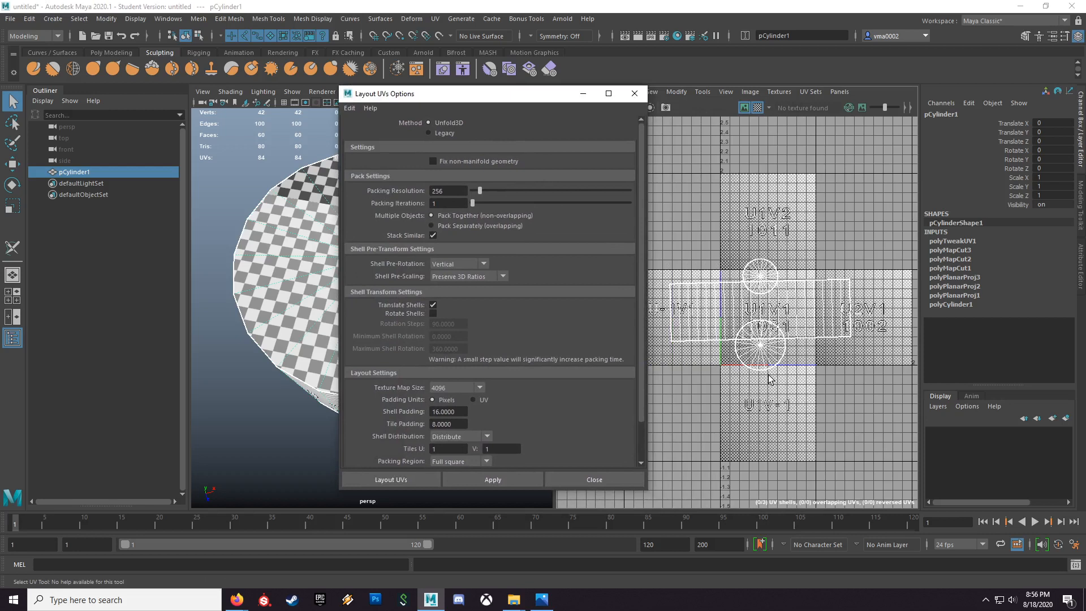
{"action": "left_click", "coordinate": [350, 108]}
{"action": "left_click", "coordinate": [372, 131]}
{"action": "left_click", "coordinate": [473, 264]}
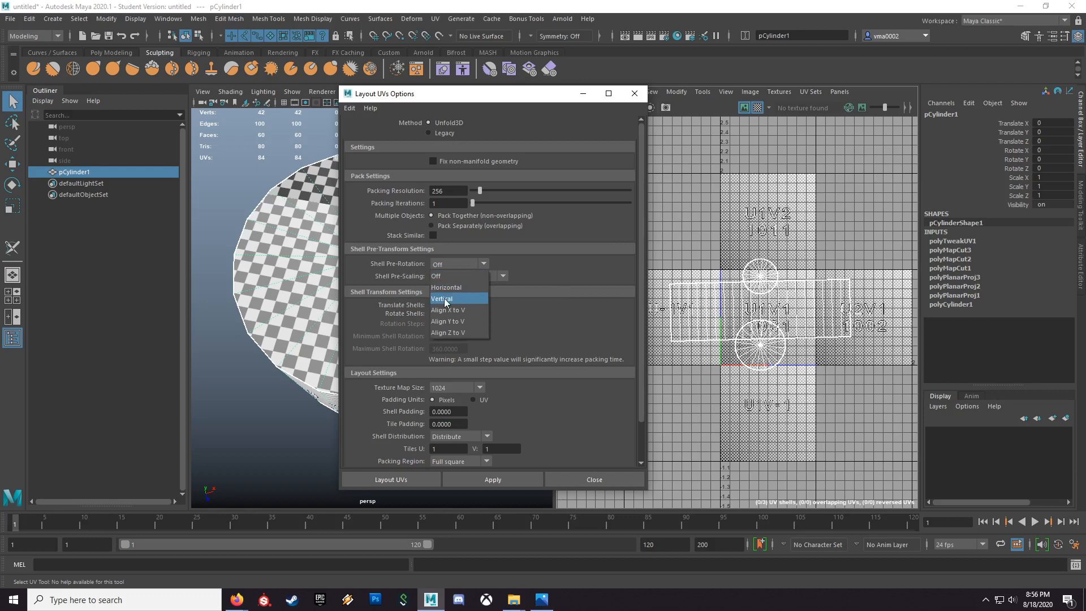
{"action": "left_click", "coordinate": [459, 288]}
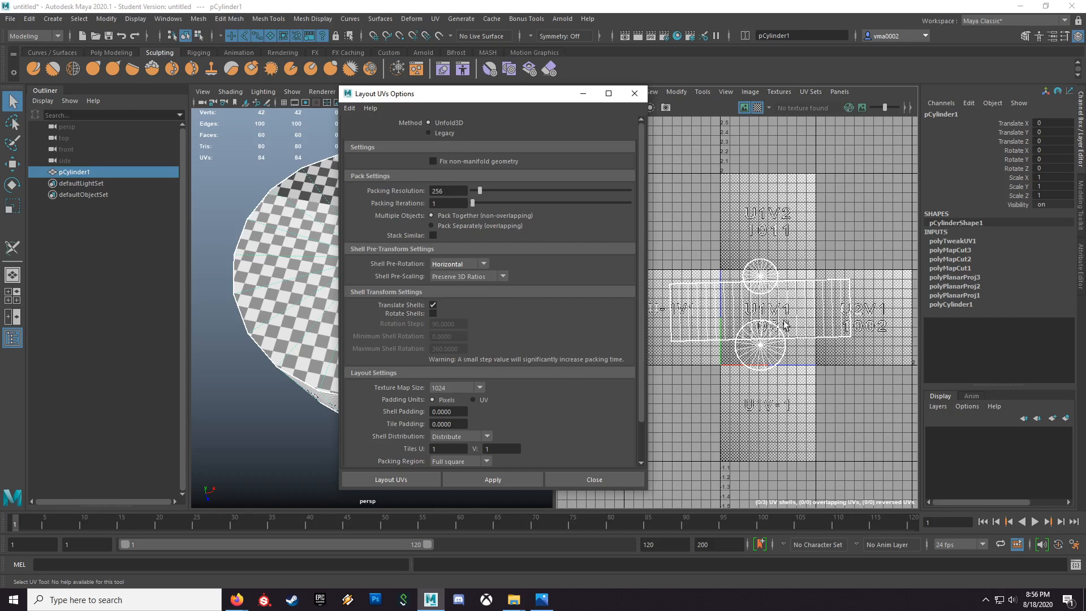
Step: Switch Shell Pre-Rotation to Vertical and back to Horizontal
{"action": "left_click", "coordinate": [460, 264]}
{"action": "left_click", "coordinate": [459, 297]}
{"action": "left_click", "coordinate": [459, 263]}
{"action": "left_click", "coordinate": [454, 289]}
{"action": "left_click_drag", "start_coordinate": [495, 94], "coordinate": [599, 97]}
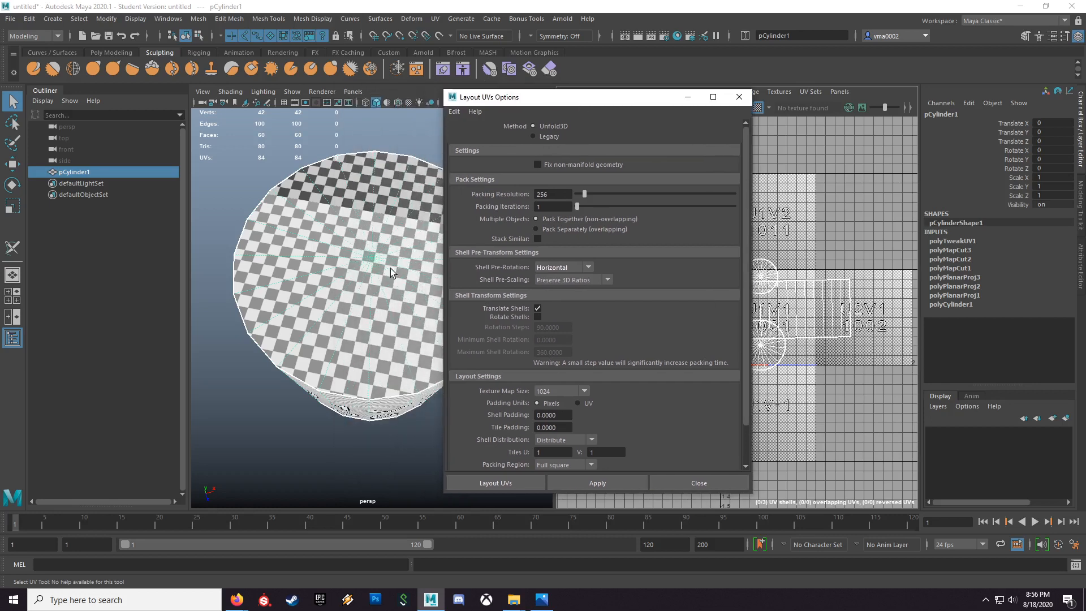
{"action": "left_click_drag", "start_coordinate": [598, 100], "coordinate": [462, 106]}
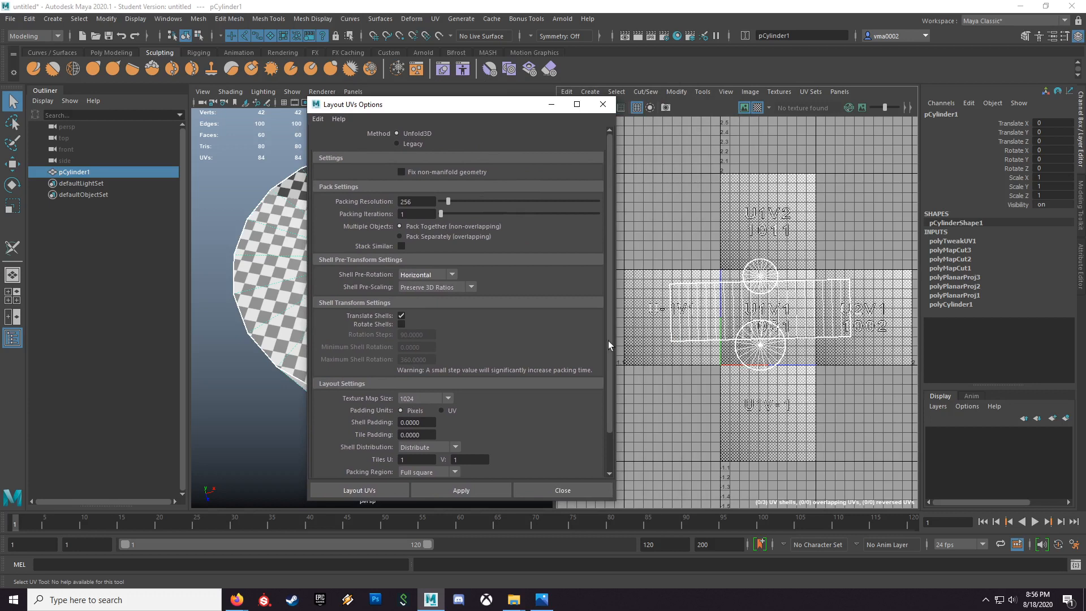
Step: Lay out the cylinder's UVs with a 2048 texture map size, 16-pixel shell padding and 8-pixel tile padding
{"action": "left_click", "coordinate": [430, 398]}
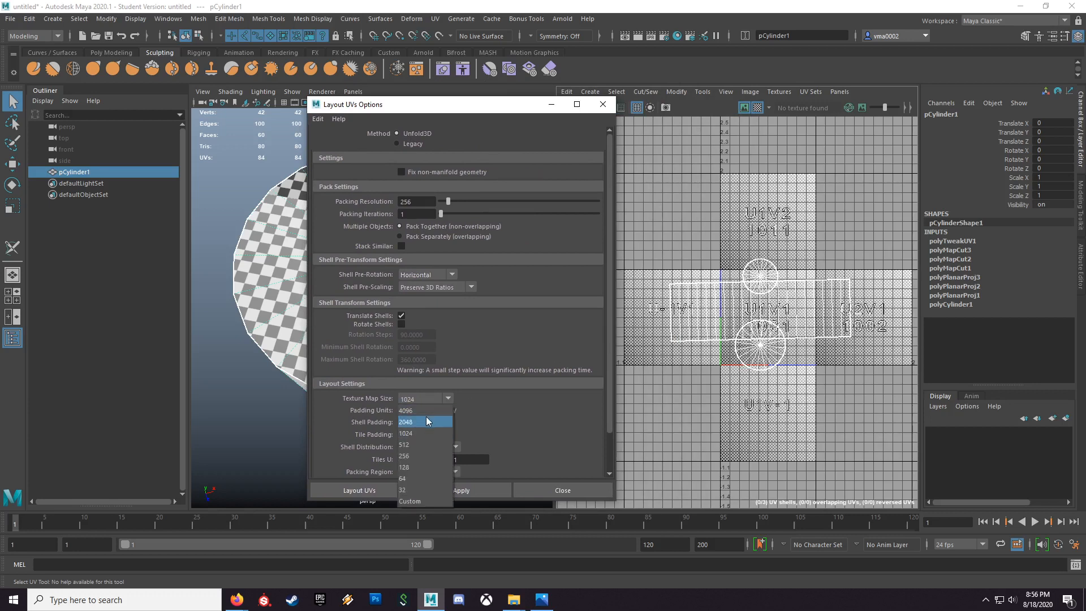
{"action": "left_click", "coordinate": [426, 421]}
{"action": "left_click", "coordinate": [424, 423]}
{"action": "type", "text": "16"}
{"action": "key", "text": "Tab"}
{"action": "type", "text": "8"}
{"action": "key", "text": "Tab"}
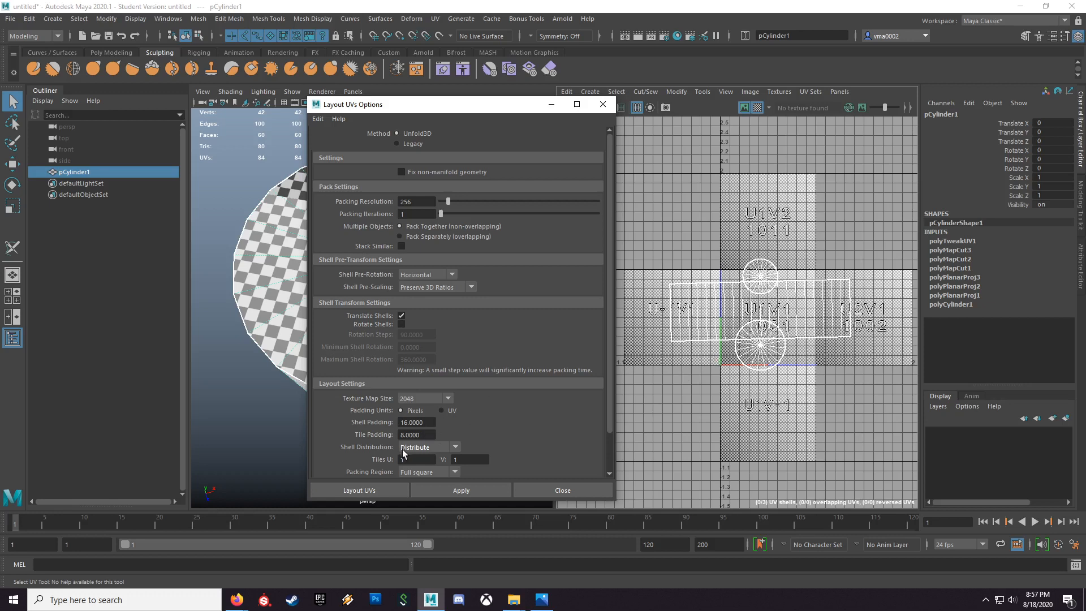
{"action": "left_click", "coordinate": [365, 488]}
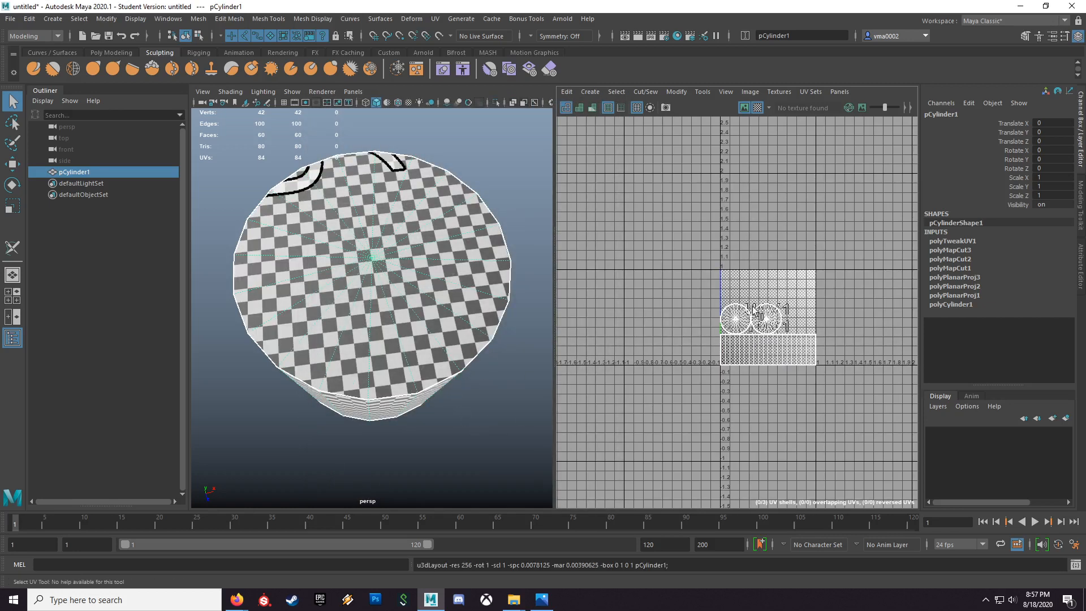
Step: Check the cylinder's checker pattern from a raised view and delete the cylinder from the scene
{"action": "left_click_drag", "start_coordinate": [474, 419], "coordinate": [382, 394], "text": "alt"}
{"action": "scroll", "coordinate": [454, 409], "scroll_direction": "down", "scroll_amount": 5}
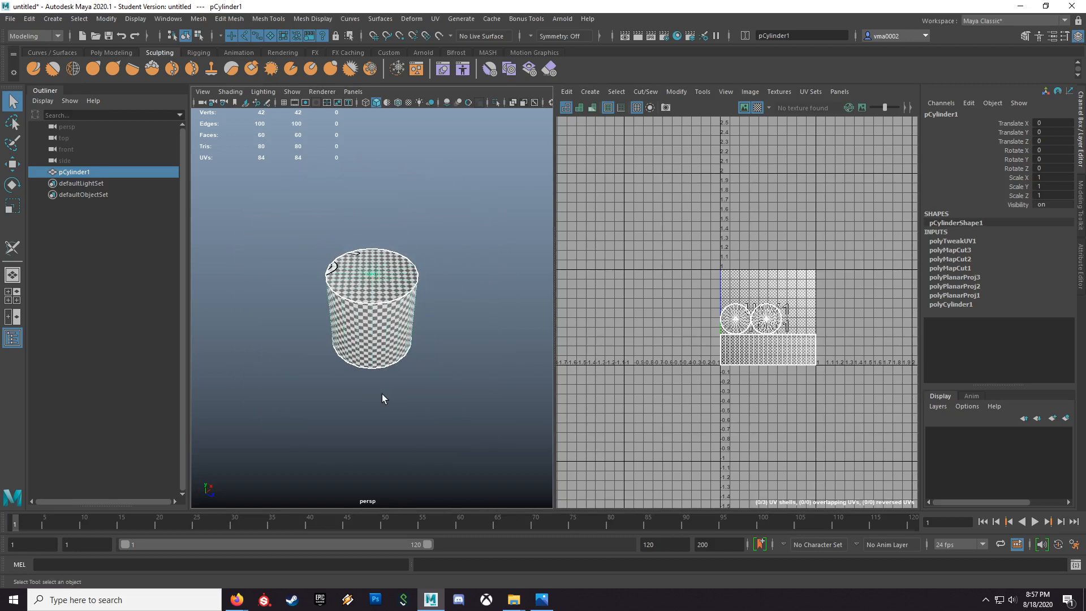
{"action": "left_click_drag", "start_coordinate": [394, 365], "coordinate": [425, 340], "text": "alt"}
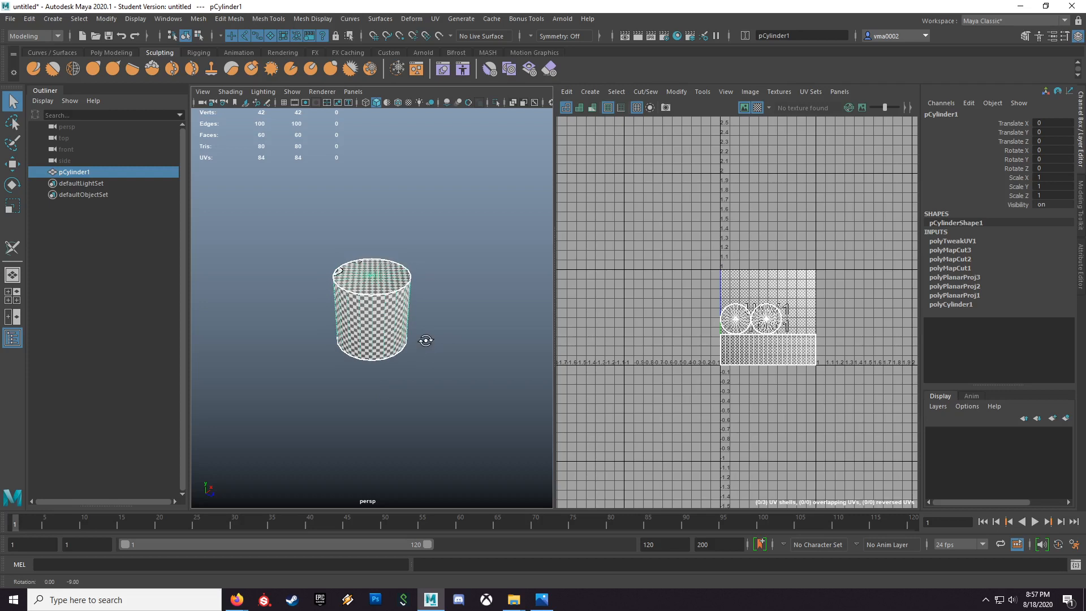
{"action": "key", "text": "Delete"}
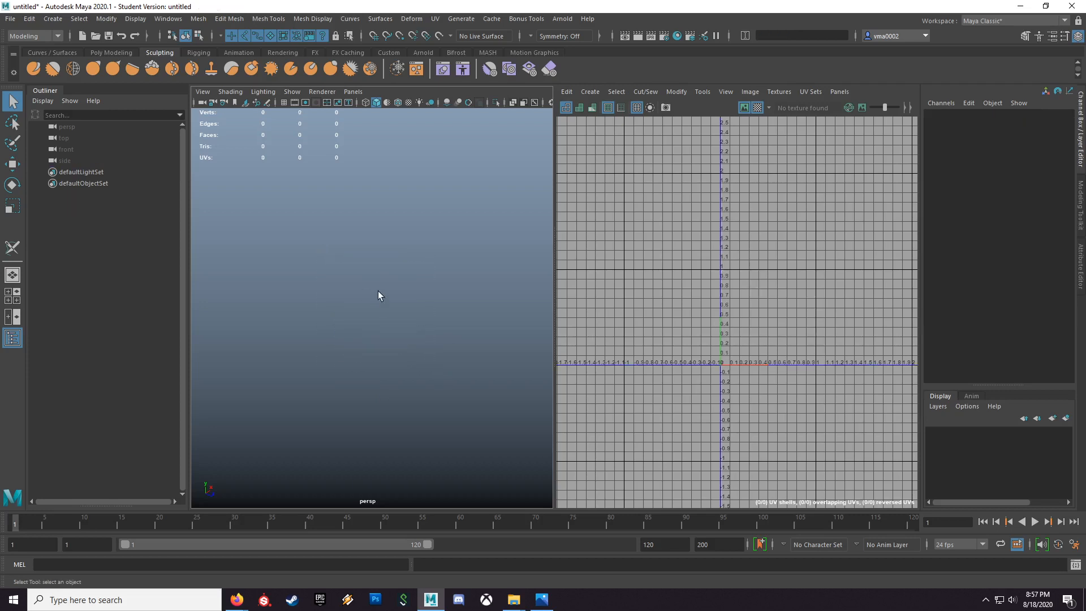
Step: Import LongPants_Business.ma from the Content Browser's Clothing sculpting base meshes and close the browser
{"action": "left_click", "coordinate": [168, 19]}
{"action": "mouse_move", "coordinate": [202, 56]}
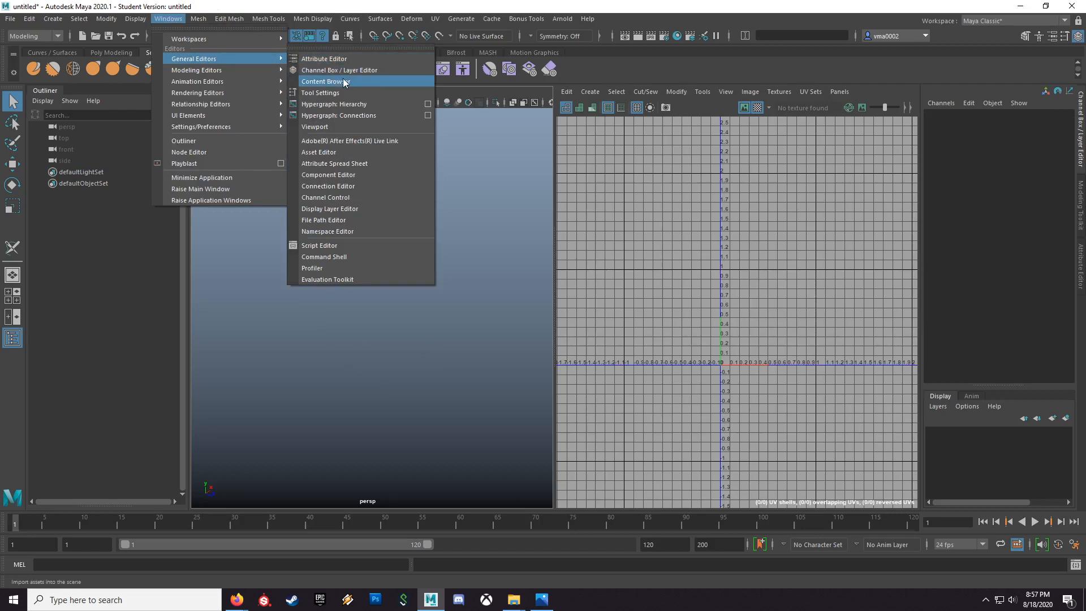
{"action": "left_click", "coordinate": [322, 82]}
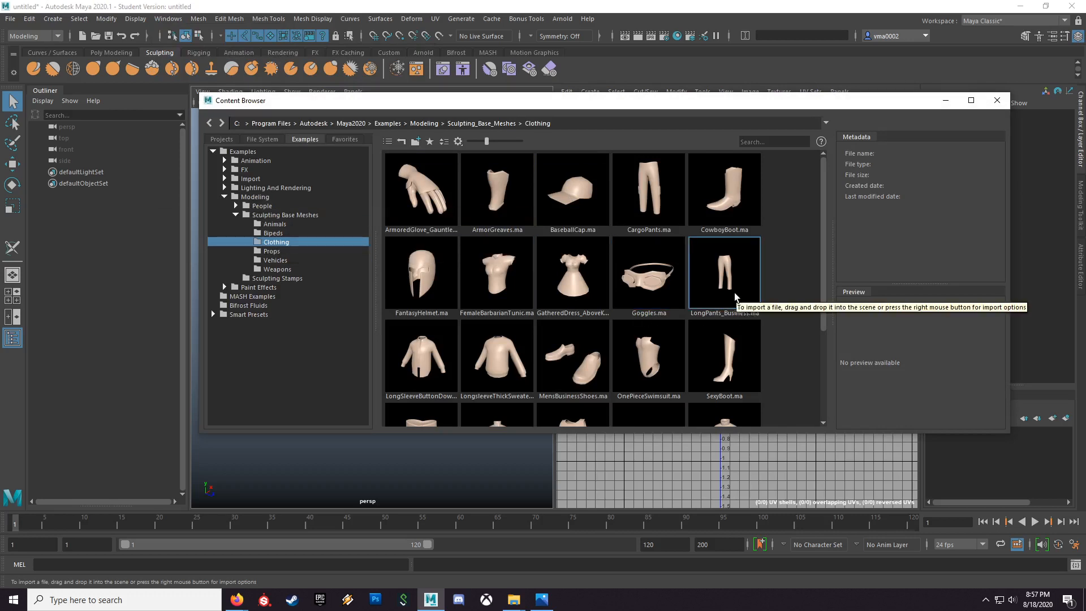
{"action": "left_click_drag", "start_coordinate": [732, 286], "coordinate": [492, 458]}
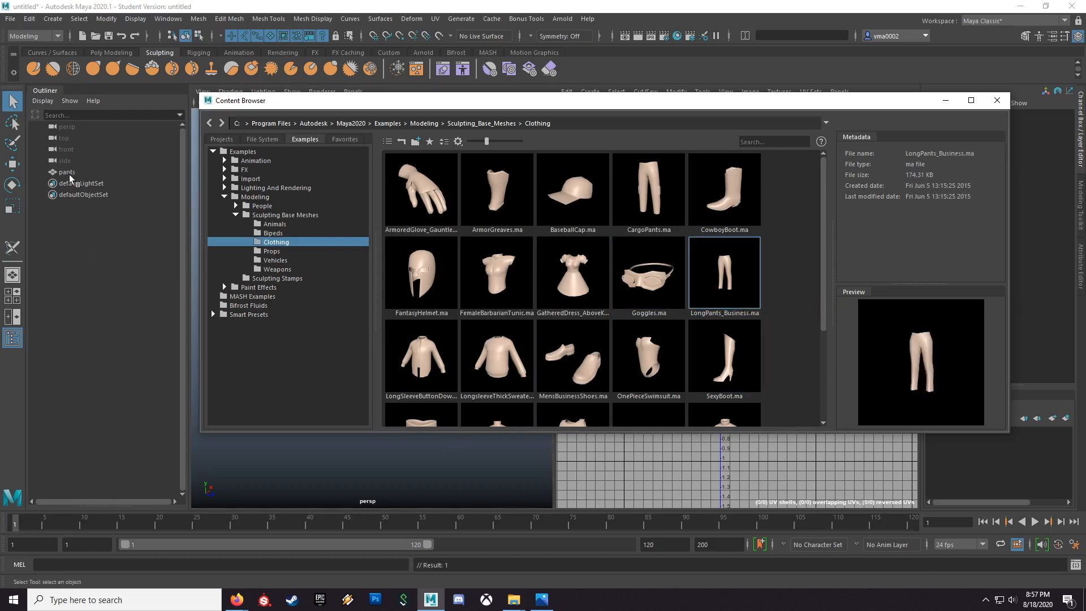
{"action": "left_click", "coordinate": [997, 100]}
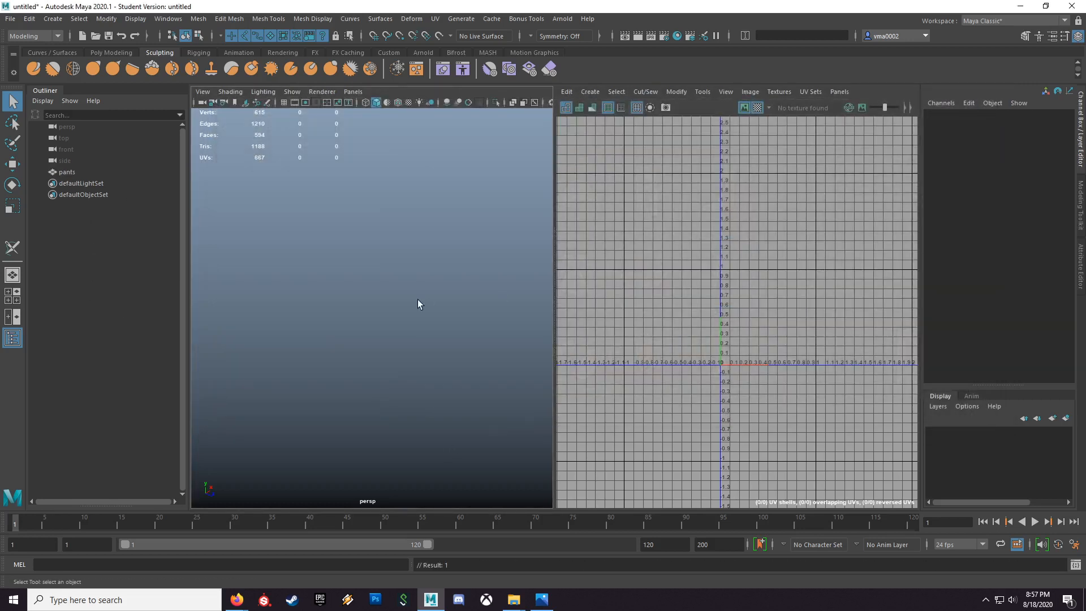
Step: Bring the whole imported pants model into view and select it to display its UVs
{"action": "scroll", "coordinate": [430, 318], "scroll_direction": "down", "scroll_amount": 15}
{"action": "middle_click_drag", "start_coordinate": [408, 295], "coordinate": [411, 373], "text": "alt"}
{"action": "left_click_drag", "start_coordinate": [408, 376], "coordinate": [436, 347], "text": "alt"}
{"action": "left_click", "coordinate": [436, 347]}
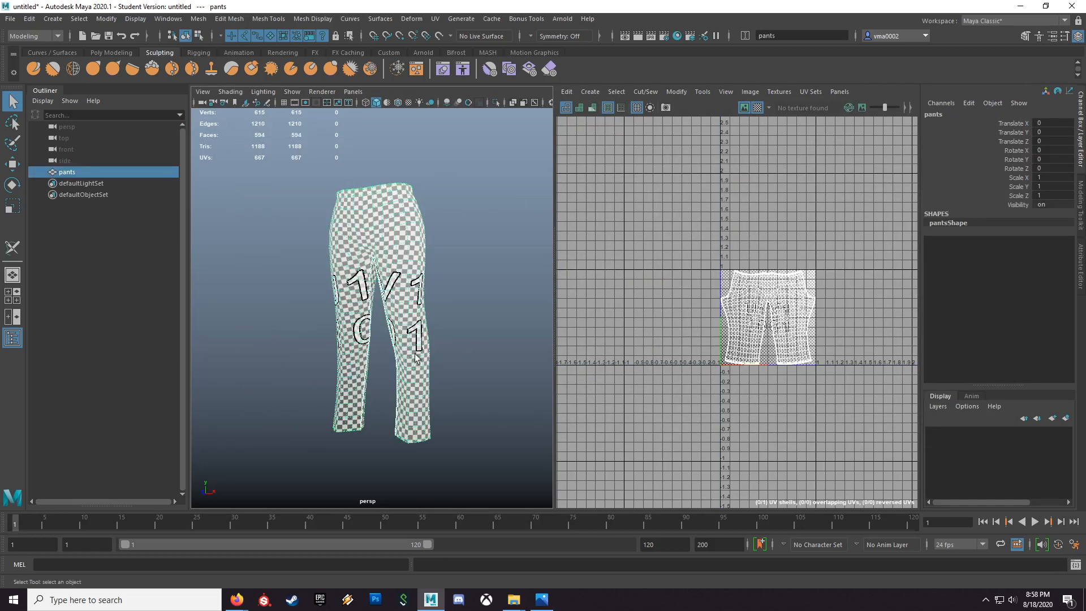
Step: Examine the pants from the front, back, side and below for UV seams and checker distortion
{"action": "right_click_drag", "start_coordinate": [364, 344], "coordinate": [401, 343], "text": "alt"}
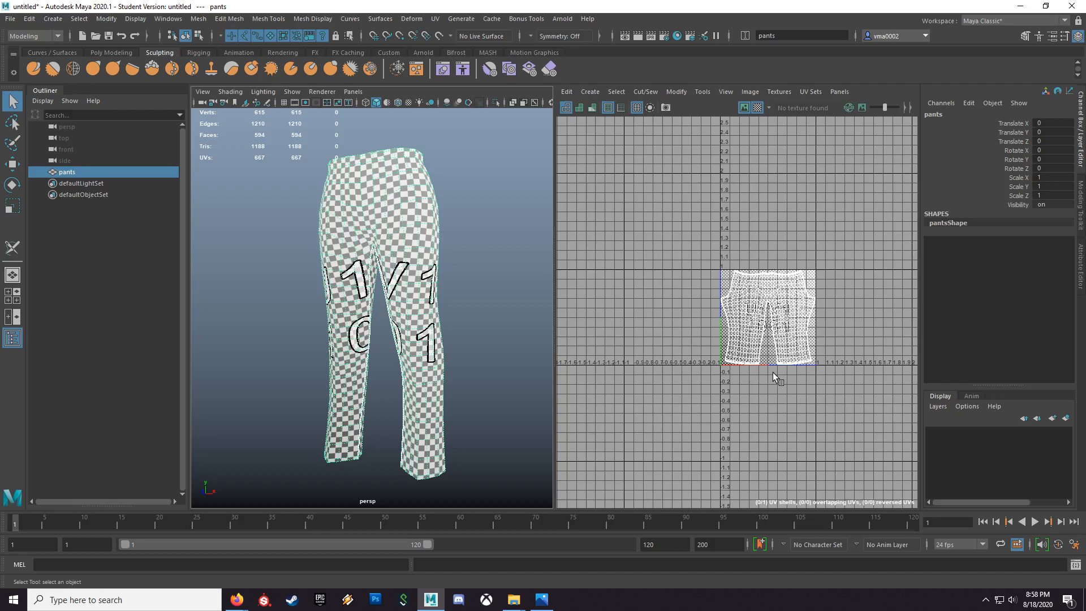
{"action": "left_click_drag", "start_coordinate": [439, 314], "coordinate": [411, 282], "text": "alt"}
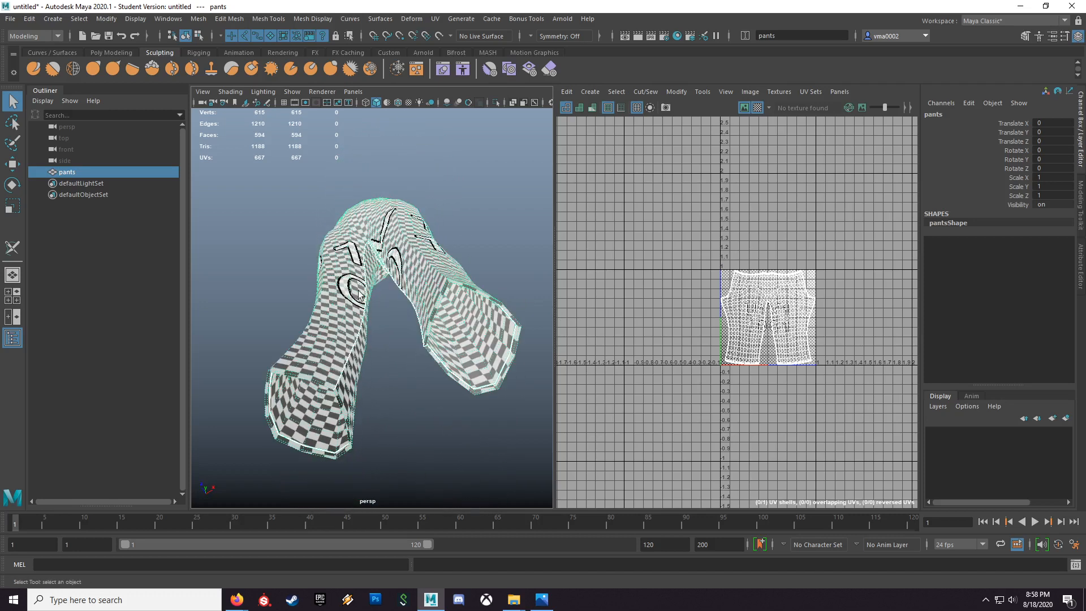
{"action": "left_click_drag", "start_coordinate": [389, 268], "coordinate": [208, 348], "text": "alt"}
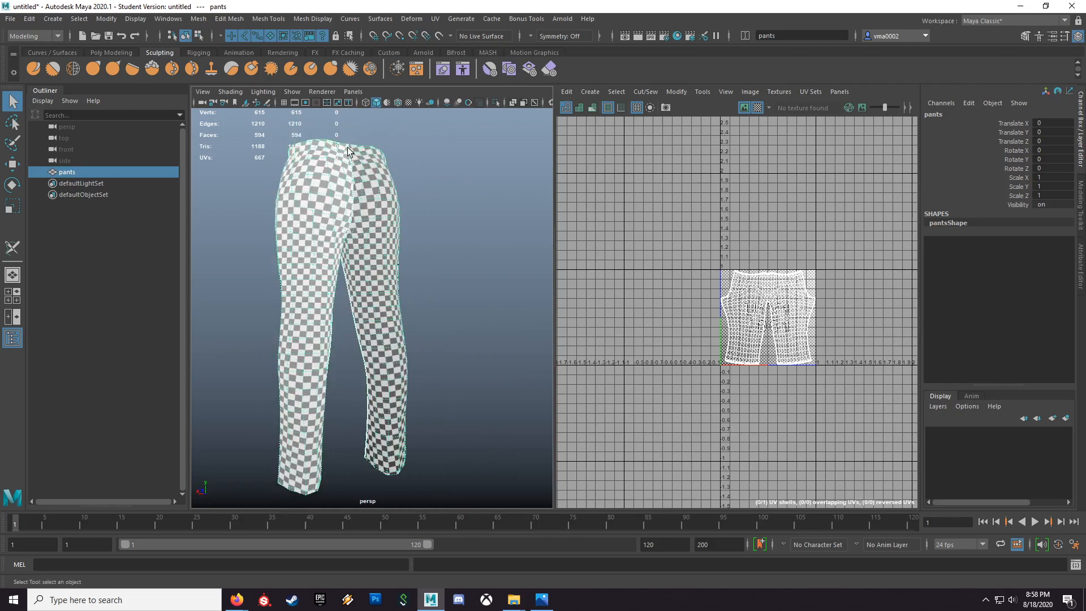
{"action": "left_click_drag", "start_coordinate": [347, 242], "coordinate": [347, 192], "text": "alt"}
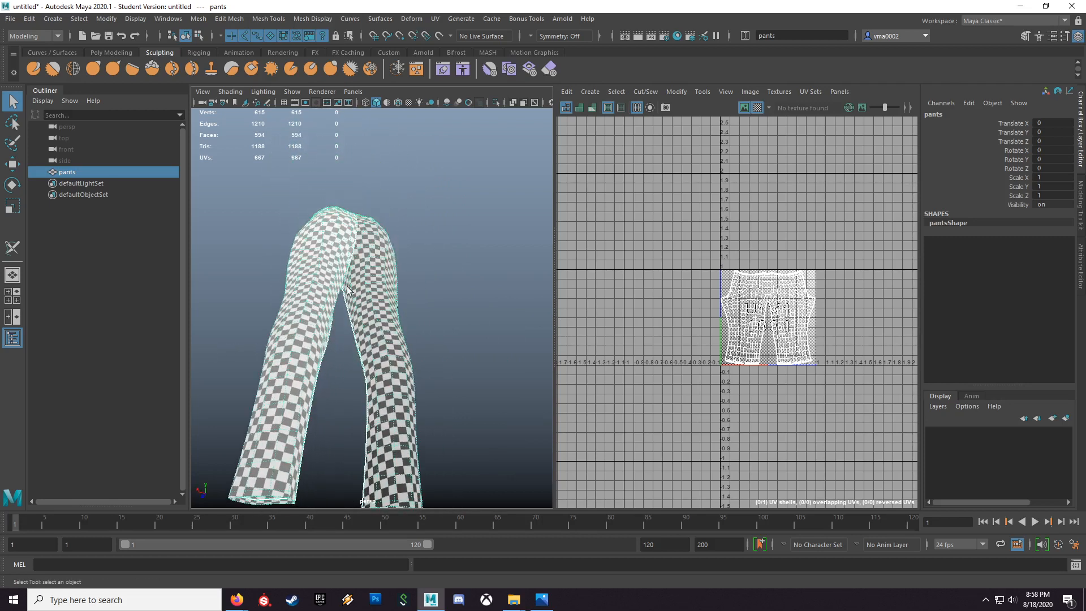
{"action": "left_click_drag", "start_coordinate": [374, 340], "coordinate": [327, 267], "text": "alt"}
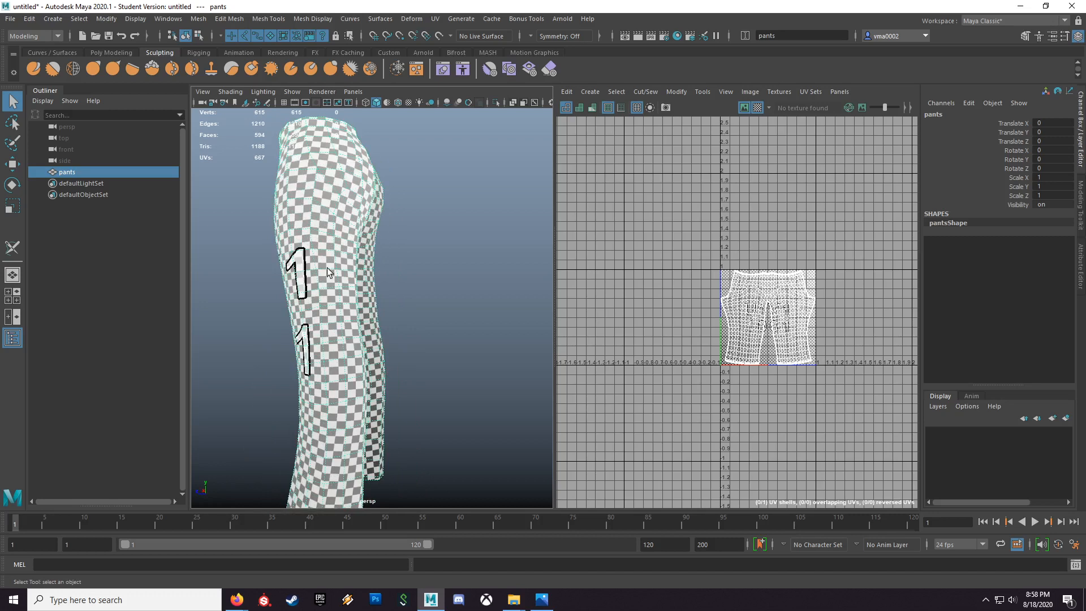
{"action": "left_click_drag", "start_coordinate": [315, 205], "coordinate": [389, 228], "text": "alt"}
{"action": "right_click_drag", "start_coordinate": [389, 229], "coordinate": [376, 225], "text": "alt"}
{"action": "left_click_drag", "start_coordinate": [401, 226], "coordinate": [368, 239], "text": "alt"}
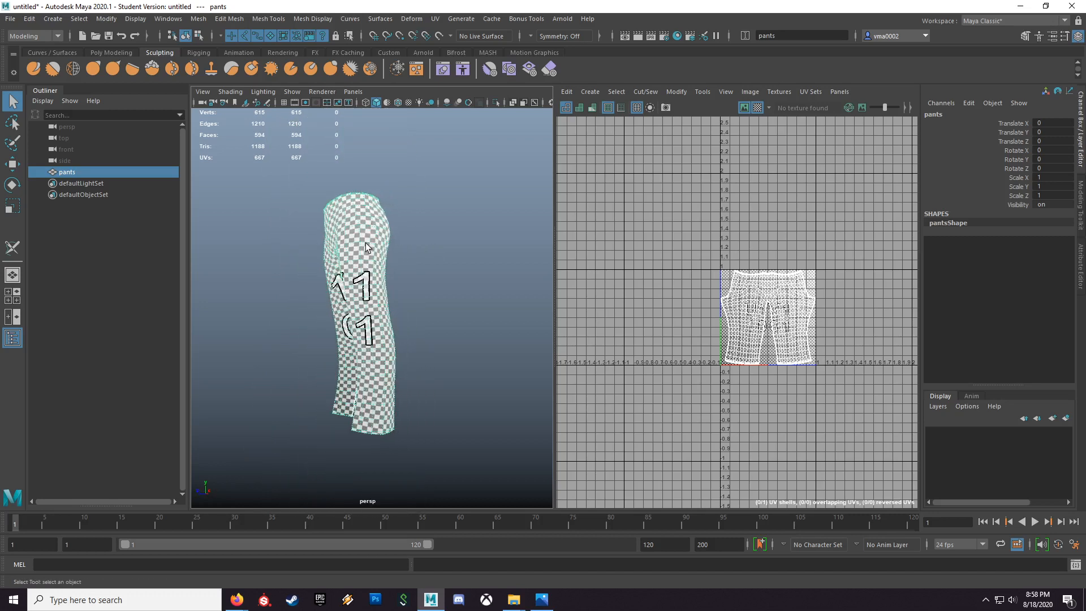
Step: Review the pants seam diagram in clothingPatternsAndUVs.jpg in Photos, then return to Maya and view the pants from the front
{"action": "left_click", "coordinate": [541, 599]}
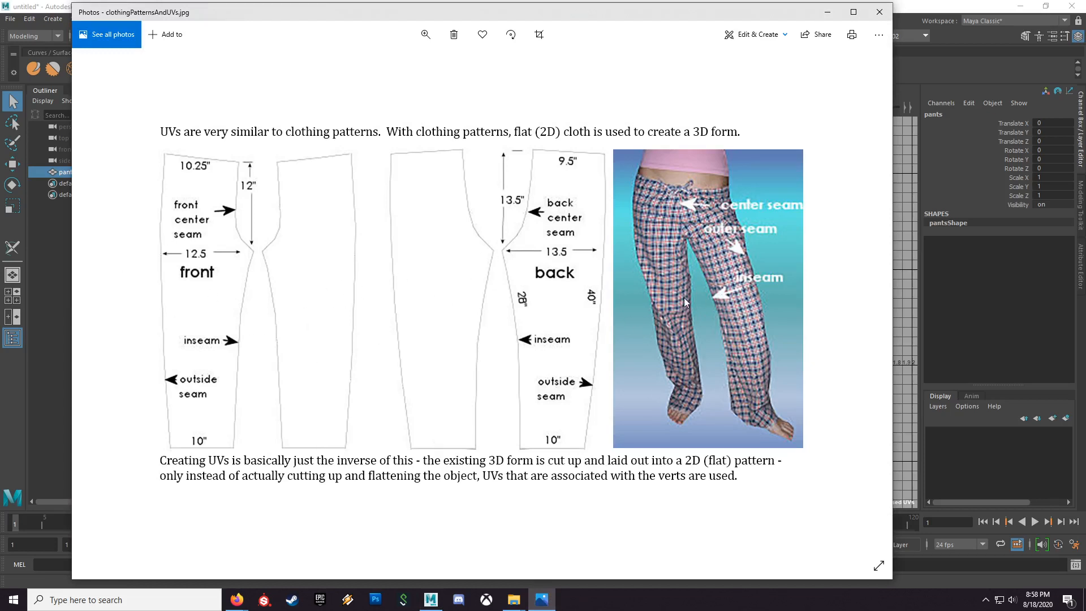
{"action": "left_click", "coordinate": [827, 13]}
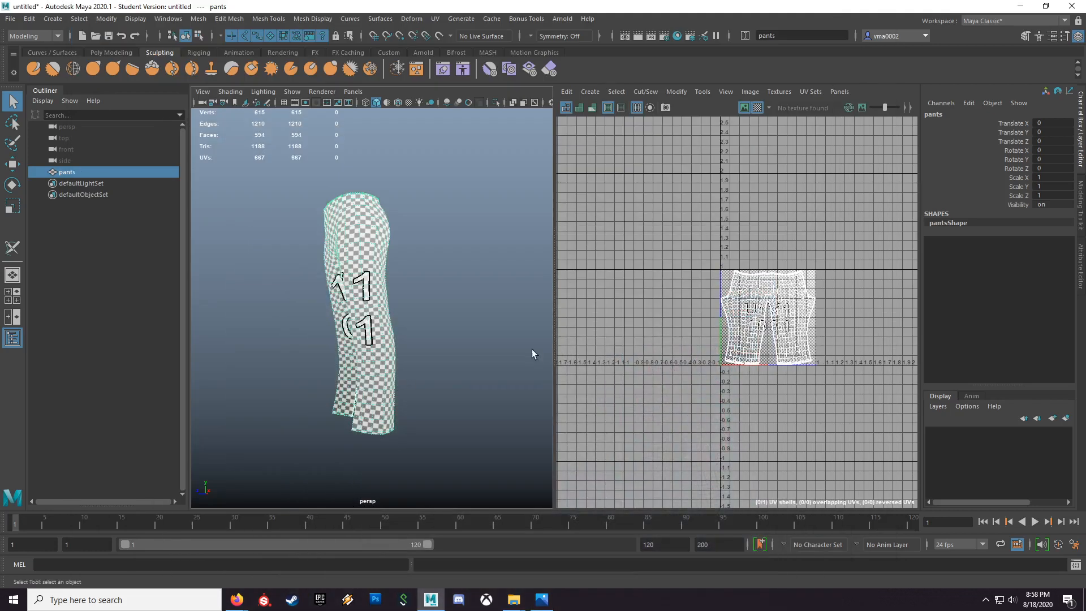
{"action": "left_click_drag", "start_coordinate": [339, 364], "coordinate": [422, 393], "text": "alt"}
{"action": "scroll", "coordinate": [407, 371], "scroll_direction": "up", "scroll_amount": 5}
{"action": "scroll", "coordinate": [331, 381], "scroll_direction": "down", "scroll_amount": 6}
{"action": "scroll", "coordinate": [335, 389], "scroll_direction": "up", "scroll_amount": 2}
{"action": "scroll", "coordinate": [407, 392], "scroll_direction": "up", "scroll_amount": 2}
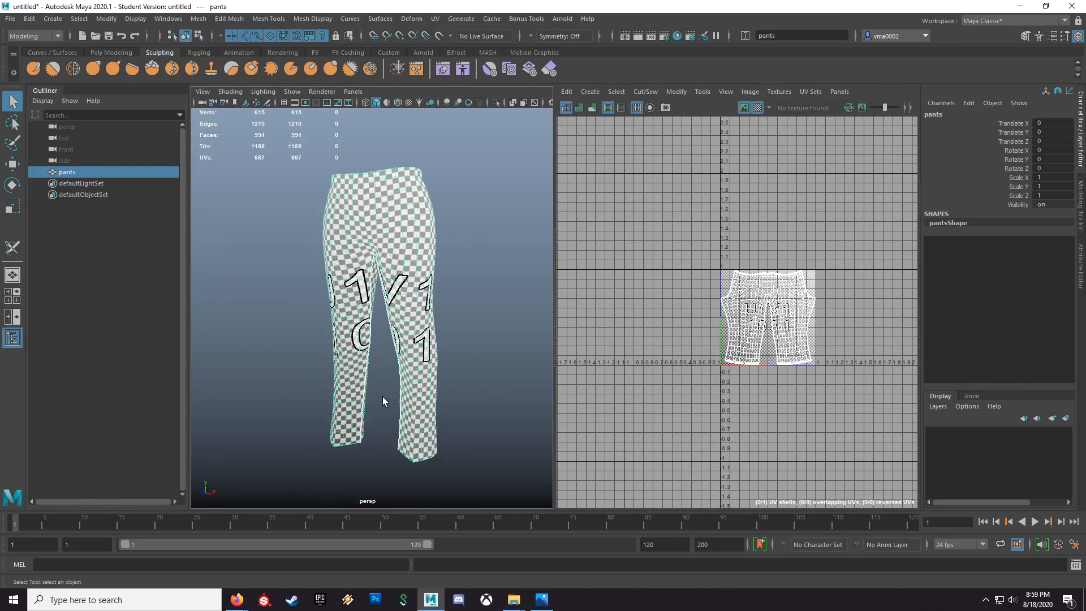
Step: Try a camera-based UV projection on the pants and undo it
{"action": "left_click", "coordinate": [588, 91]}
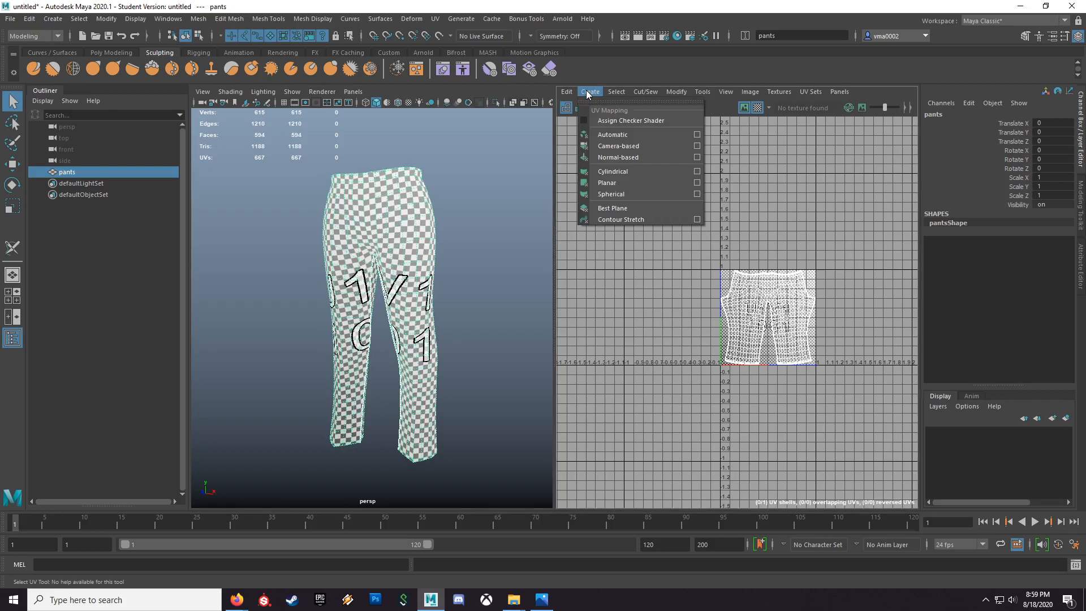
{"action": "left_click", "coordinate": [608, 149]}
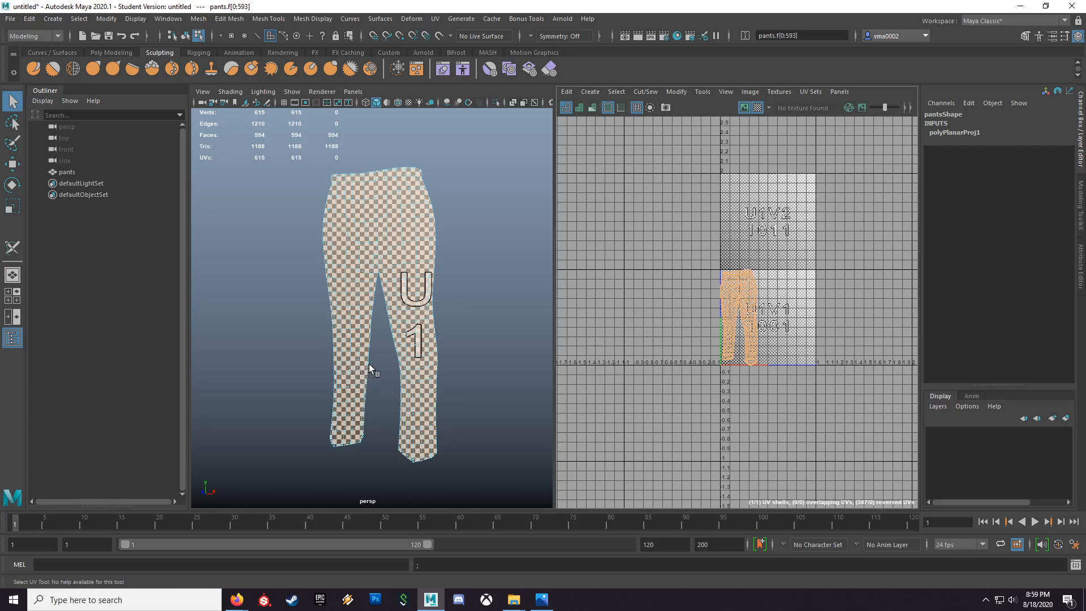
{"action": "key", "text": "ctrl+z"}
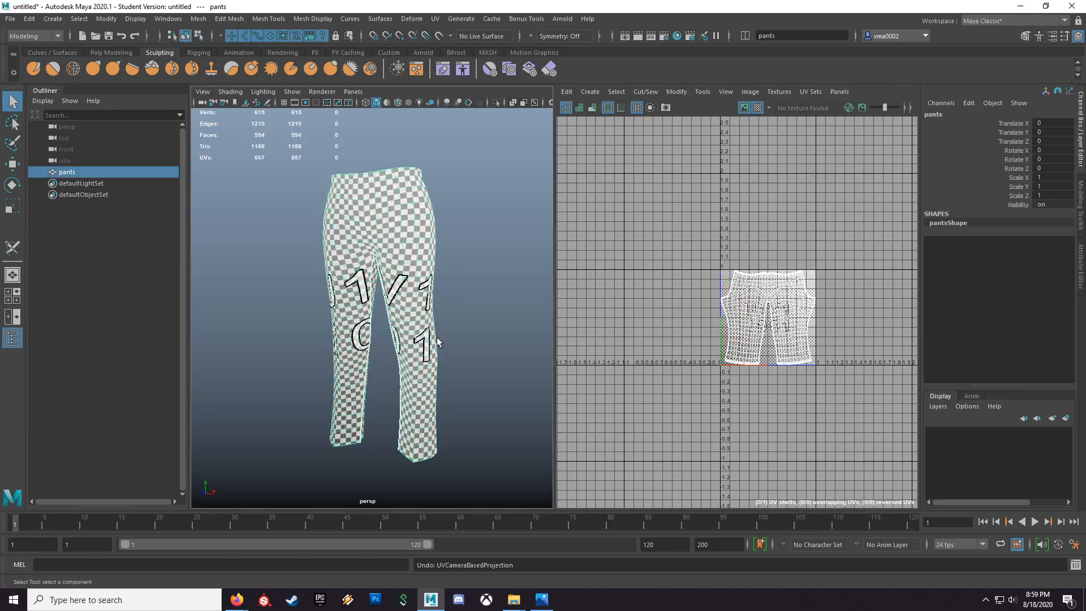
Step: Try to apply a camera-based UV projection to the pants in edge selection mode
{"action": "right_click", "coordinate": [408, 263]}
{"action": "right_click_drag", "start_coordinate": [408, 264], "coordinate": [410, 234]}
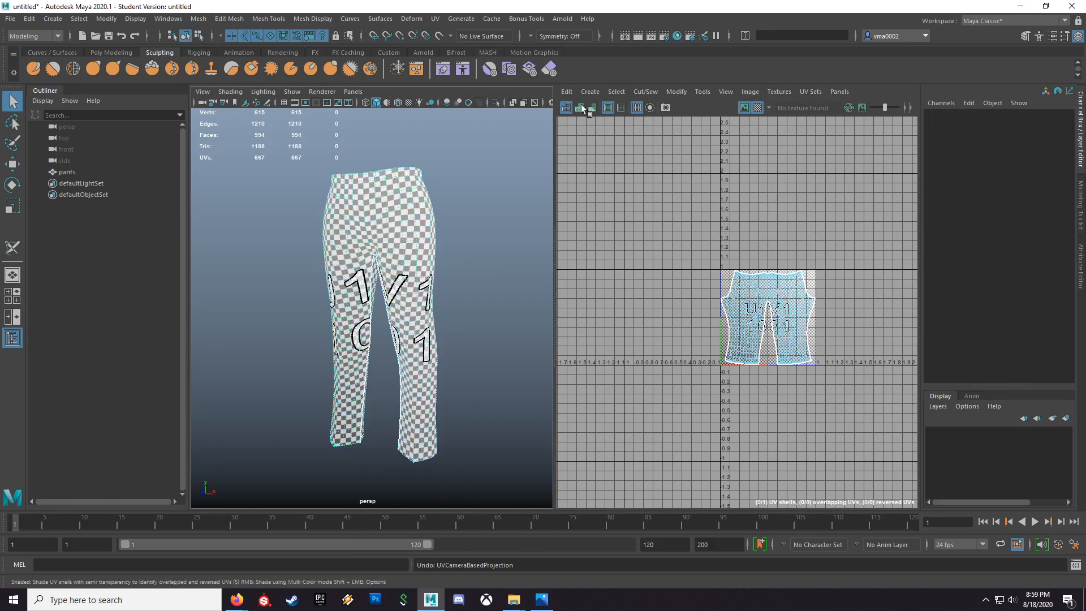
{"action": "left_click", "coordinate": [566, 91]}
{"action": "mouse_move", "coordinate": [594, 92]}
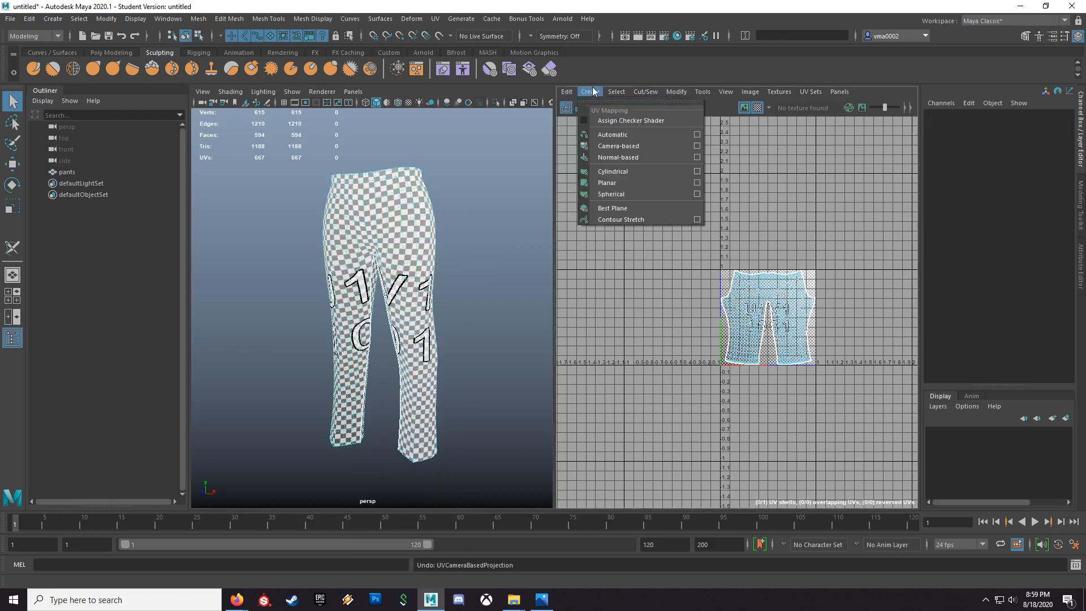
{"action": "left_click", "coordinate": [612, 146]}
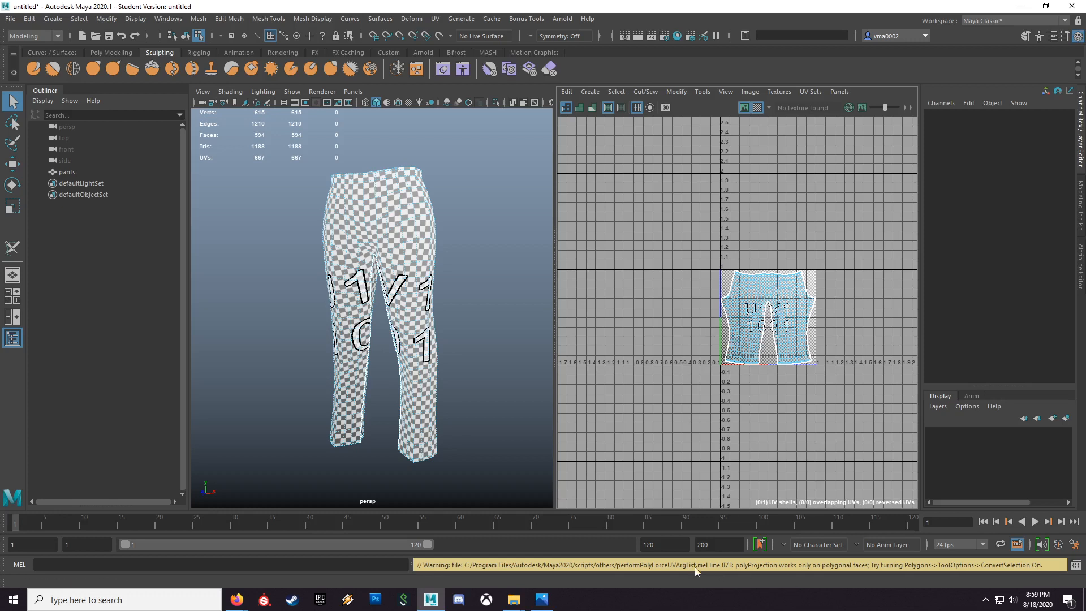
Step: Return the pants to object selection and apply a camera-based UV projection from the front view
{"action": "left_click", "coordinate": [483, 326]}
{"action": "key", "text": "F8"}
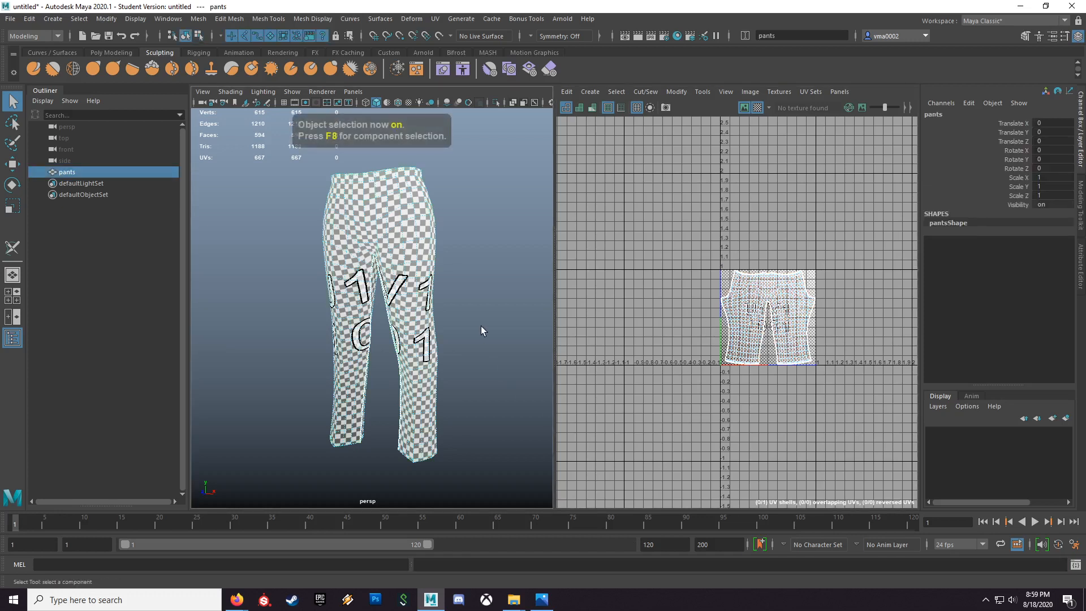
{"action": "left_click", "coordinate": [568, 92]}
{"action": "mouse_move", "coordinate": [584, 93]}
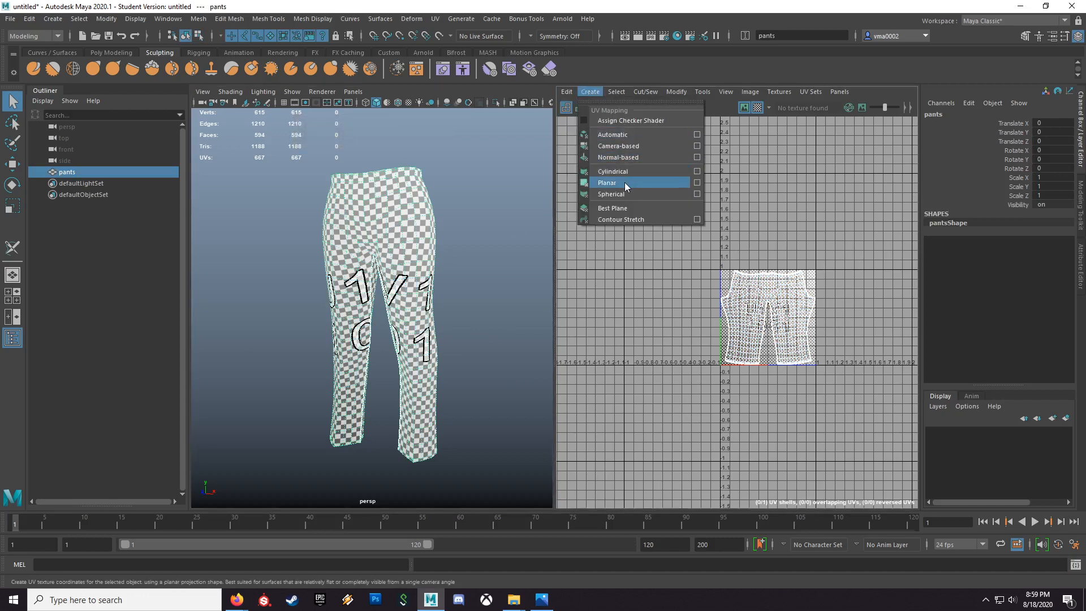
{"action": "left_click", "coordinate": [624, 146]}
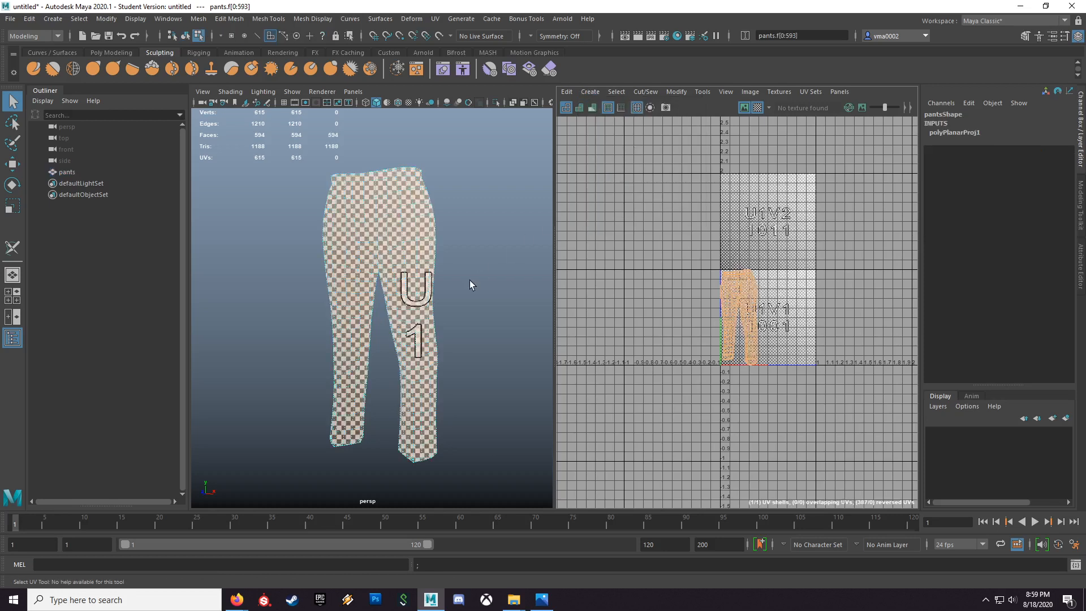
{"action": "left_click", "coordinate": [464, 354]}
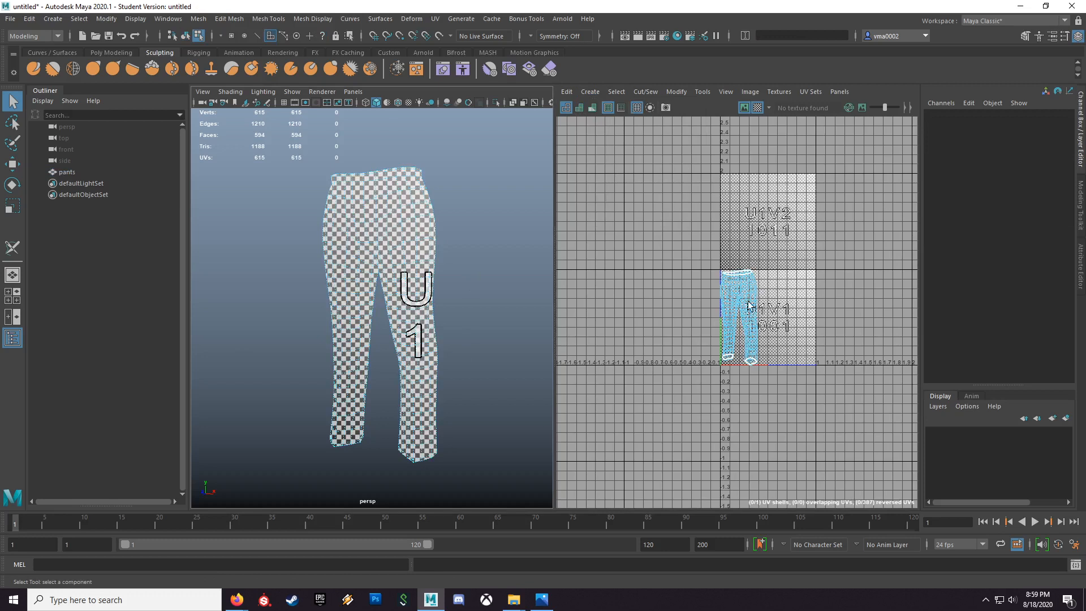
Step: Inspect the projected checker pattern on the pants' sides for stretching and compare the seam placement with the clothing pattern image
{"action": "mouse_move", "coordinate": [447, 370]}
{"action": "left_mouse_down", "text": "alt"}
{"action": "mouse_move", "coordinate": [305, 364]}
{"action": "mouse_move", "coordinate": [467, 367]}
{"action": "left_mouse_up", "text": "alt"}
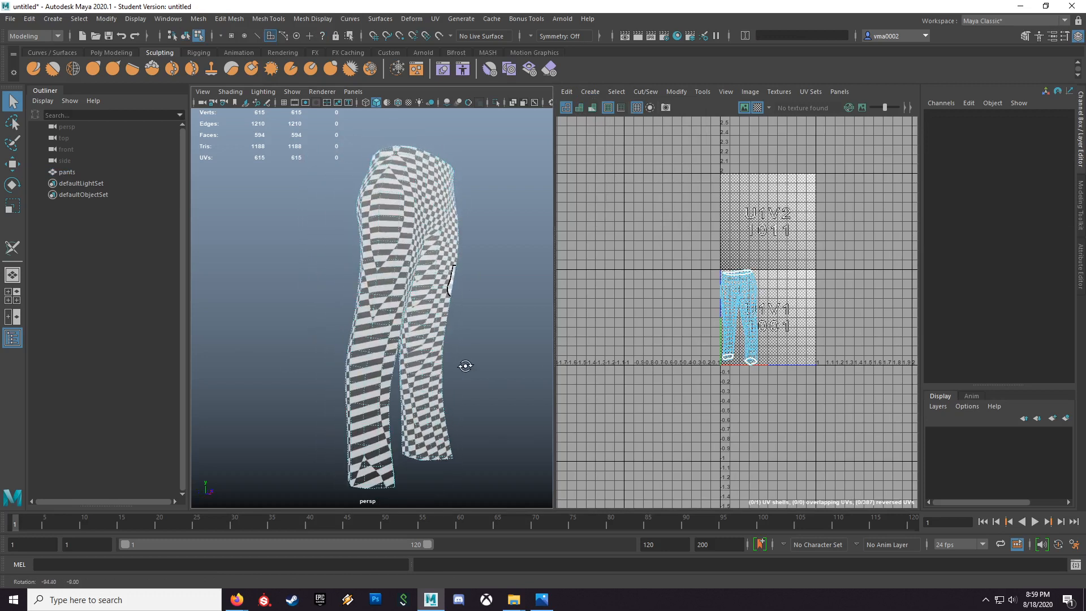
{"action": "left_click_drag", "start_coordinate": [394, 415], "coordinate": [359, 424], "text": "alt"}
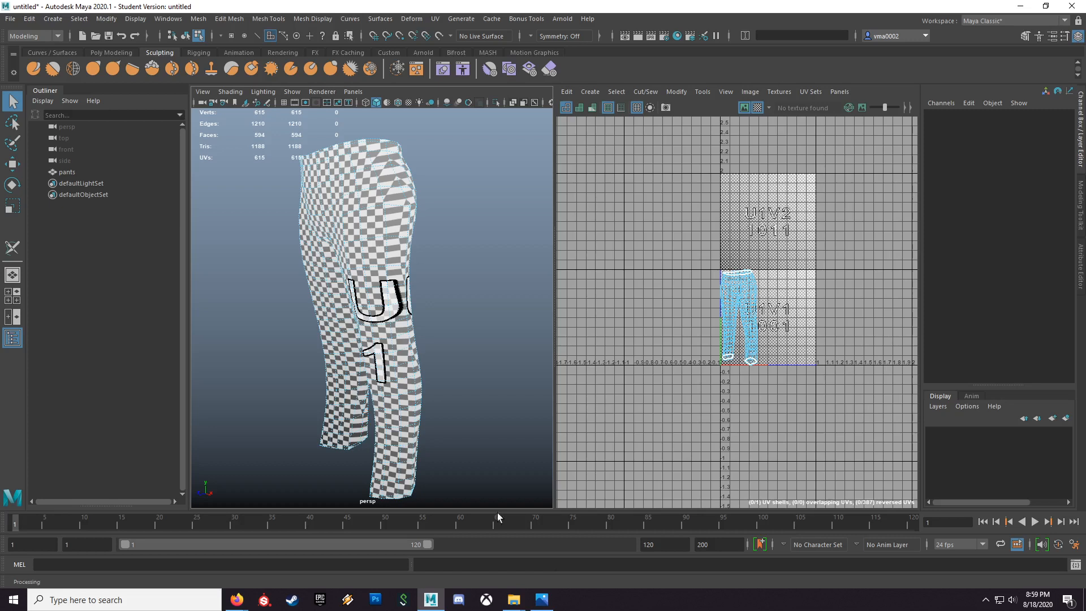
{"action": "left_click", "coordinate": [541, 599]}
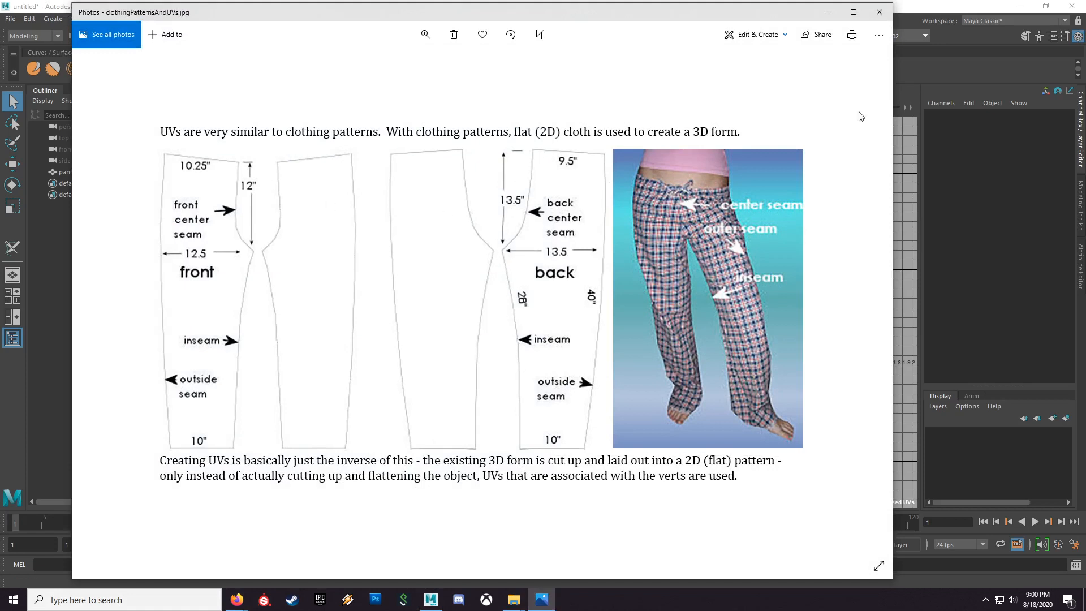
{"action": "left_click", "coordinate": [827, 11]}
{"action": "left_click_drag", "start_coordinate": [369, 399], "coordinate": [347, 385], "text": "alt"}
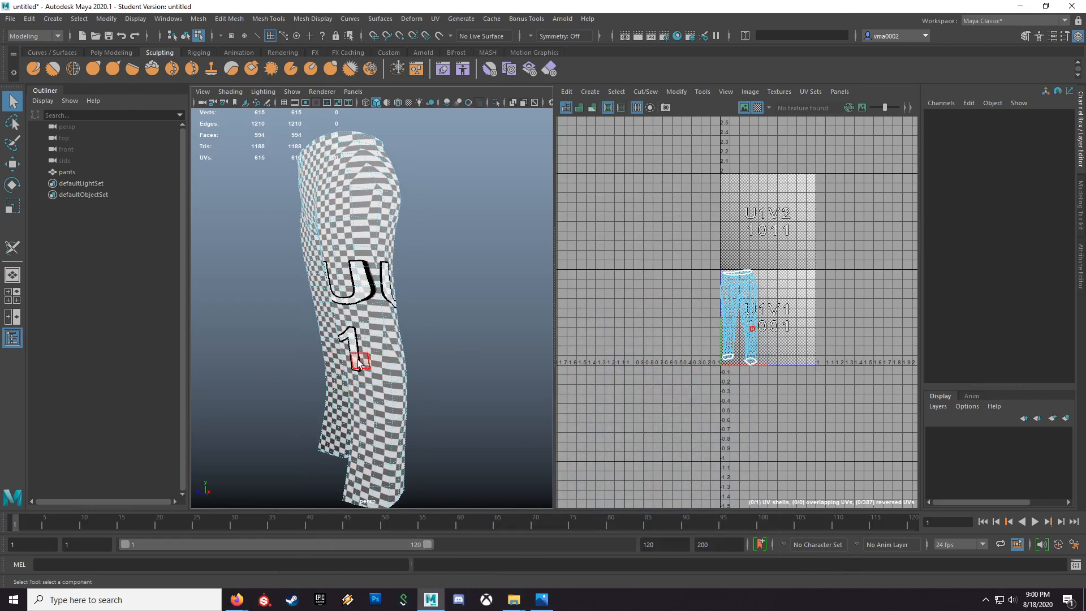
Step: Select the pants as an object and cut the left leg's outer seam from hem to waist with the 3D Cut and Sew UV Tool
{"action": "key", "text": "F8"}
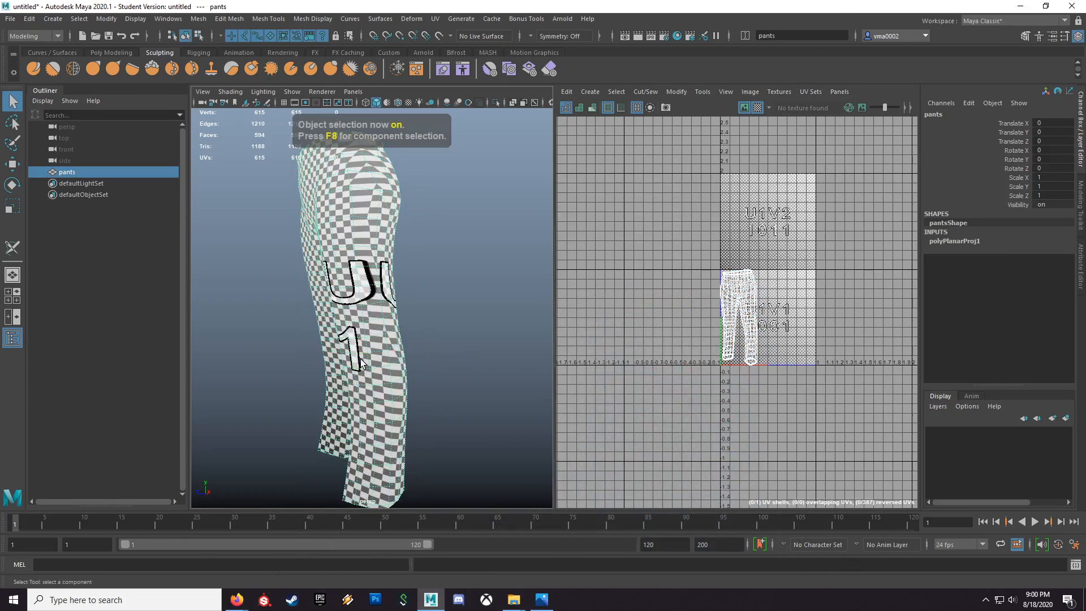
{"action": "left_click", "coordinate": [438, 20]}
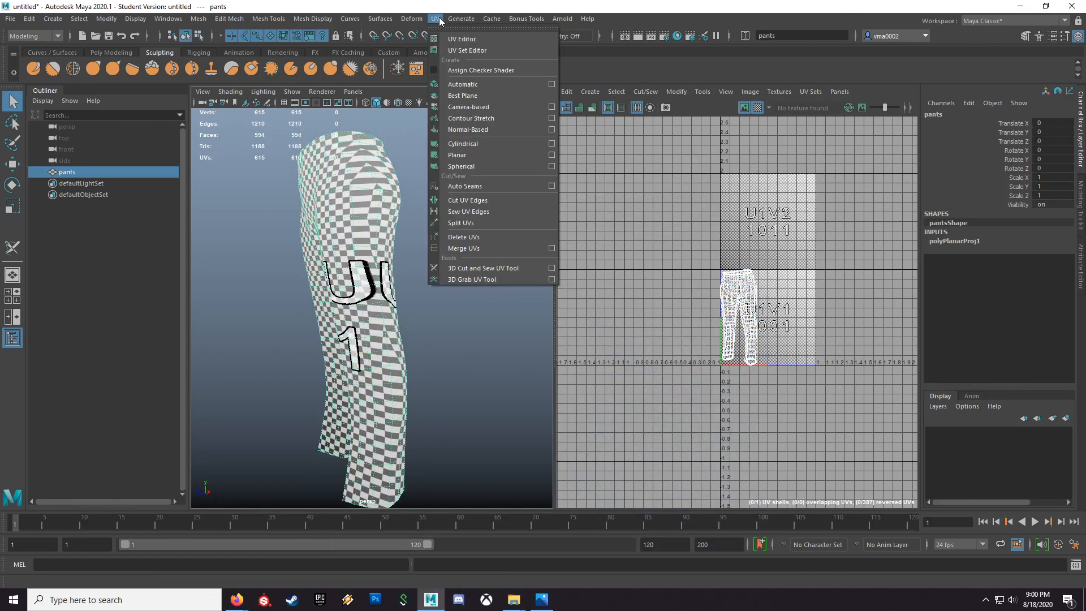
{"action": "left_click", "coordinate": [477, 267]}
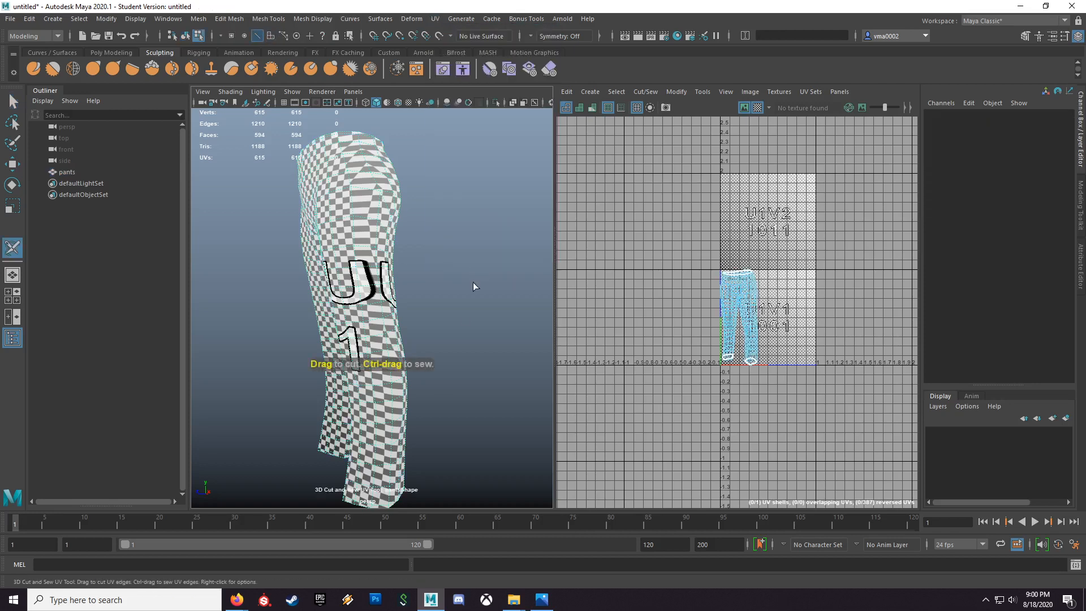
{"action": "double_click", "coordinate": [391, 451]}
{"action": "left_click_drag", "start_coordinate": [510, 400], "coordinate": [432, 315], "text": "alt"}
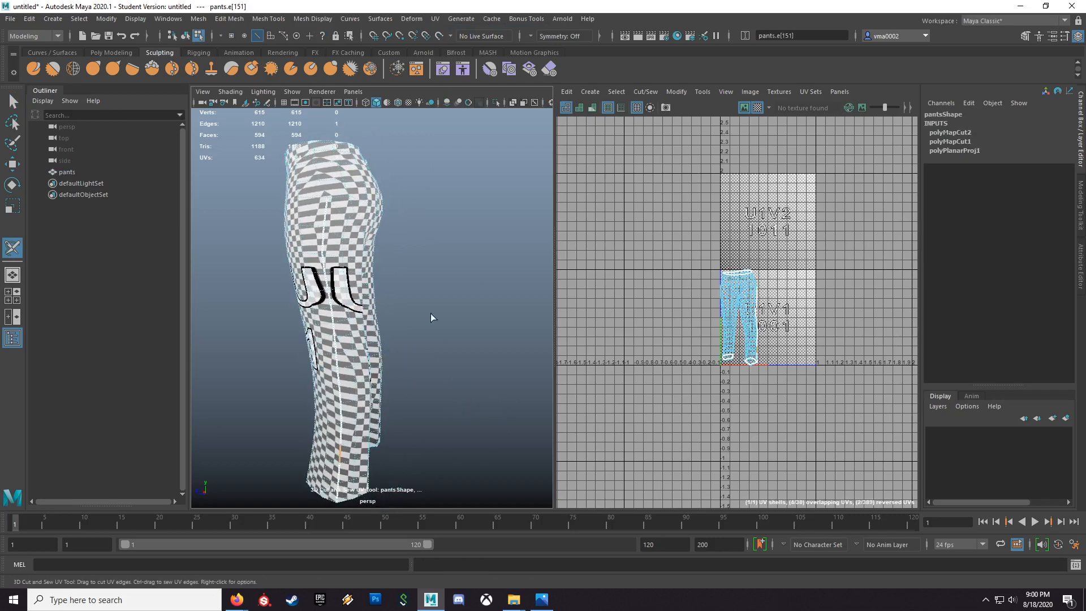
{"action": "double_click", "coordinate": [323, 188]}
{"action": "left_click_drag", "start_coordinate": [338, 208], "coordinate": [355, 266], "text": "alt"}
{"action": "scroll", "coordinate": [480, 260], "scroll_direction": "up", "scroll_amount": 5}
{"action": "scroll", "coordinate": [418, 277], "scroll_direction": "down", "scroll_amount": 5}
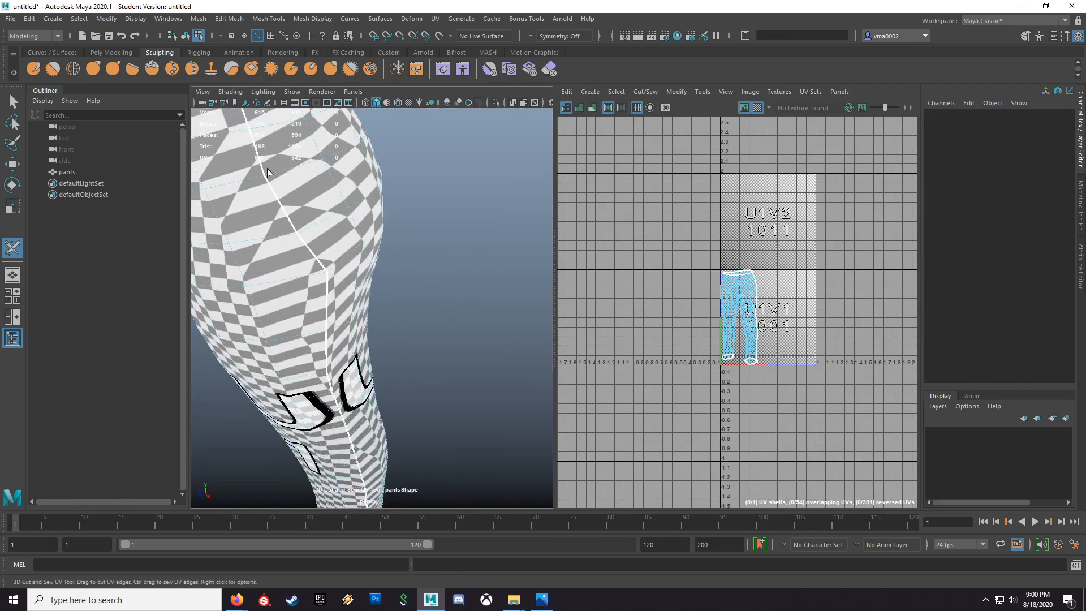
{"action": "scroll", "coordinate": [295, 194], "scroll_direction": "down", "scroll_amount": 4}
Step: Cut the outer seam of the right leg from hem to waist, undoing the stray cut
{"action": "left_click_drag", "start_coordinate": [311, 220], "coordinate": [448, 257], "text": "alt"}
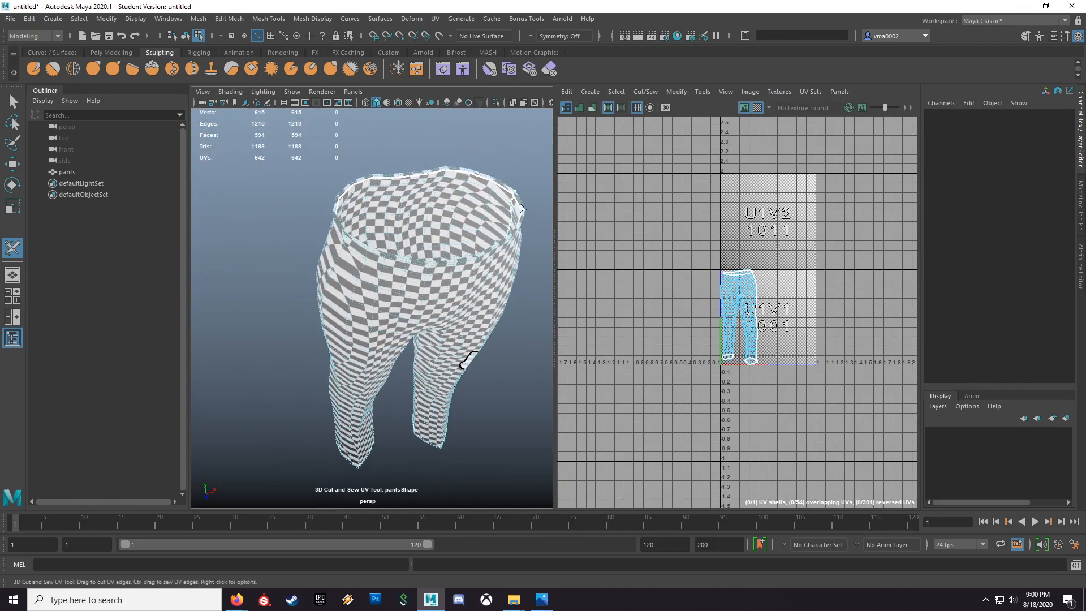
{"action": "left_click_drag", "start_coordinate": [506, 202], "coordinate": [461, 164], "text": "alt"}
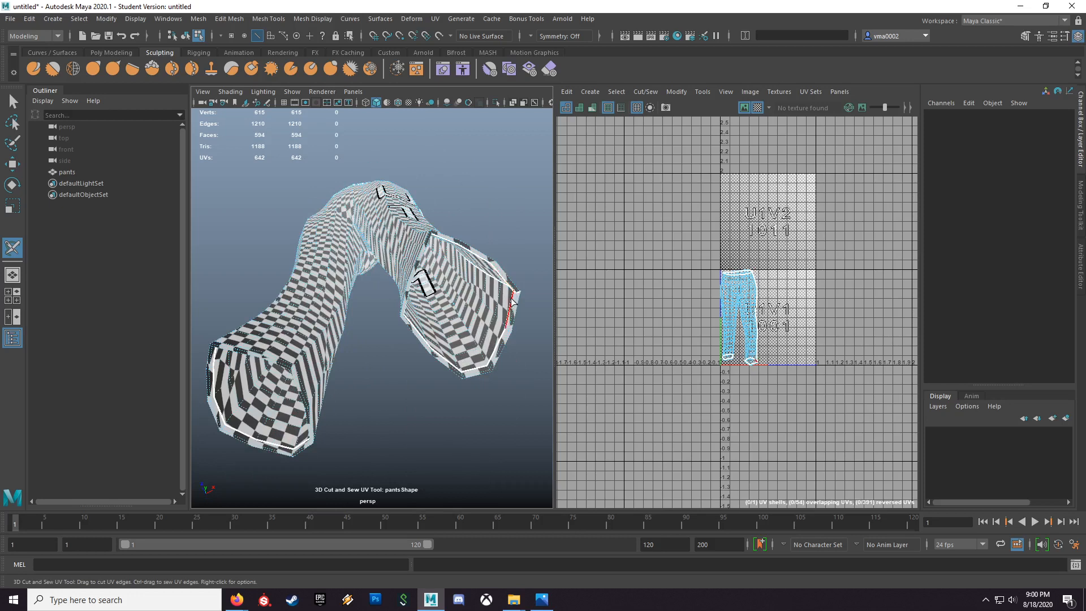
{"action": "left_click_drag", "start_coordinate": [512, 293], "coordinate": [581, 235], "text": "alt"}
{"action": "left_click_drag", "start_coordinate": [424, 418], "coordinate": [414, 444], "text": "alt"}
{"action": "key", "text": "ctrl+z"}
{"action": "double_click", "coordinate": [409, 390]}
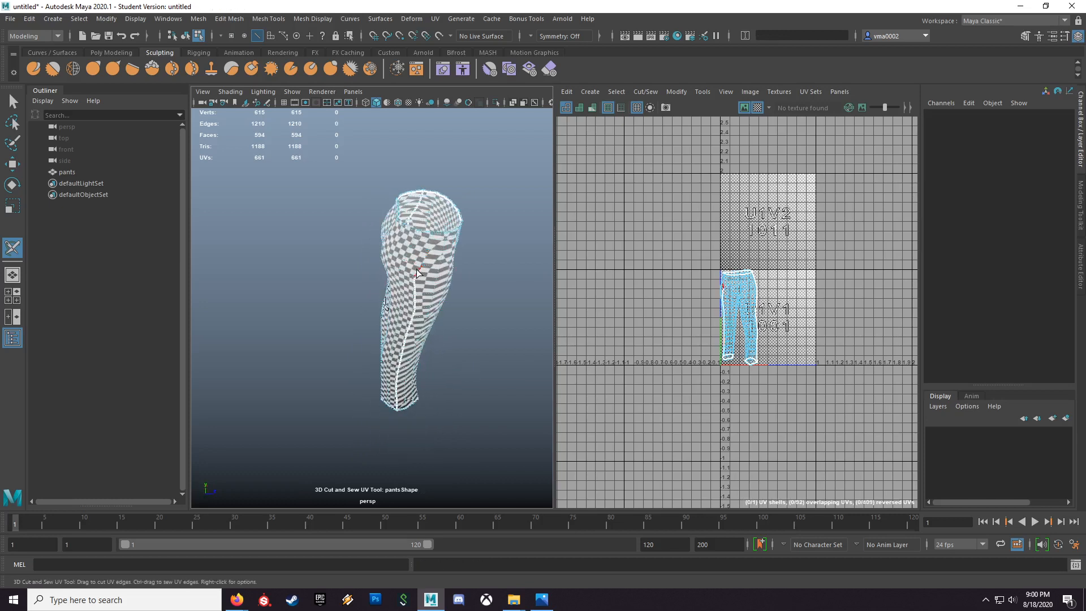
Step: Cut the inseam along the inside of both pant legs through the crotch
{"action": "left_click_drag", "start_coordinate": [473, 305], "coordinate": [366, 271], "text": "alt"}
{"action": "right_click_drag", "start_coordinate": [366, 274], "coordinate": [332, 329], "text": "alt"}
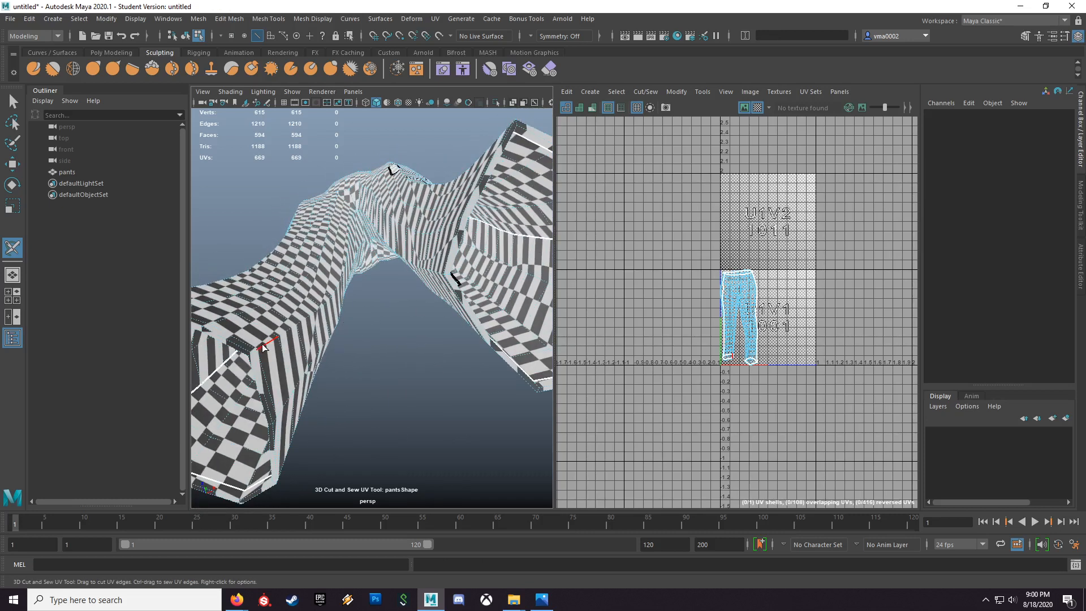
{"action": "double_click", "coordinate": [263, 344]}
Step: Cut the back center seam of the pants from the crotch to the waist
{"action": "left_click_drag", "start_coordinate": [407, 266], "coordinate": [461, 343], "text": "alt"}
{"action": "right_click_drag", "start_coordinate": [461, 342], "coordinate": [394, 355], "text": "alt"}
{"action": "left_click_drag", "start_coordinate": [394, 356], "coordinate": [601, 353], "text": "alt"}
{"action": "right_click_drag", "start_coordinate": [601, 353], "coordinate": [529, 335], "text": "alt"}
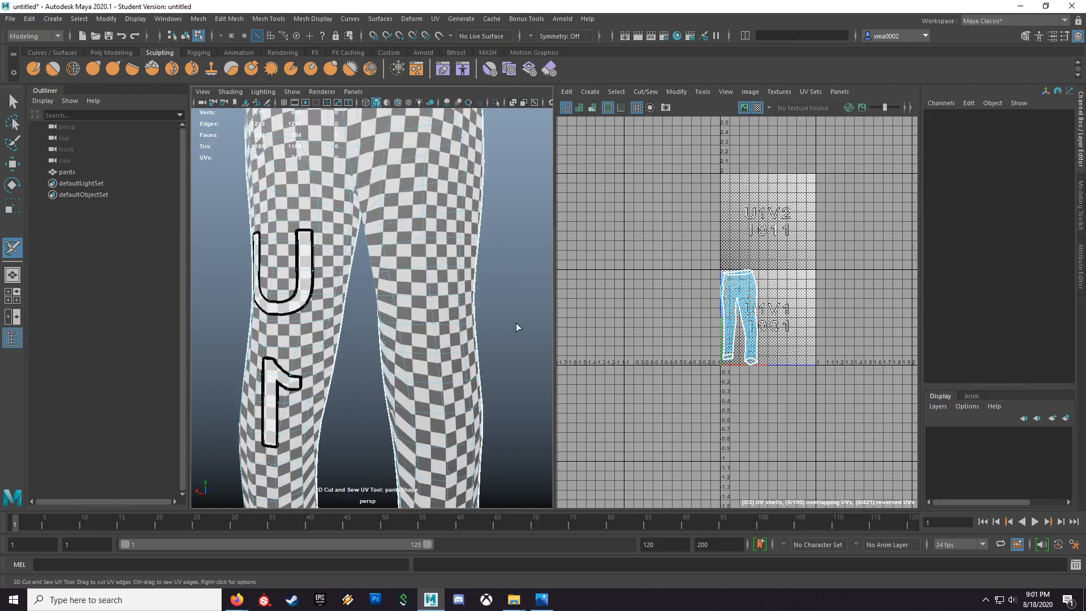
{"action": "middle_click_drag", "start_coordinate": [529, 335], "coordinate": [547, 419], "text": "alt"}
{"action": "double_click", "coordinate": [374, 238]}
Step: Cut the front center seam of the pants from the crotch to the waist
{"action": "left_click_drag", "start_coordinate": [412, 270], "coordinate": [408, 396], "text": "alt"}
{"action": "right_click_drag", "start_coordinate": [408, 395], "coordinate": [334, 385], "text": "alt"}
{"action": "left_click_drag", "start_coordinate": [333, 385], "coordinate": [380, 359], "text": "alt"}
{"action": "right_click_drag", "start_coordinate": [380, 359], "coordinate": [482, 374], "text": "alt"}
{"action": "middle_click_drag", "start_coordinate": [424, 293], "coordinate": [406, 232], "text": "alt"}
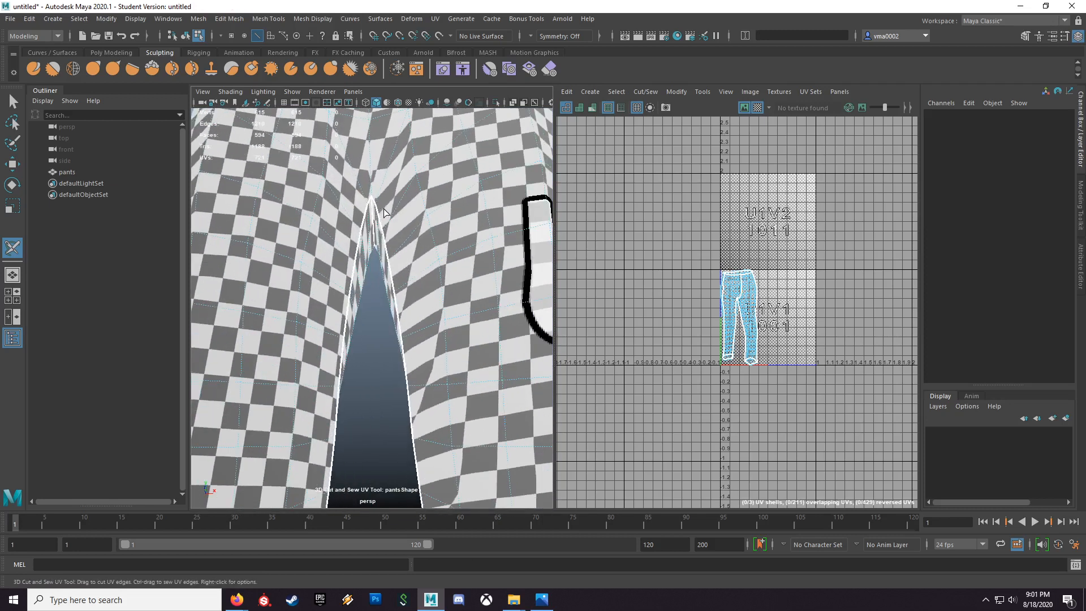
{"action": "double_click", "coordinate": [372, 171]}
Step: Check the finished seam cuts around the pants, leave the cutting tool and reselect the pants as a whole object
{"action": "right_click_drag", "start_coordinate": [435, 218], "coordinate": [364, 228], "text": "alt"}
{"action": "left_click_drag", "start_coordinate": [365, 228], "coordinate": [483, 382], "text": "alt"}
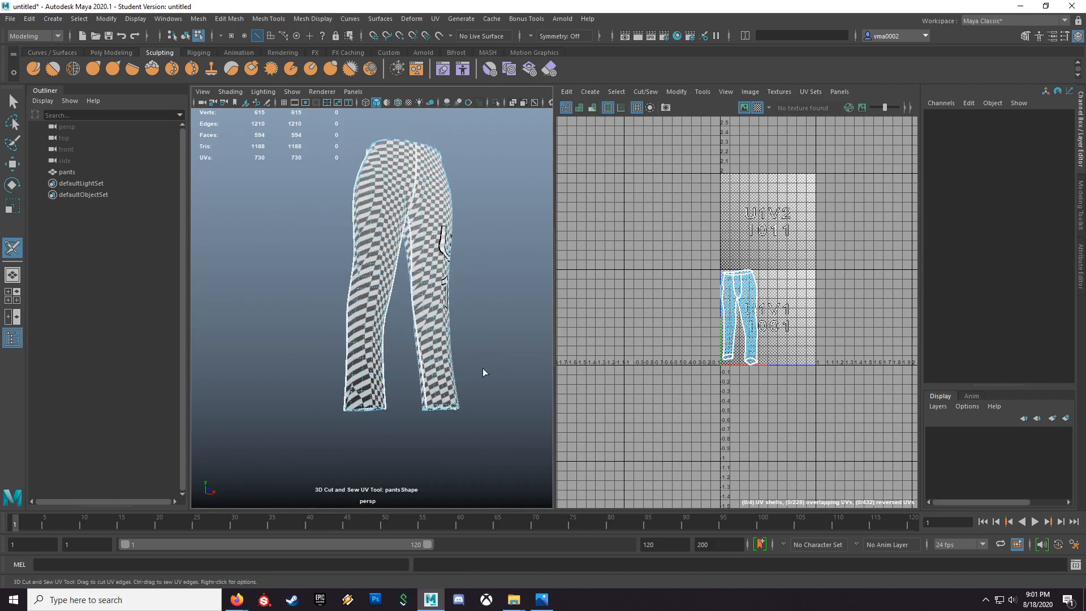
{"action": "left_click_drag", "start_coordinate": [418, 398], "coordinate": [397, 390], "text": "alt"}
{"action": "left_click_drag", "start_coordinate": [389, 262], "coordinate": [424, 288], "text": "alt"}
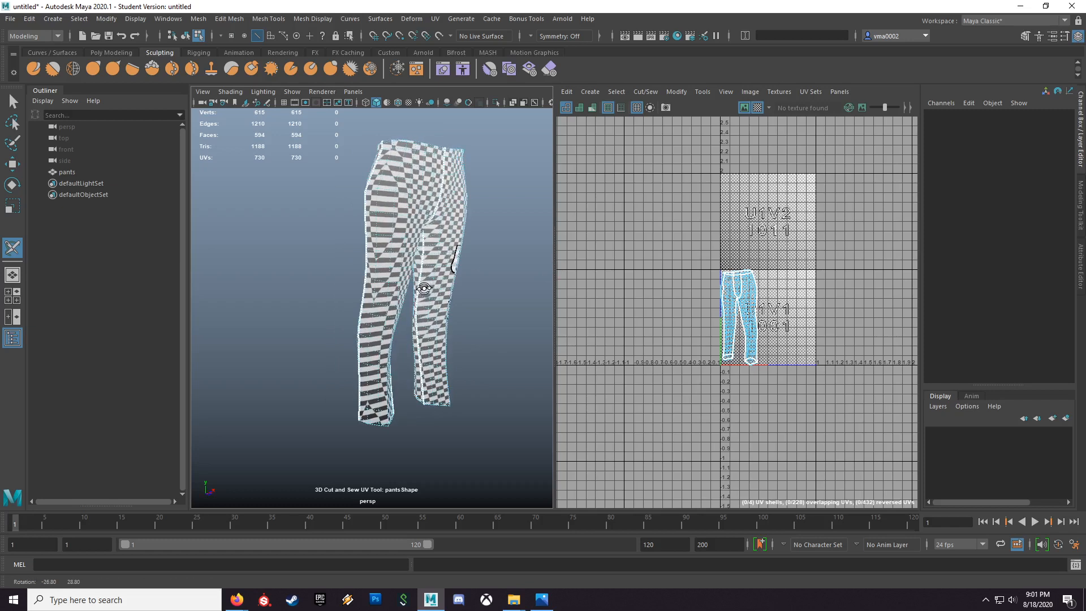
{"action": "key", "text": "q"}
{"action": "key", "text": "F8"}
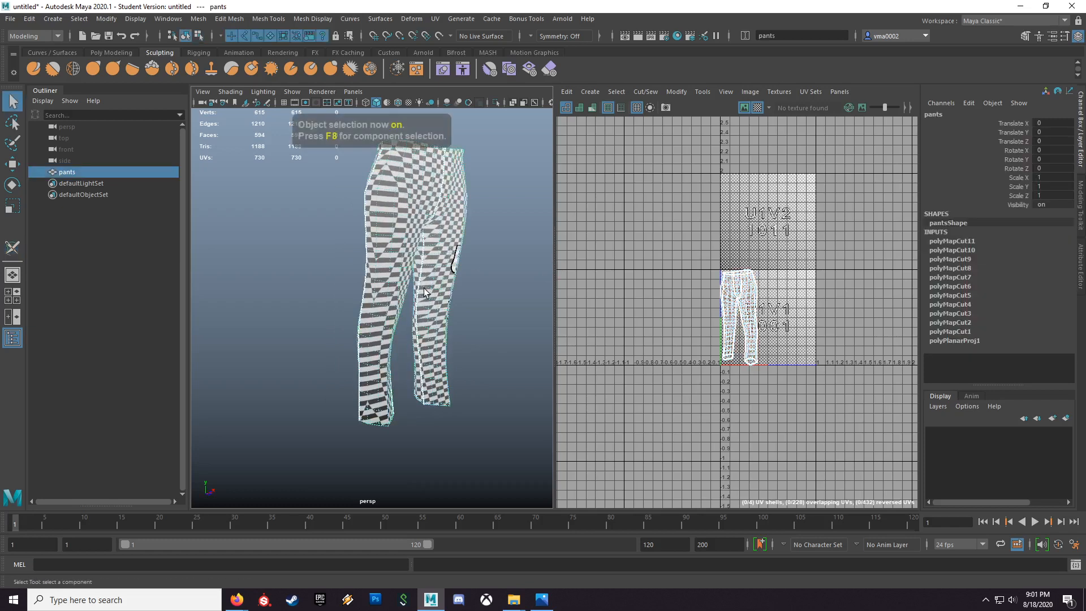
Step: Unfold the pants' UVs and check the resulting checker pattern on the model
{"action": "left_click_drag", "start_coordinate": [479, 321], "coordinate": [386, 316], "text": "alt"}
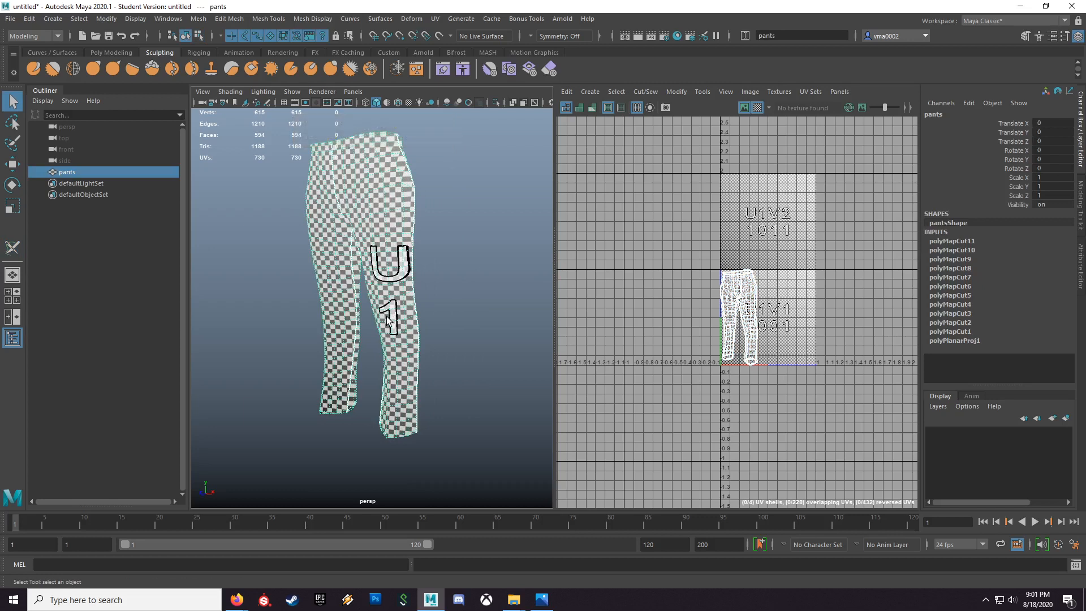
{"action": "left_click", "coordinate": [677, 92]}
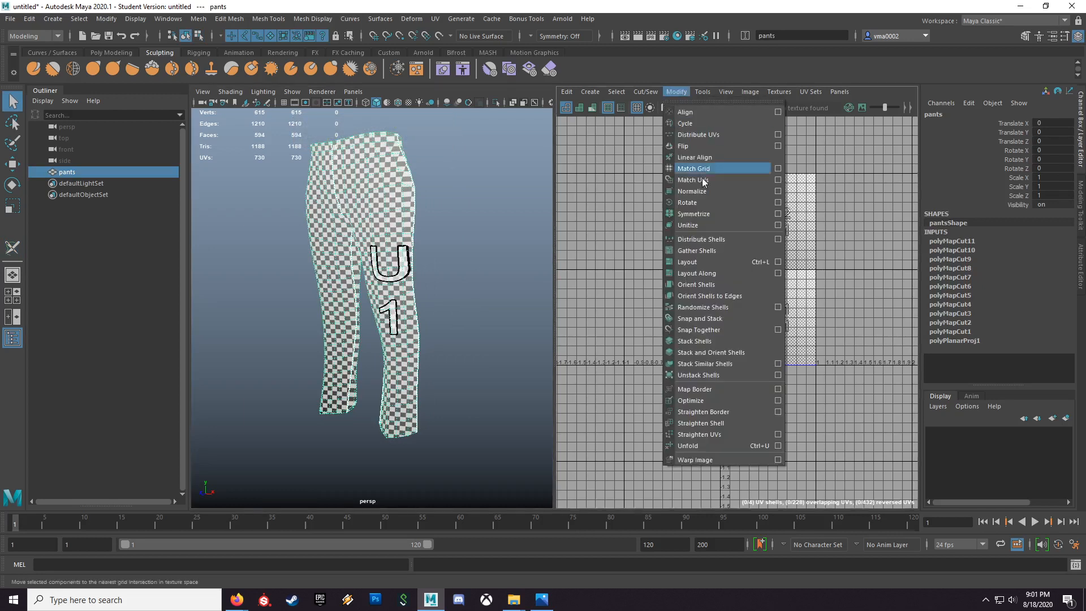
{"action": "left_click", "coordinate": [723, 447]}
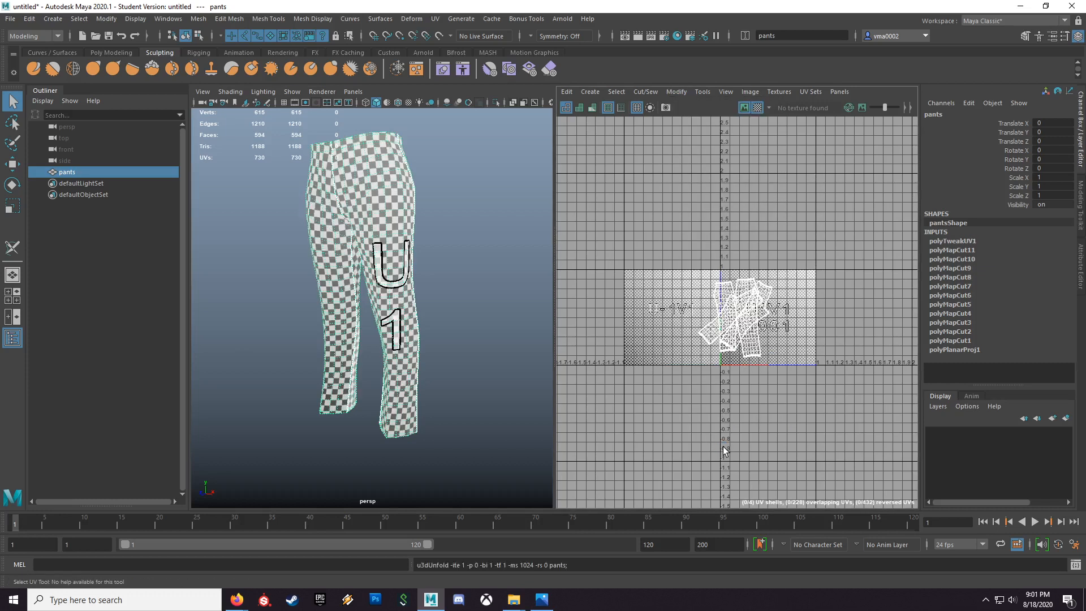
{"action": "left_click_drag", "start_coordinate": [411, 351], "coordinate": [465, 339], "text": "alt"}
{"action": "scroll", "coordinate": [375, 354], "scroll_direction": "up", "scroll_amount": 6}
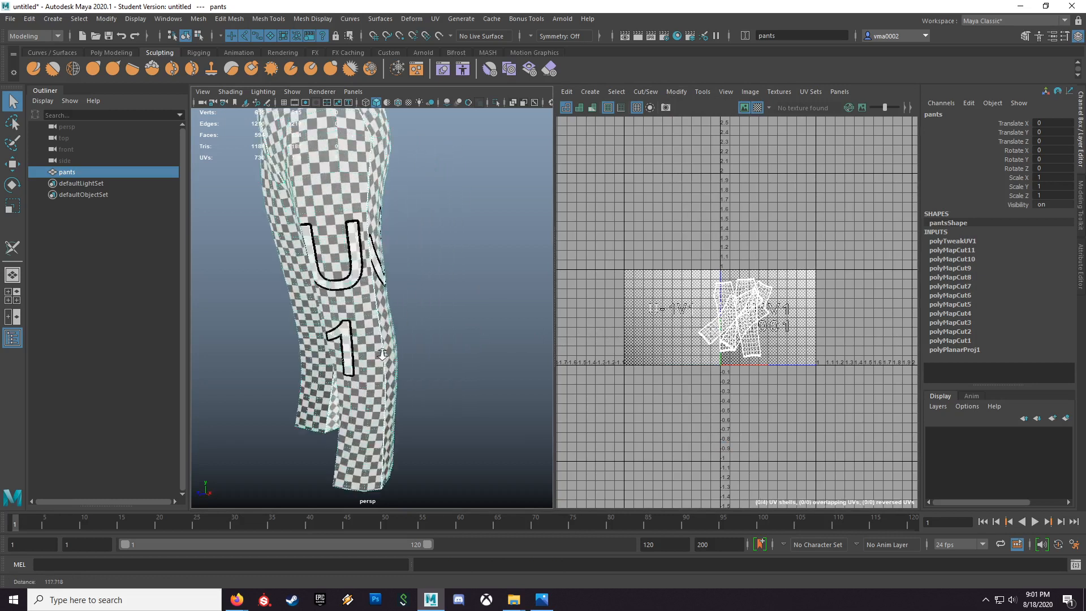
Step: Lay out the pants' UV shells with the shell pre-rotation set to Vertical
{"action": "left_click_drag", "start_coordinate": [383, 355], "coordinate": [303, 305], "text": "alt"}
{"action": "middle_click_drag", "start_coordinate": [308, 283], "coordinate": [408, 392], "text": "alt"}
{"action": "left_click_drag", "start_coordinate": [407, 391], "coordinate": [436, 379], "text": "alt"}
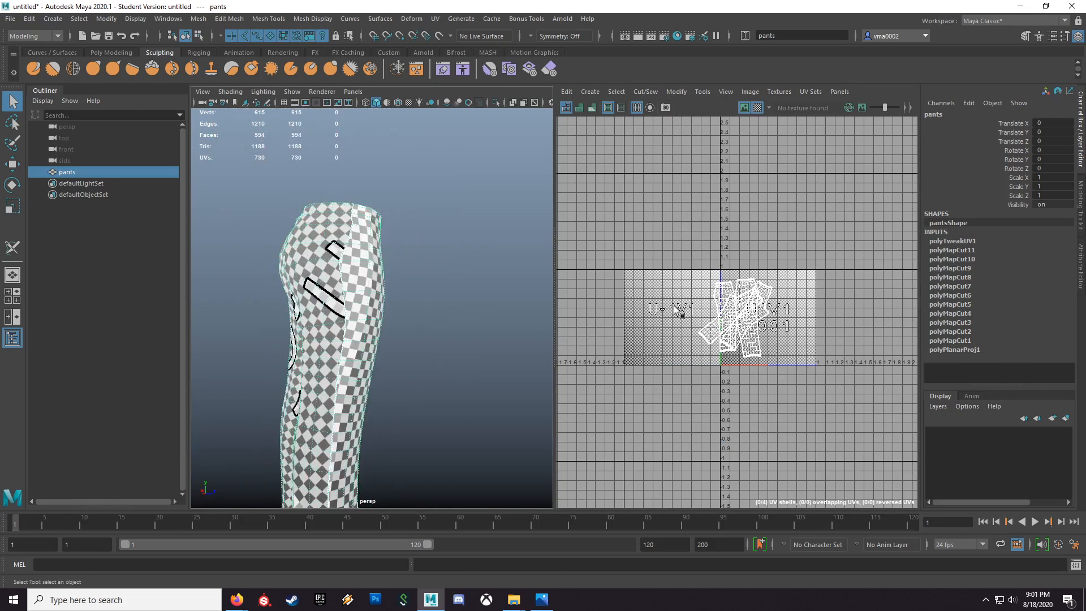
{"action": "left_click_drag", "start_coordinate": [497, 335], "coordinate": [447, 342], "text": "alt"}
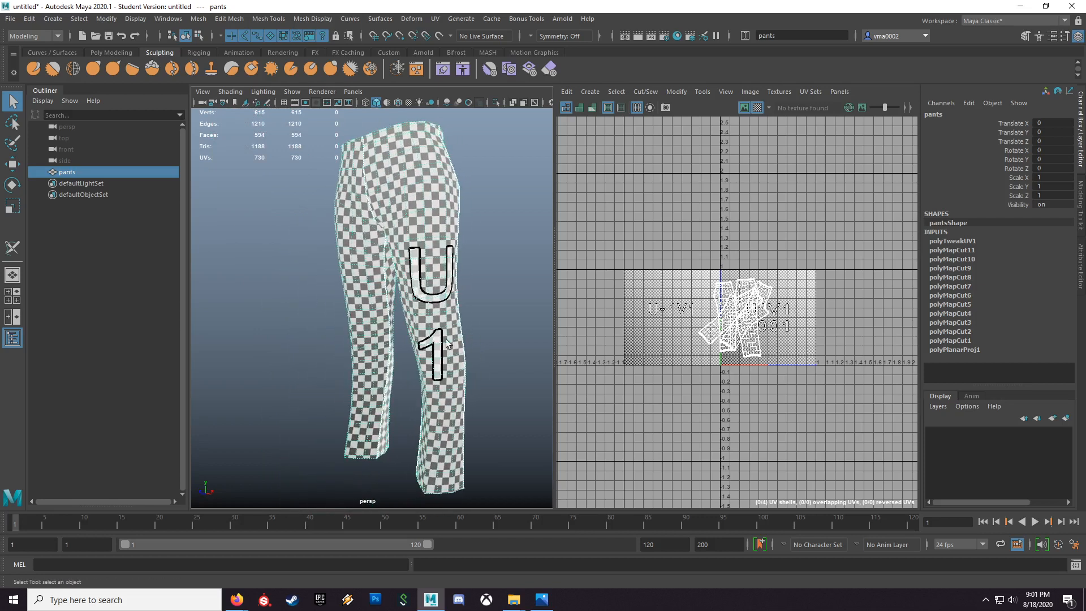
{"action": "left_click", "coordinate": [682, 90]}
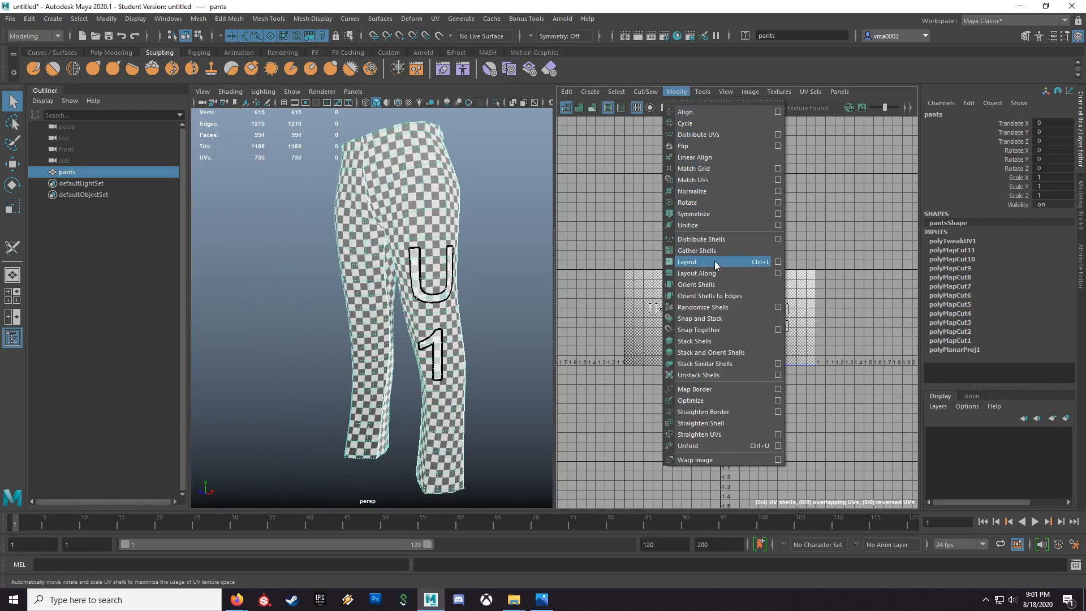
{"action": "left_click", "coordinate": [777, 261]}
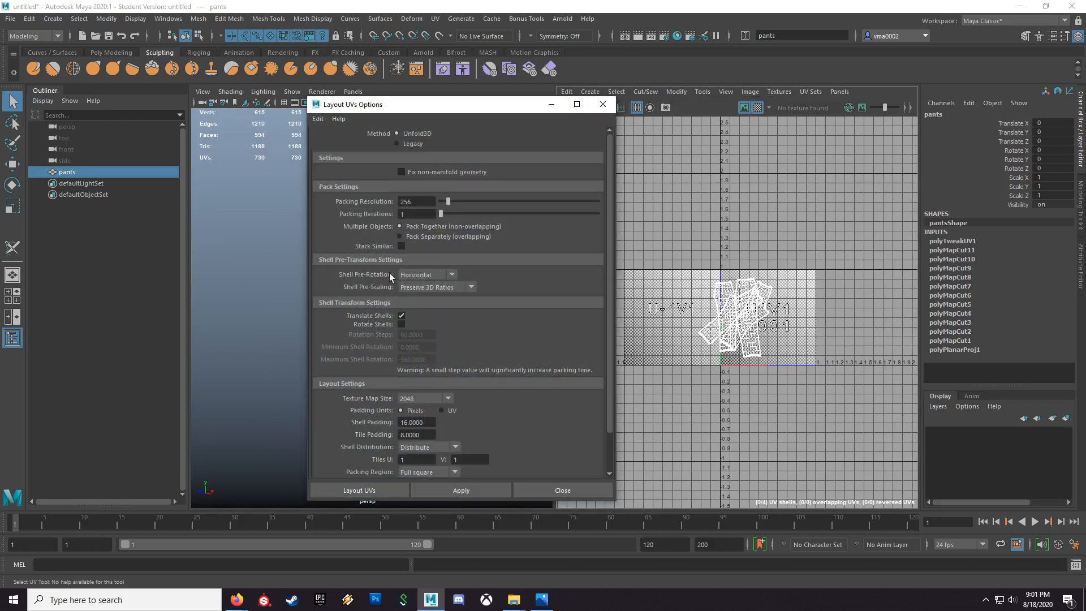
{"action": "left_click", "coordinate": [424, 275]}
{"action": "left_click", "coordinate": [423, 310]}
{"action": "left_click", "coordinate": [463, 490]}
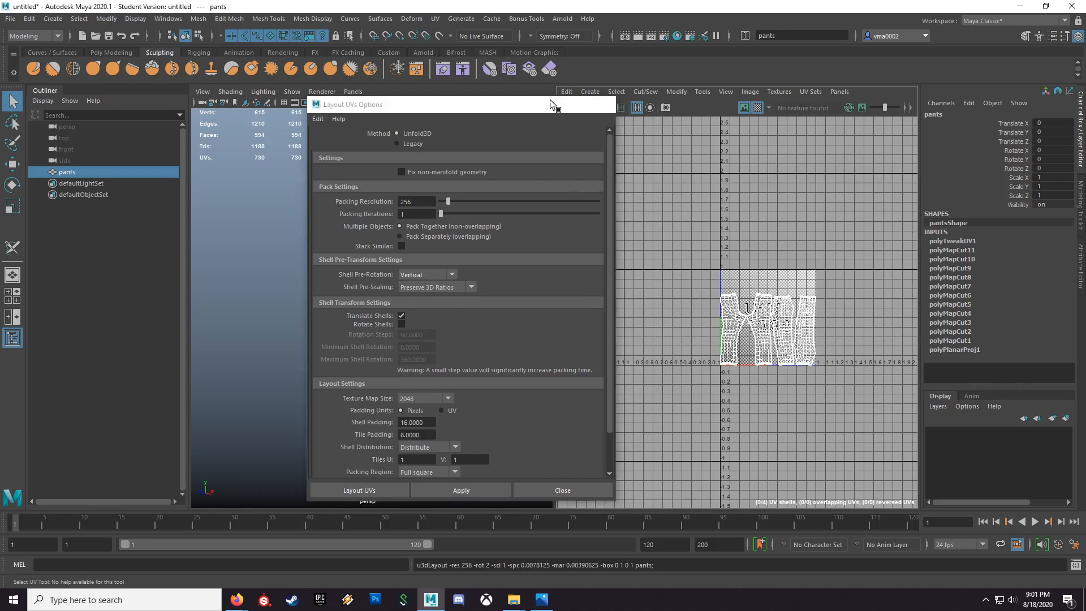
Step: Minimize the layout options and compare the pants' UV layout with the clothing pattern reference image
{"action": "left_click", "coordinate": [550, 104]}
{"action": "scroll", "coordinate": [710, 360], "scroll_direction": "up", "scroll_amount": 3}
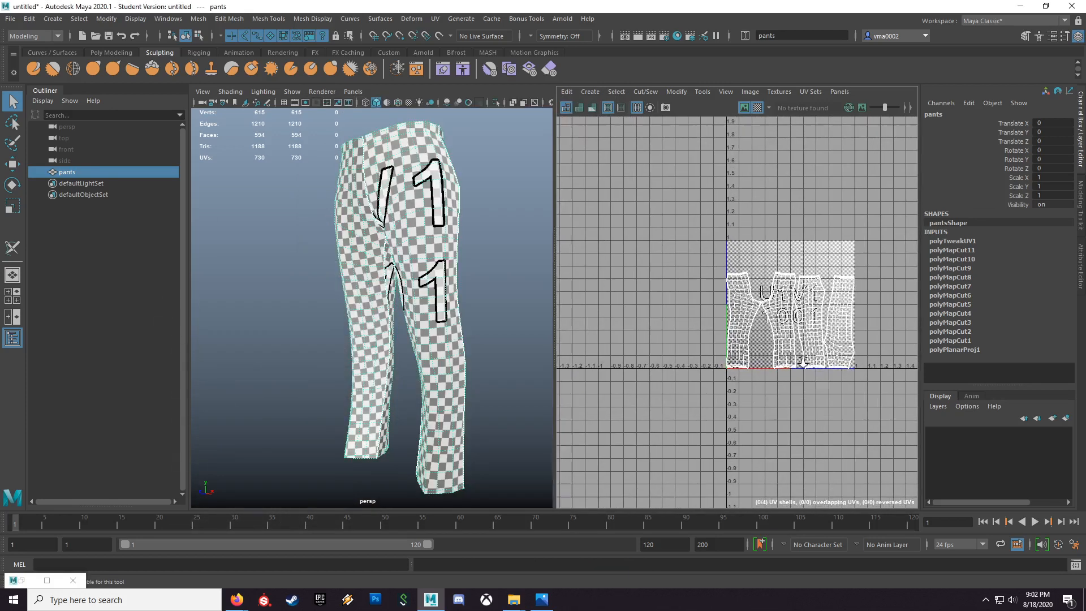
{"action": "left_click", "coordinate": [542, 600]}
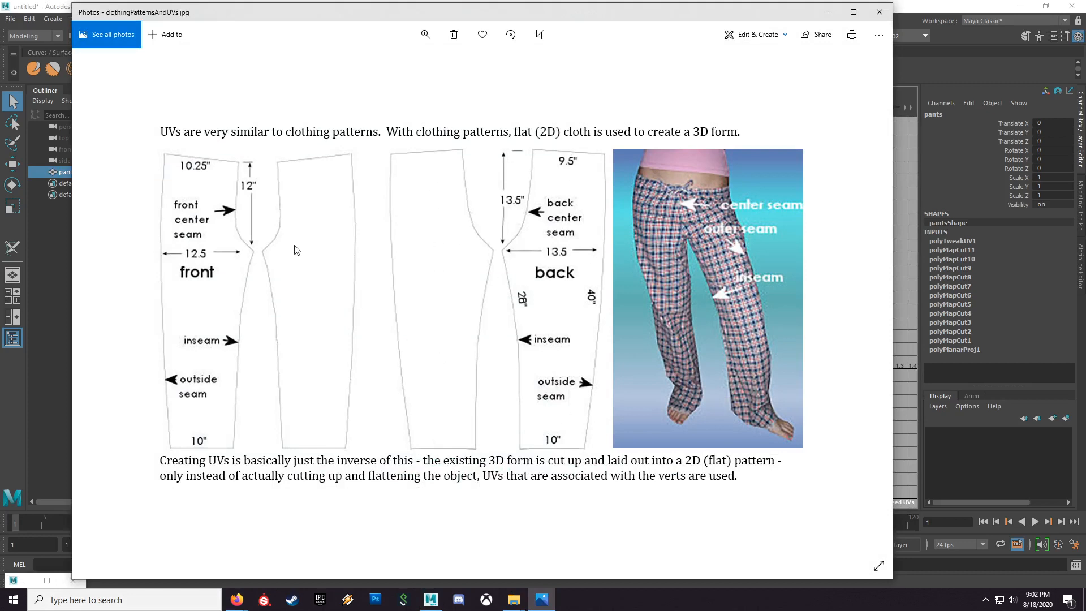
{"action": "left_click", "coordinate": [826, 12]}
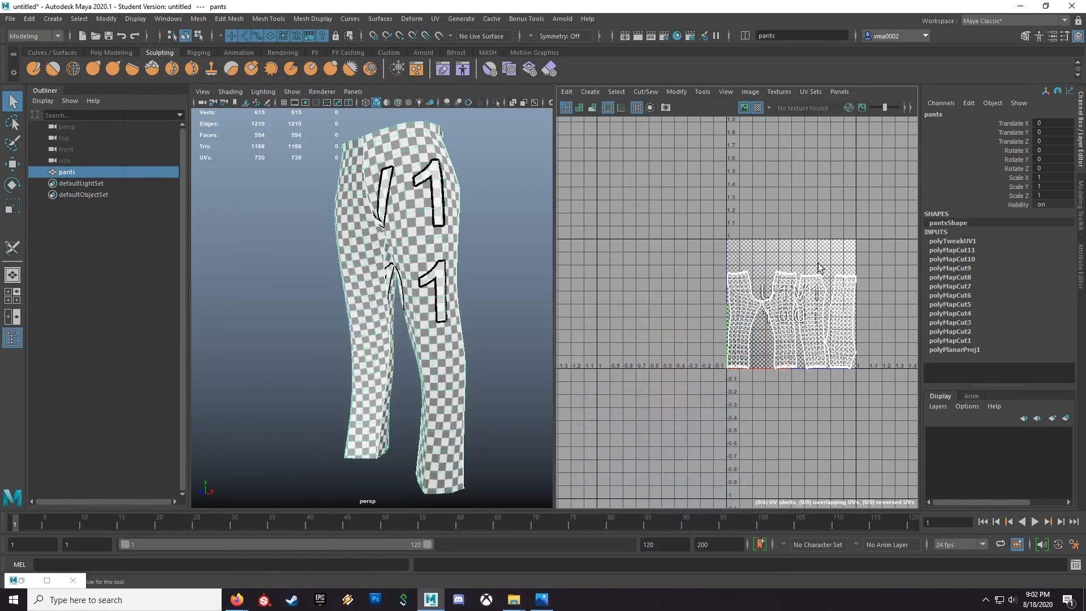
Step: Rotate the rightmost pants UV shell about 180 degrees and place it to the left of the other shells
{"action": "right_click_drag", "start_coordinate": [839, 330], "coordinate": [859, 333]}
{"action": "double_click", "coordinate": [850, 334]}
{"action": "key", "text": "e"}
{"action": "left_click_drag", "start_coordinate": [879, 453], "coordinate": [794, 197]}
{"action": "key", "text": "w"}
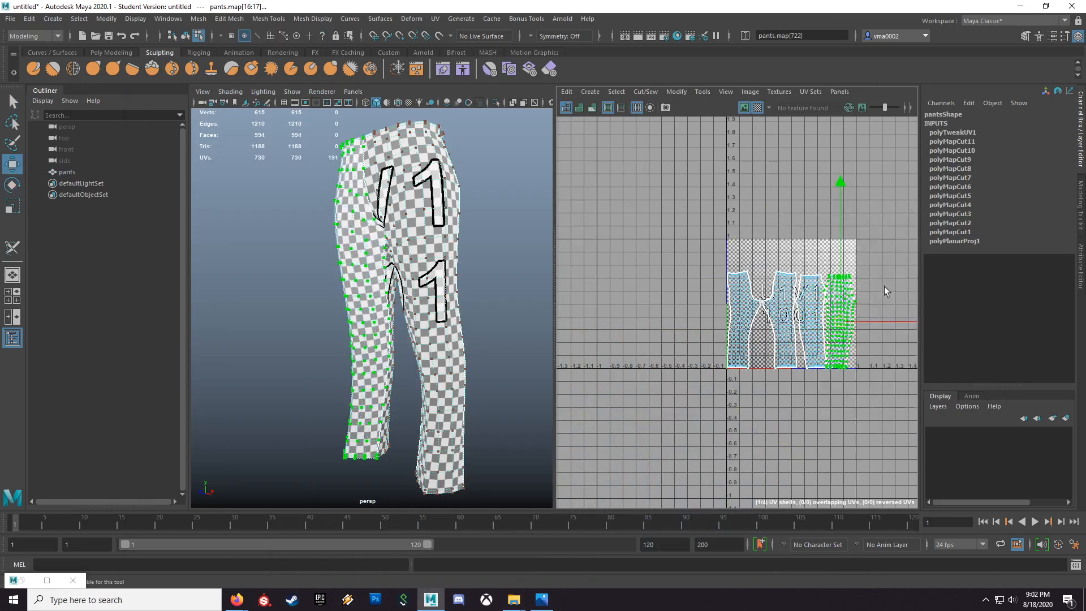
{"action": "left_click_drag", "start_coordinate": [889, 322], "coordinate": [731, 318]}
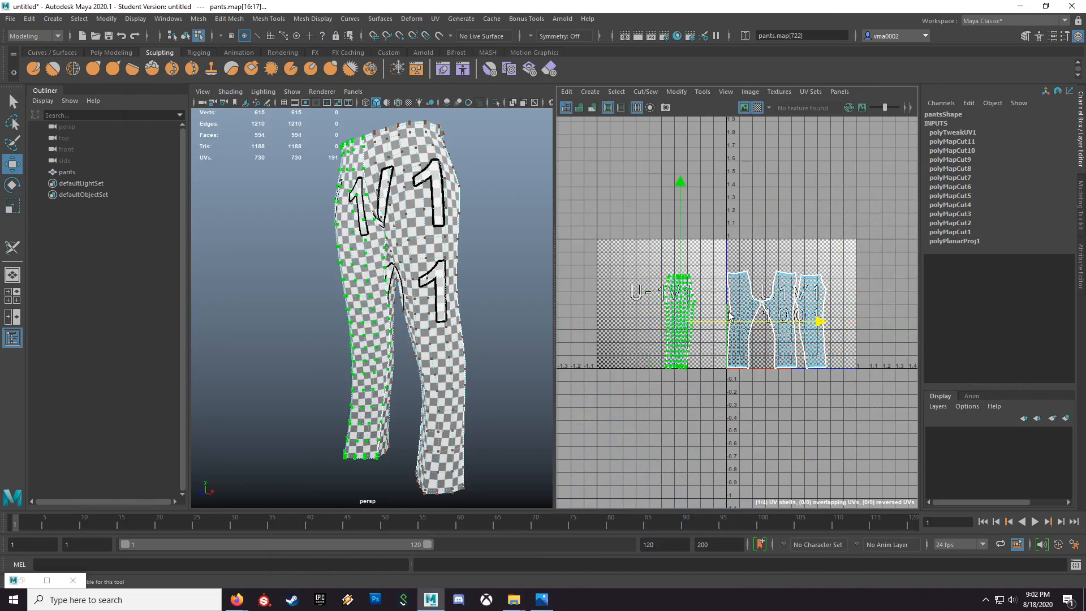
Step: Move the matching leg shell beside the relocated one, then shift the pair slightly left, away from the remaining shells
{"action": "double_click", "coordinate": [816, 339]}
{"action": "left_click_drag", "start_coordinate": [863, 321], "coordinate": [763, 323]}
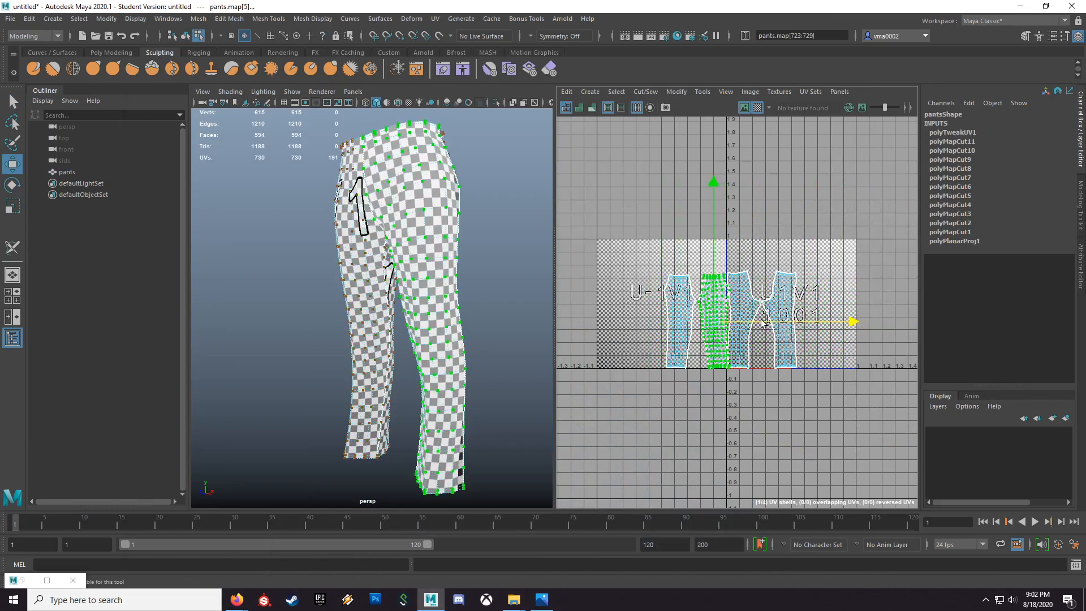
{"action": "double_click", "coordinate": [671, 307], "text": "shift"}
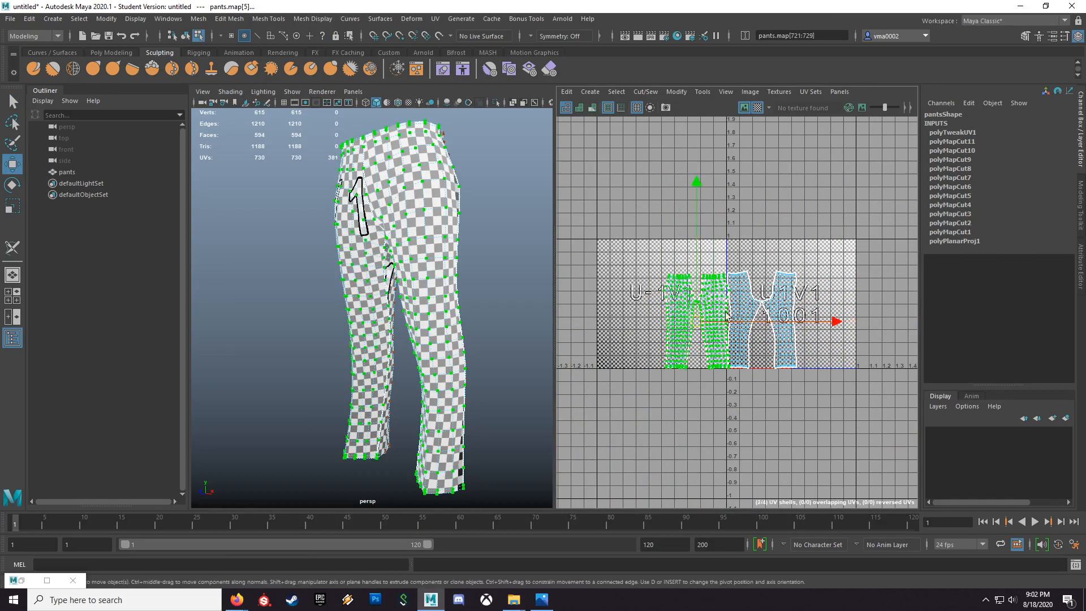
{"action": "left_click_drag", "start_coordinate": [728, 320], "coordinate": [718, 320]}
Step: Try to select all four pants shells and move them together into the 0 to 1 UV tile
{"action": "right_click_drag", "start_coordinate": [717, 320], "coordinate": [848, 353], "text": "alt"}
{"action": "middle_click_drag", "start_coordinate": [848, 353], "coordinate": [825, 358], "text": "alt"}
{"action": "double_click", "coordinate": [812, 352], "text": "shift"}
{"action": "double_click", "coordinate": [739, 363], "text": "shift"}
{"action": "left_click_drag", "start_coordinate": [781, 319], "coordinate": [875, 322]}
{"action": "right_click_drag", "start_coordinate": [878, 349], "coordinate": [851, 346], "text": "alt"}
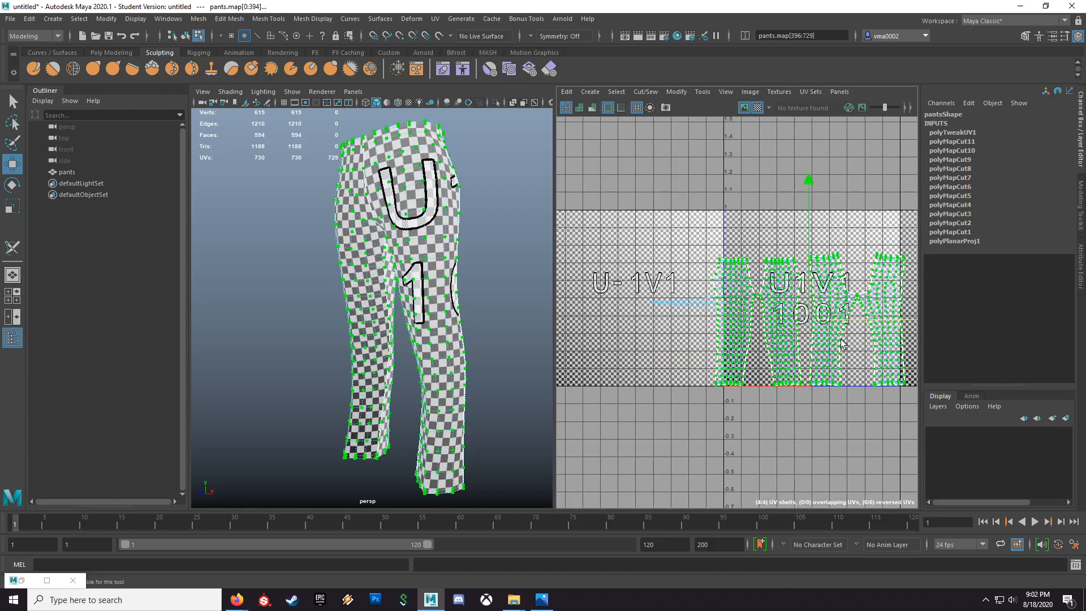
{"action": "middle_click_drag", "start_coordinate": [851, 346], "coordinate": [786, 331], "text": "alt"}
{"action": "right_click_drag", "start_coordinate": [775, 351], "coordinate": [749, 352], "text": "alt"}
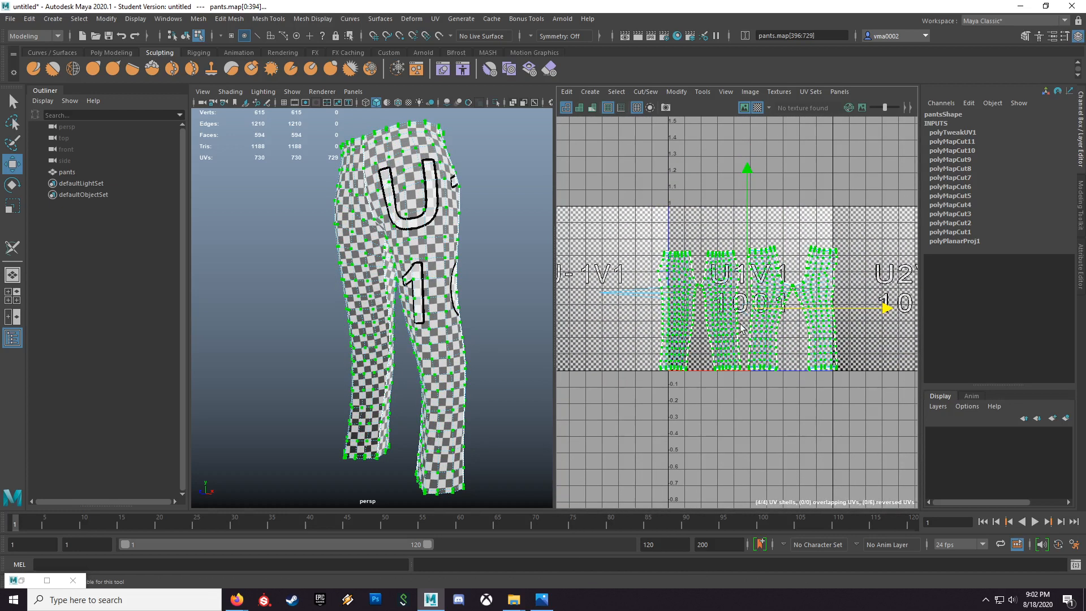
Step: Try scaling the selected shells down slightly and repositioning them within the UV tile
{"action": "key", "text": "r"}
{"action": "left_click_drag", "start_coordinate": [749, 311], "coordinate": [779, 308]}
{"action": "key", "text": "w"}
{"action": "key", "text": "r"}
{"action": "key", "text": "w"}
Step: Undo the scaling and moves of the selected UV shells
{"action": "key", "text": "ctrl+z"}
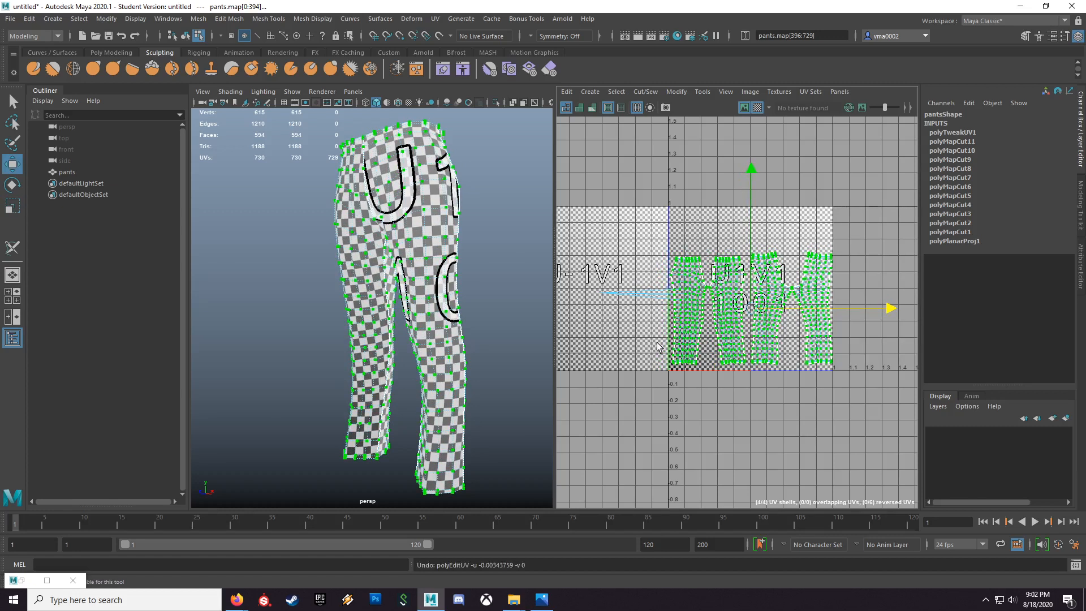
{"action": "key", "text": "ctrl+z"}
{"action": "key", "text": "ctrl+z"}
{"action": "key", "text": "ctrl+z"}
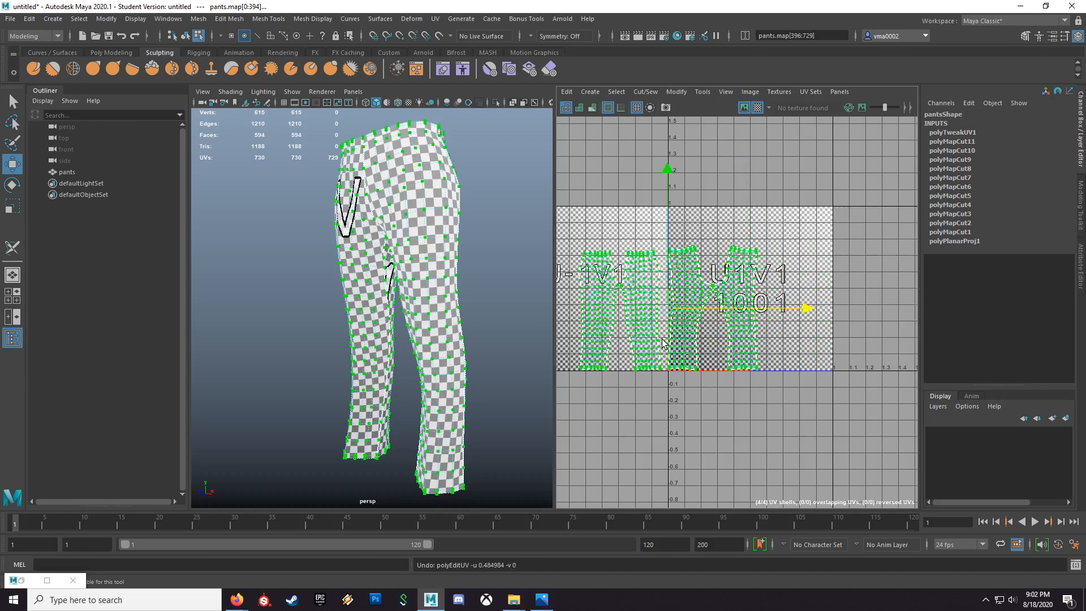
Step: Reselect all four complete pants shells, scale them down together and move them inside the 0 to 1 UV tile
{"action": "scroll", "coordinate": [645, 294], "scroll_direction": "down", "scroll_amount": 2}
{"action": "double_click", "coordinate": [616, 307]}
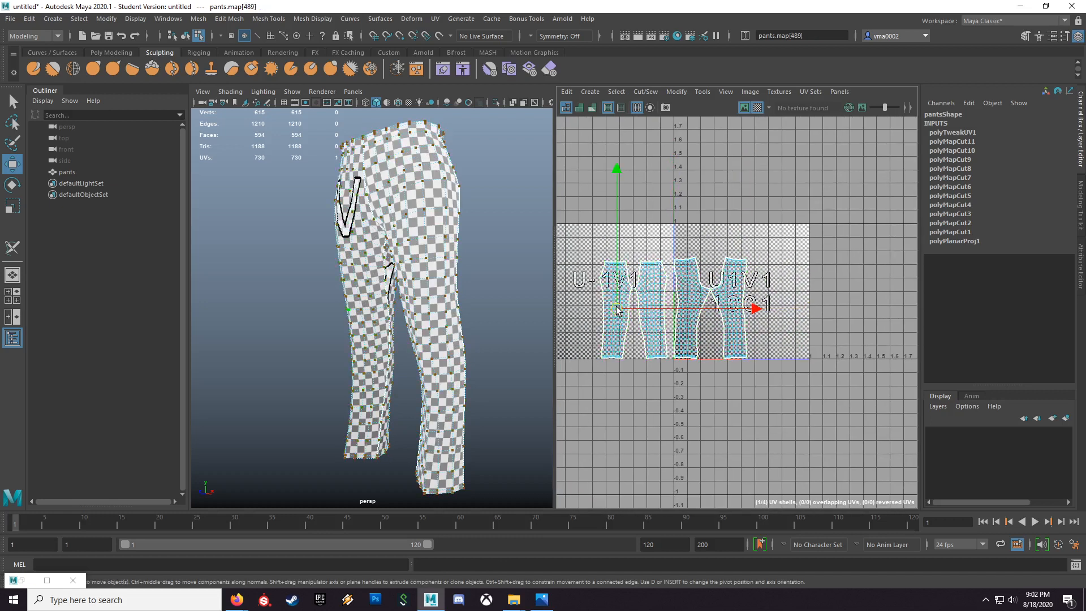
{"action": "double_click", "coordinate": [660, 331], "text": "shift"}
{"action": "double_click", "coordinate": [690, 337], "text": "shift"}
{"action": "double_click", "coordinate": [737, 344], "text": "shift"}
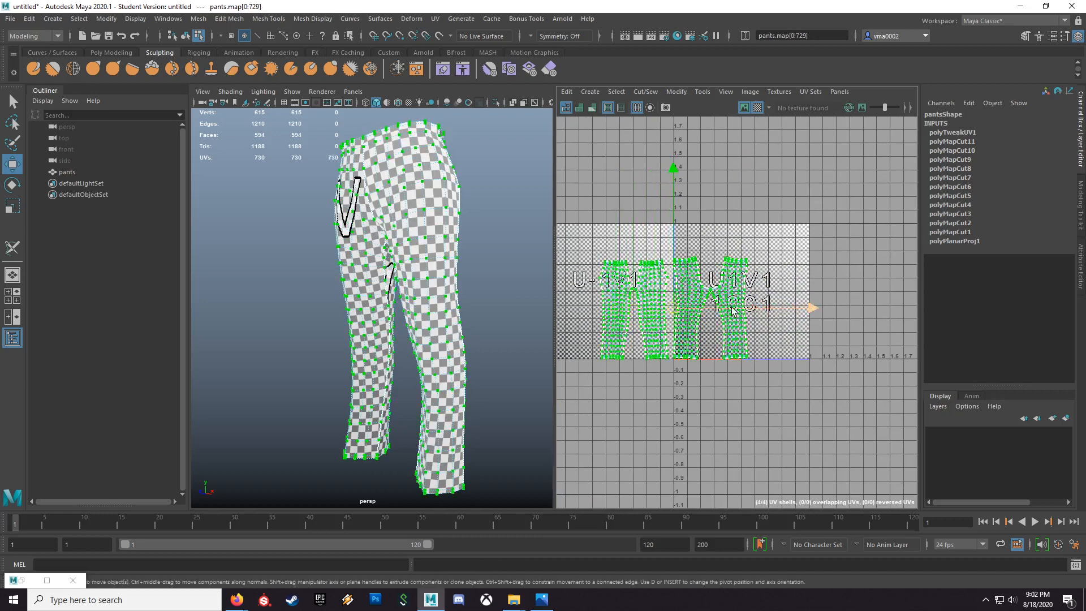
{"action": "key", "text": "r"}
{"action": "left_click_drag", "start_coordinate": [675, 310], "coordinate": [700, 330]}
{"action": "key", "text": "w"}
{"action": "key", "text": "r"}
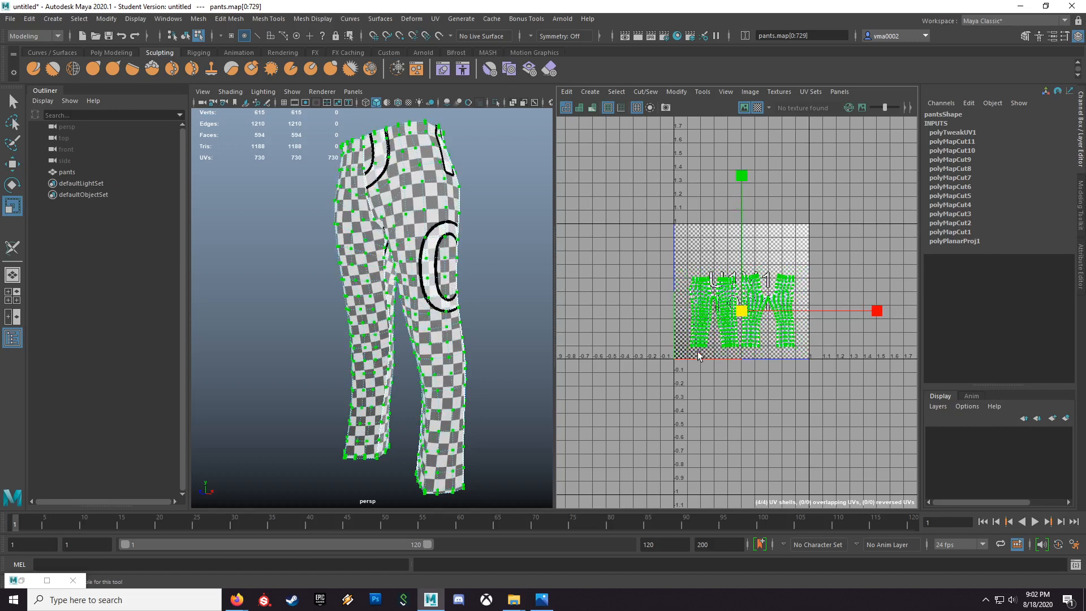
Step: Normalize the selected UVs collectively along UV with Preserve aspect ratio and Center on closest tile enabled
{"action": "left_click", "coordinate": [677, 91]}
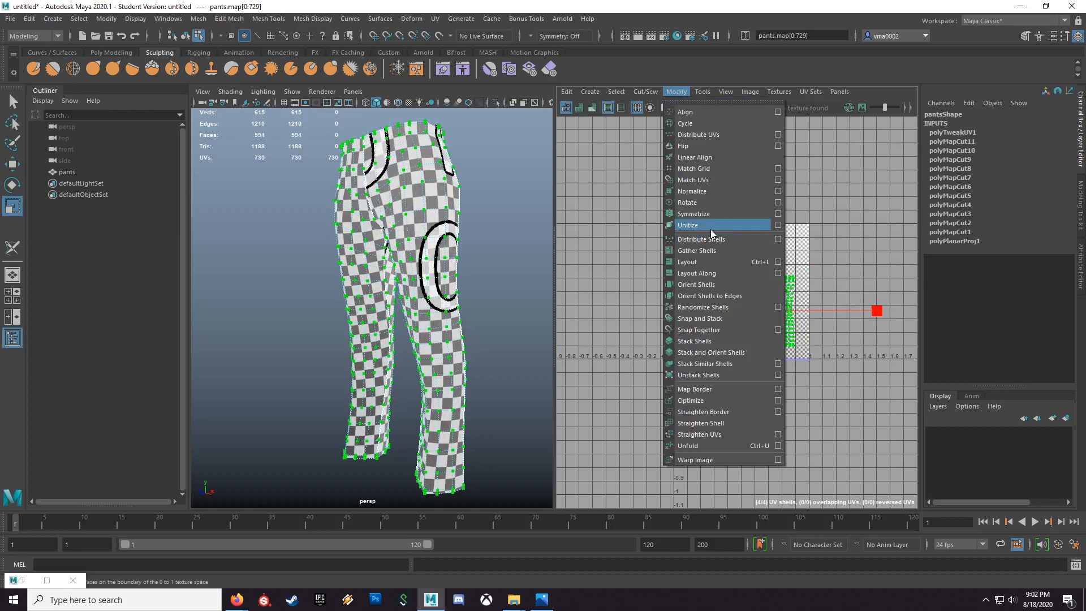
{"action": "left_click", "coordinate": [777, 191]}
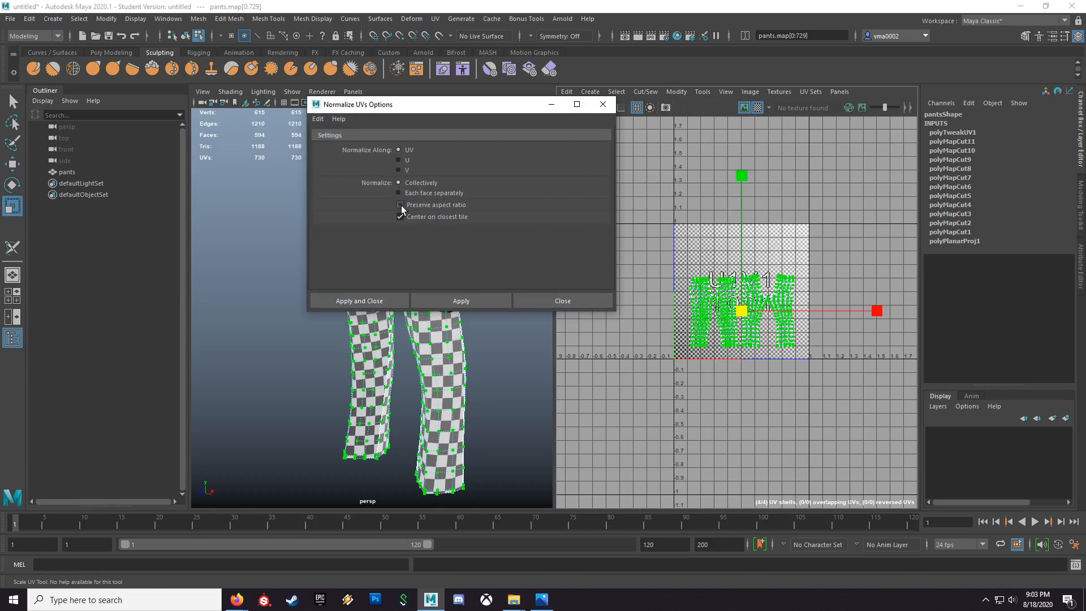
{"action": "left_click_drag", "start_coordinate": [466, 109], "coordinate": [355, 123]}
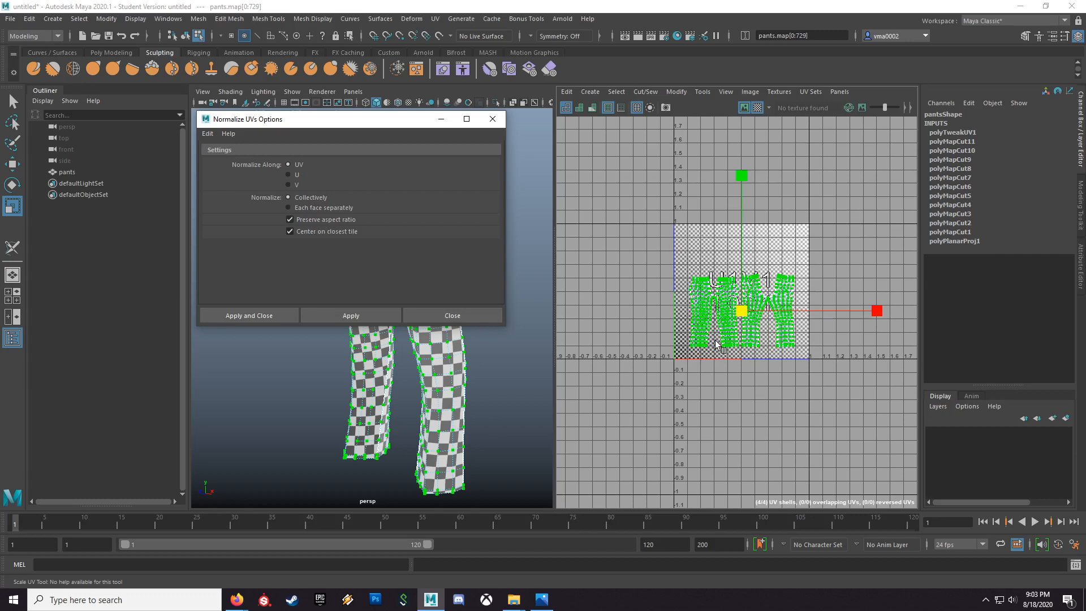
{"action": "left_click", "coordinate": [350, 315]}
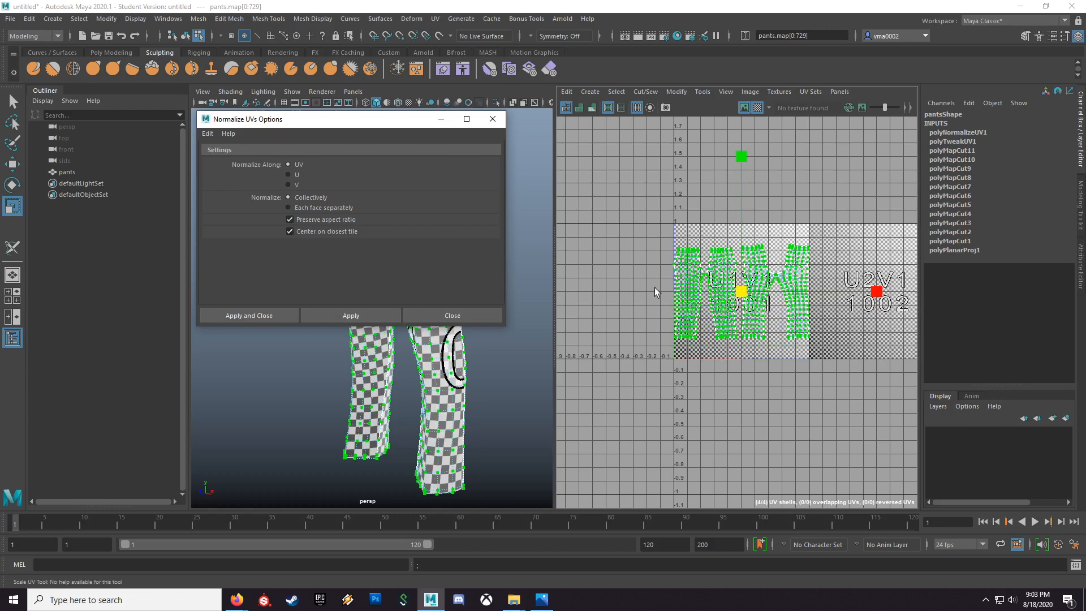
{"action": "left_click", "coordinate": [493, 120]}
Step: Scale the pants' UVs down very slightly to clear the tile borders, then return to object mode
{"action": "scroll", "coordinate": [669, 305], "scroll_direction": "up", "scroll_amount": 8}
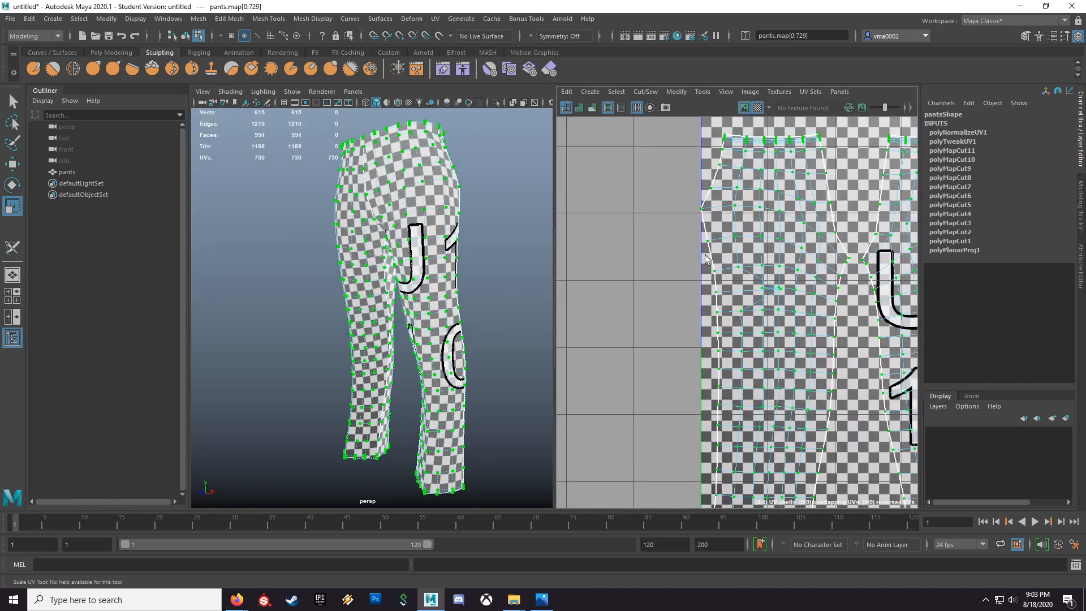
{"action": "scroll", "coordinate": [639, 305], "scroll_direction": "down", "scroll_amount": 10}
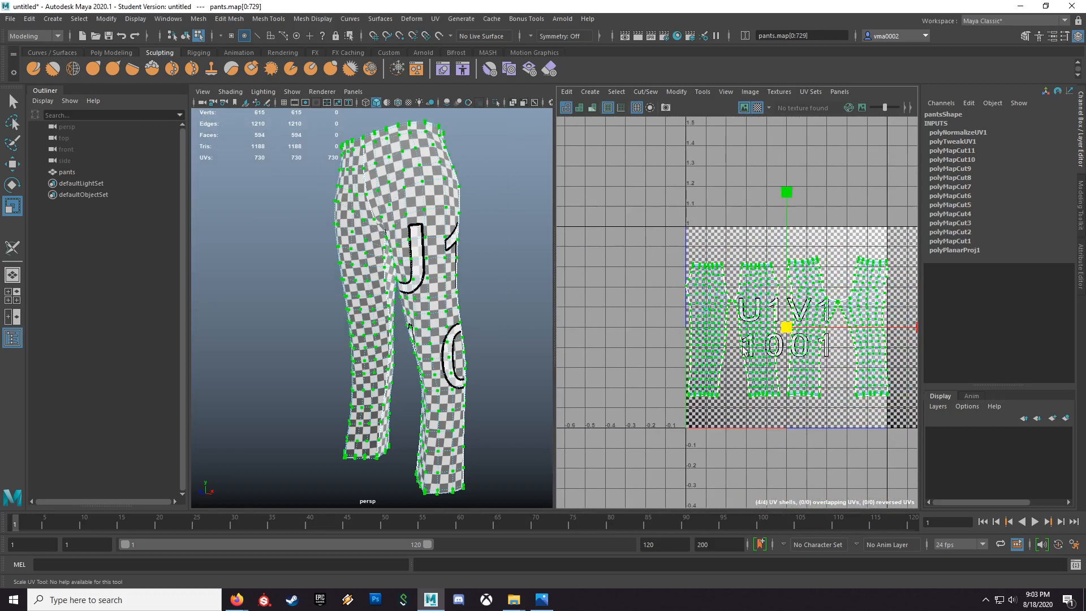
{"action": "left_click_drag", "start_coordinate": [786, 328], "coordinate": [786, 327]}
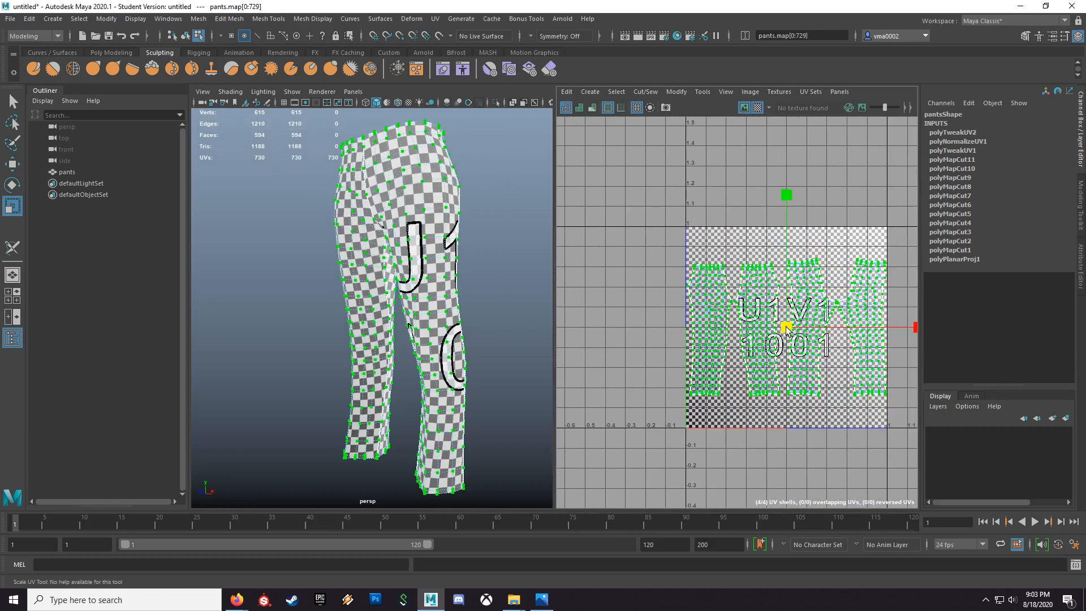
{"action": "left_click_drag", "start_coordinate": [492, 314], "coordinate": [468, 323], "text": "alt"}
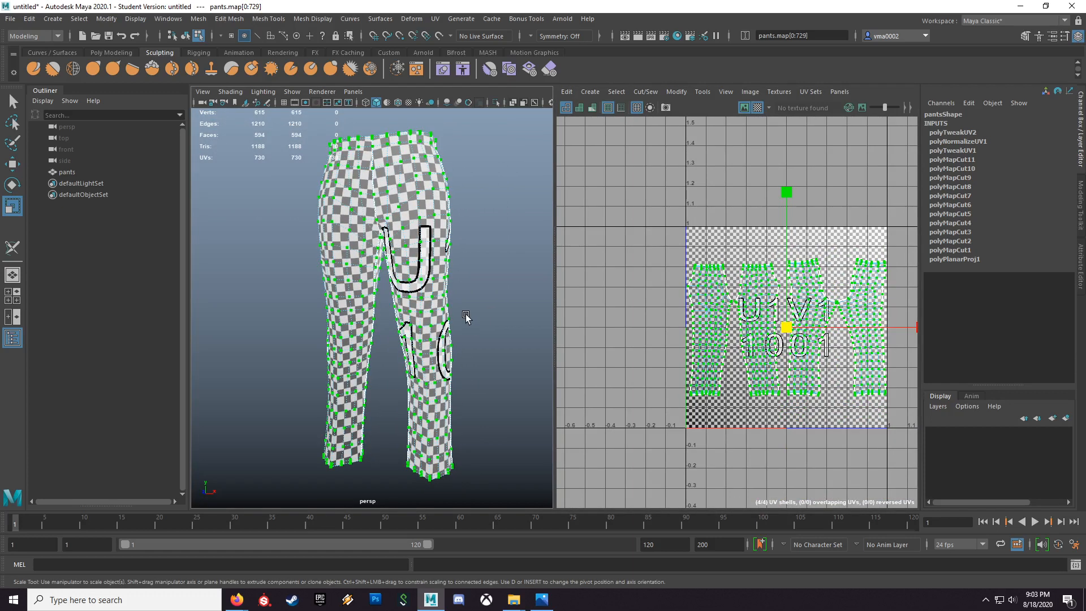
{"action": "key", "text": "F8"}
{"action": "left_click_drag", "start_coordinate": [469, 311], "coordinate": [443, 371], "text": "alt"}
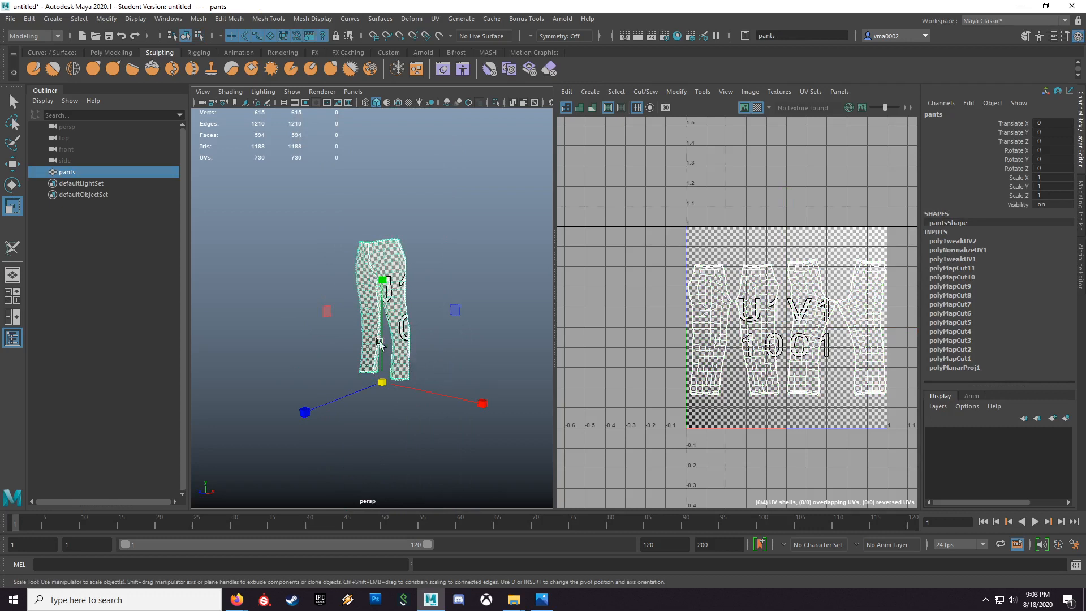
Step: Delete the pants and create a polygon sphere with its options reset to the defaults
{"action": "key", "text": "Delete"}
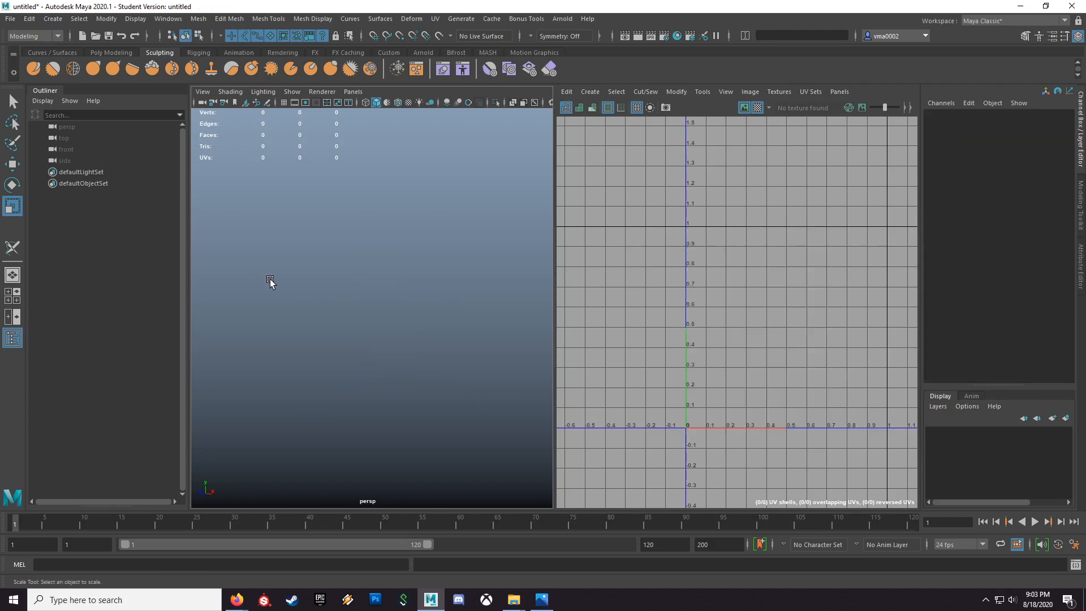
{"action": "left_click", "coordinate": [53, 19]}
{"action": "mouse_move", "coordinate": [91, 58]}
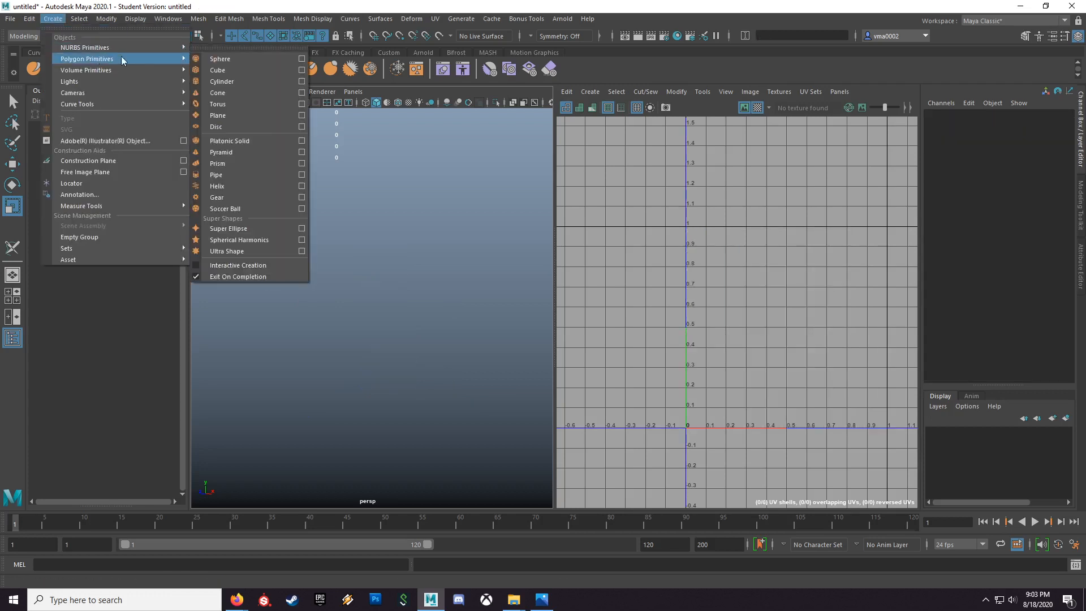
{"action": "left_click", "coordinate": [304, 59]}
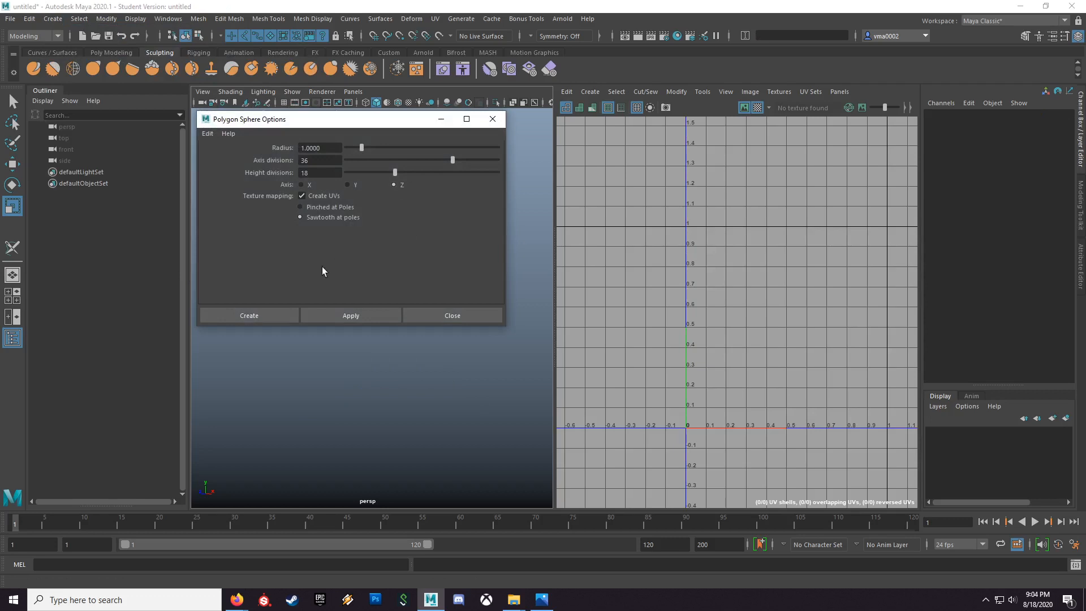
{"action": "left_click", "coordinate": [207, 133]}
{"action": "left_click", "coordinate": [238, 158]}
{"action": "left_click", "coordinate": [249, 314]}
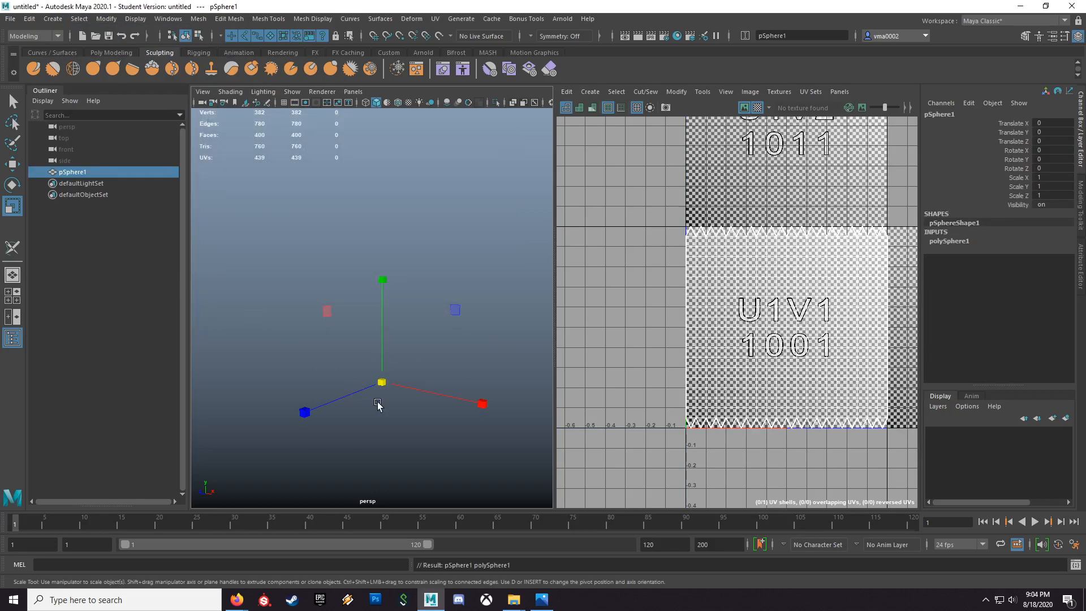
Step: Frame the sphere and examine the checker pattern around its pole against the sawtooth edges of its UVs
{"action": "key", "text": "f"}
{"action": "left_click_drag", "start_coordinate": [381, 388], "coordinate": [468, 341], "text": "alt"}
{"action": "scroll", "coordinate": [422, 384], "scroll_direction": "up", "scroll_amount": 2}
{"action": "left_click_drag", "start_coordinate": [387, 383], "coordinate": [504, 357], "text": "alt"}
{"action": "left_click_drag", "start_coordinate": [461, 317], "coordinate": [402, 356], "text": "alt"}
{"action": "right_click_drag", "start_coordinate": [278, 347], "coordinate": [340, 352], "text": "alt"}
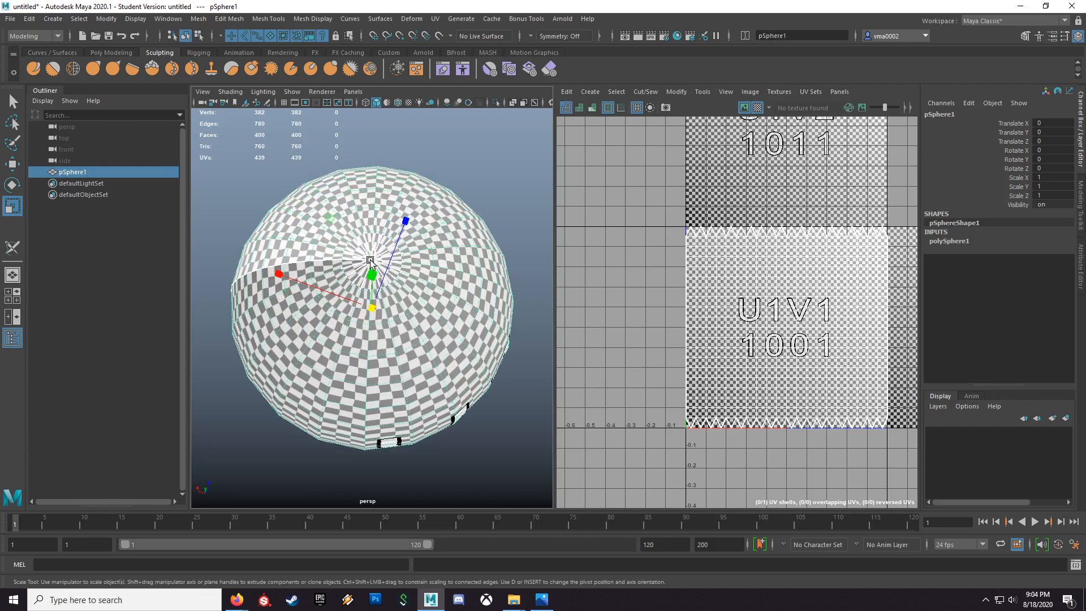
{"action": "right_click_drag", "start_coordinate": [305, 282], "coordinate": [342, 294], "text": "alt"}
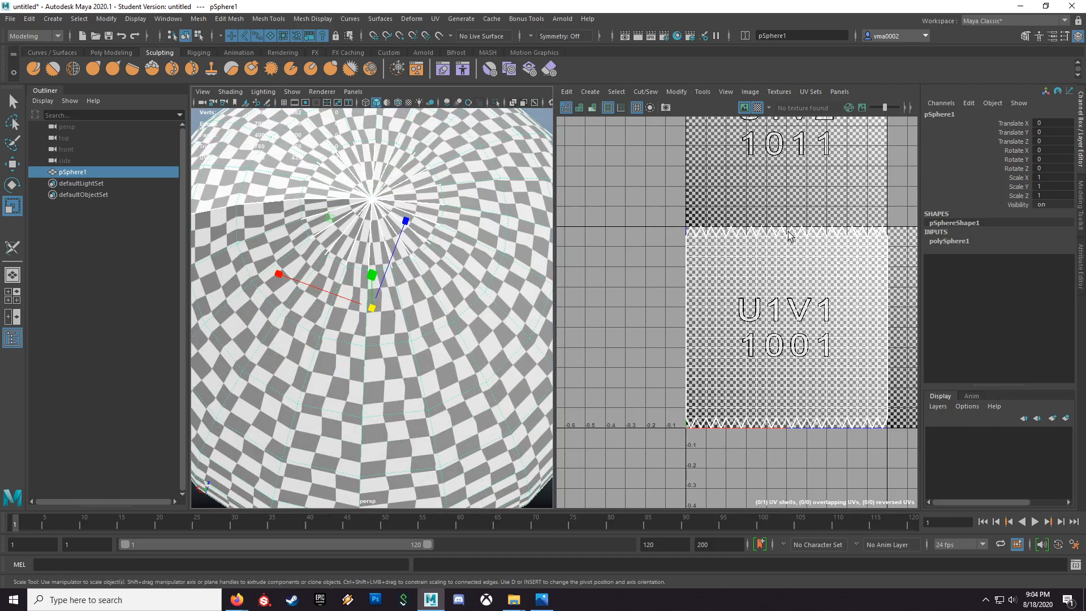
{"action": "right_click_drag", "start_coordinate": [422, 379], "coordinate": [320, 374], "text": "alt"}
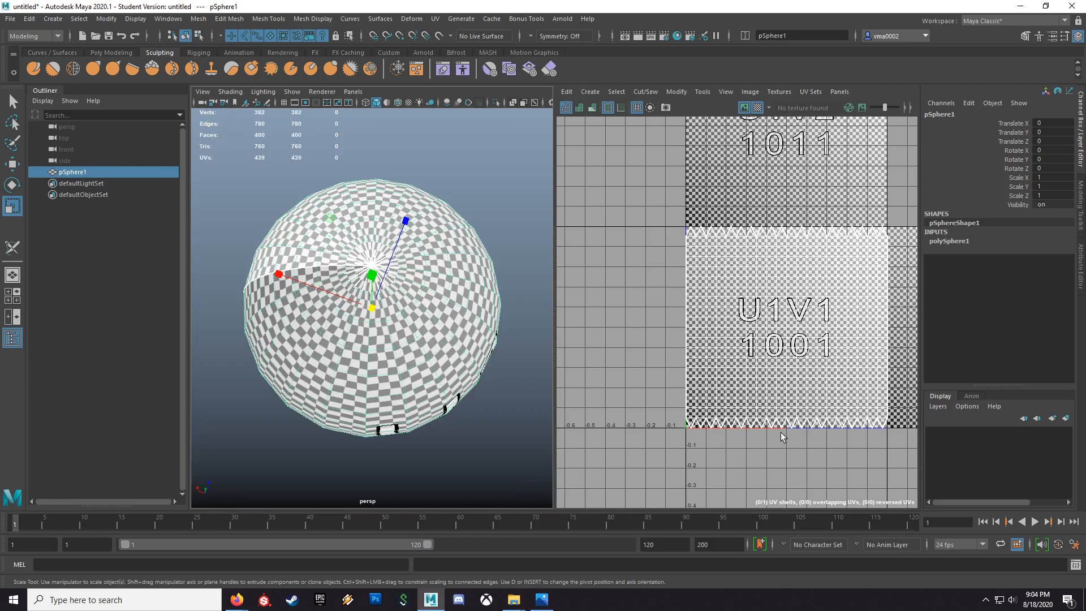
Step: Apply a camera-based UV projection to the sphere from a side-on perspective view, then return to object mode
{"action": "left_click_drag", "start_coordinate": [427, 411], "coordinate": [384, 233], "text": "alt"}
{"action": "left_click_drag", "start_coordinate": [377, 385], "coordinate": [430, 385], "text": "alt"}
{"action": "scroll", "coordinate": [378, 389], "scroll_direction": "down", "scroll_amount": 4}
{"action": "scroll", "coordinate": [373, 376], "scroll_direction": "up", "scroll_amount": 3}
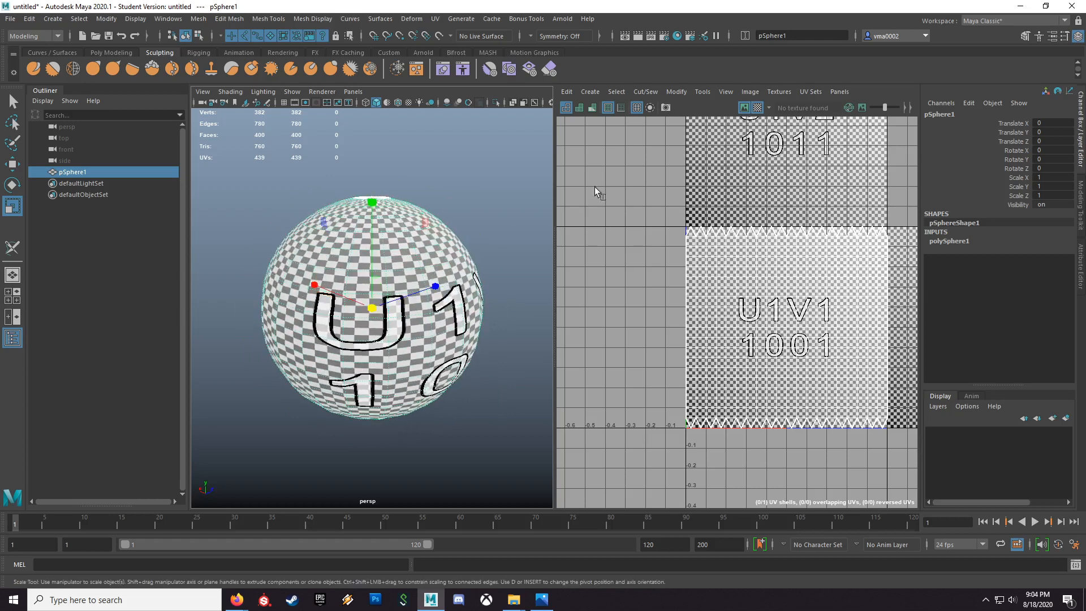
{"action": "left_click", "coordinate": [588, 92]}
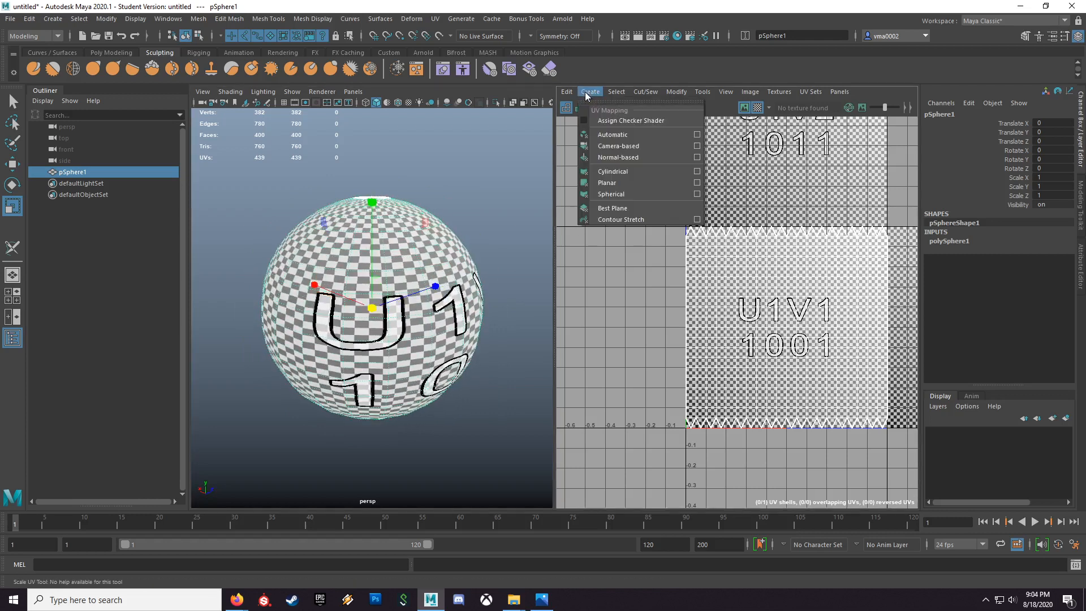
{"action": "left_click", "coordinate": [614, 149]}
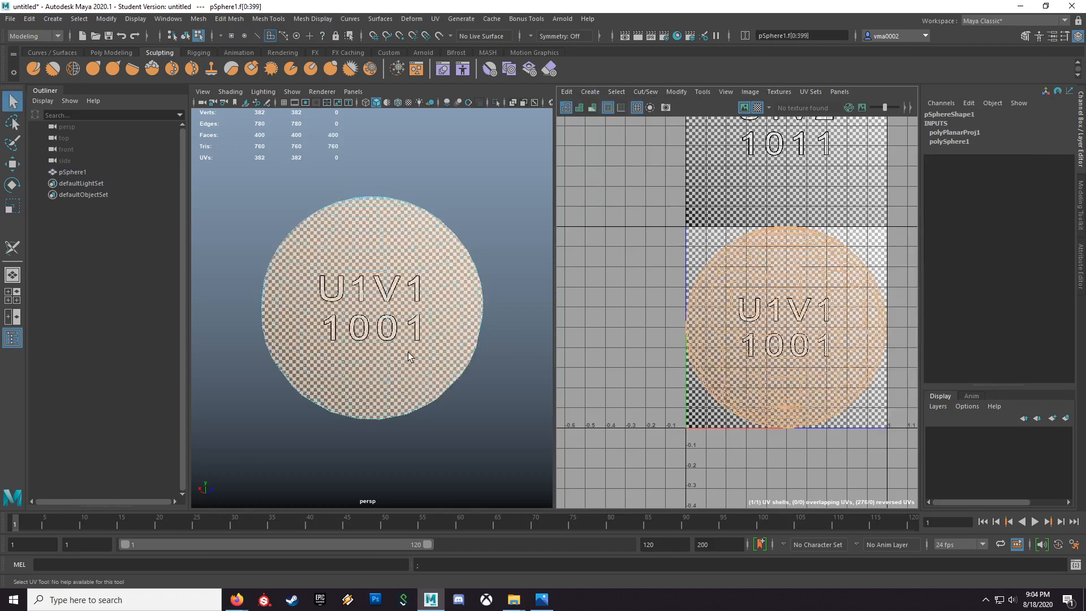
{"action": "key", "text": "F8"}
Step: Cut the sphere's UVs along a horizontal edge loop near its top with the 3D Cut and Sew UV Tool
{"action": "left_click", "coordinate": [436, 19]}
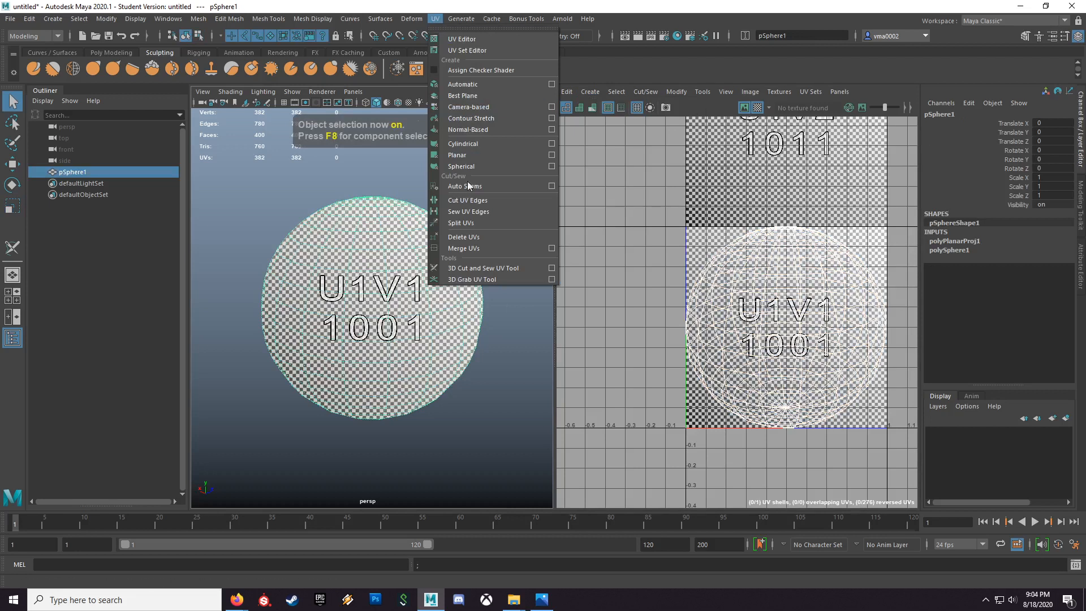
{"action": "left_click", "coordinate": [473, 267]}
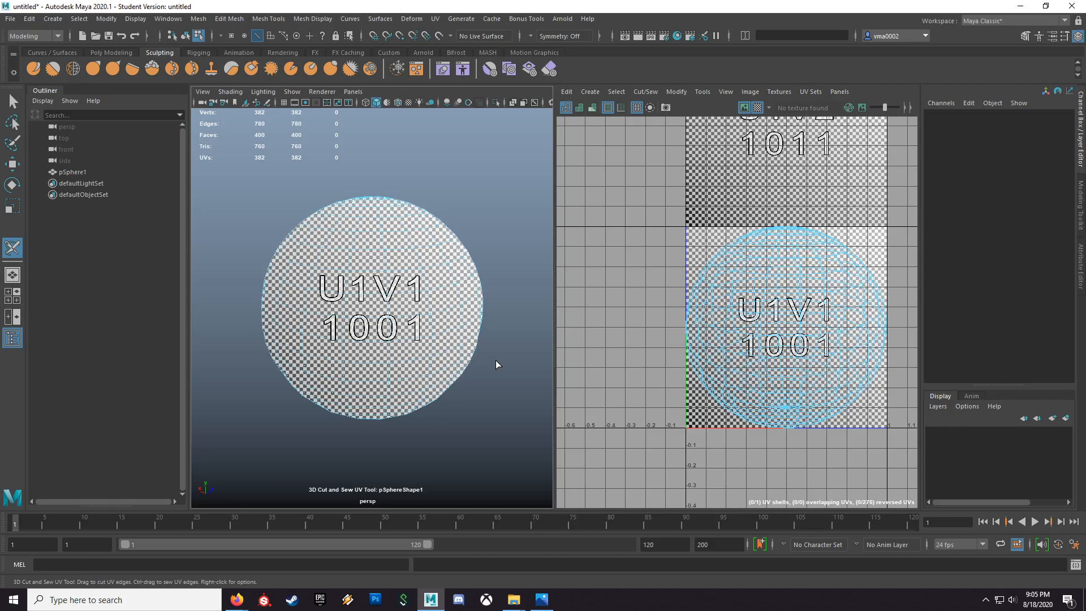
{"action": "mouse_move", "coordinate": [392, 406]}
{"action": "left_mouse_down", "text": "alt"}
{"action": "mouse_move", "coordinate": [449, 402]}
{"action": "mouse_move", "coordinate": [396, 388]}
{"action": "mouse_move", "coordinate": [382, 406]}
{"action": "left_mouse_up", "text": "alt"}
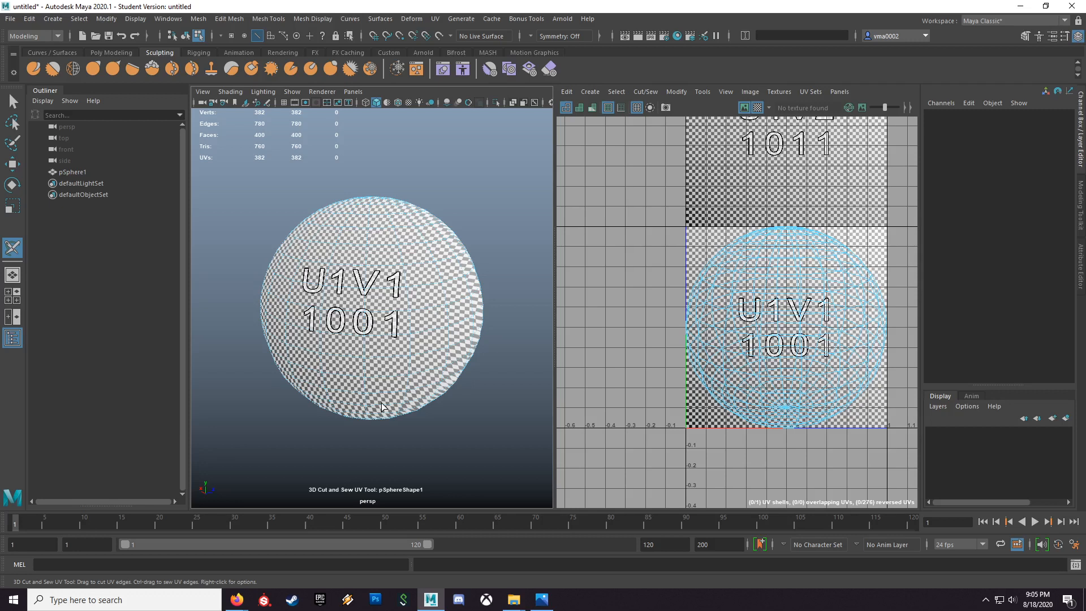
{"action": "left_click_drag", "start_coordinate": [383, 373], "coordinate": [384, 328], "text": "alt"}
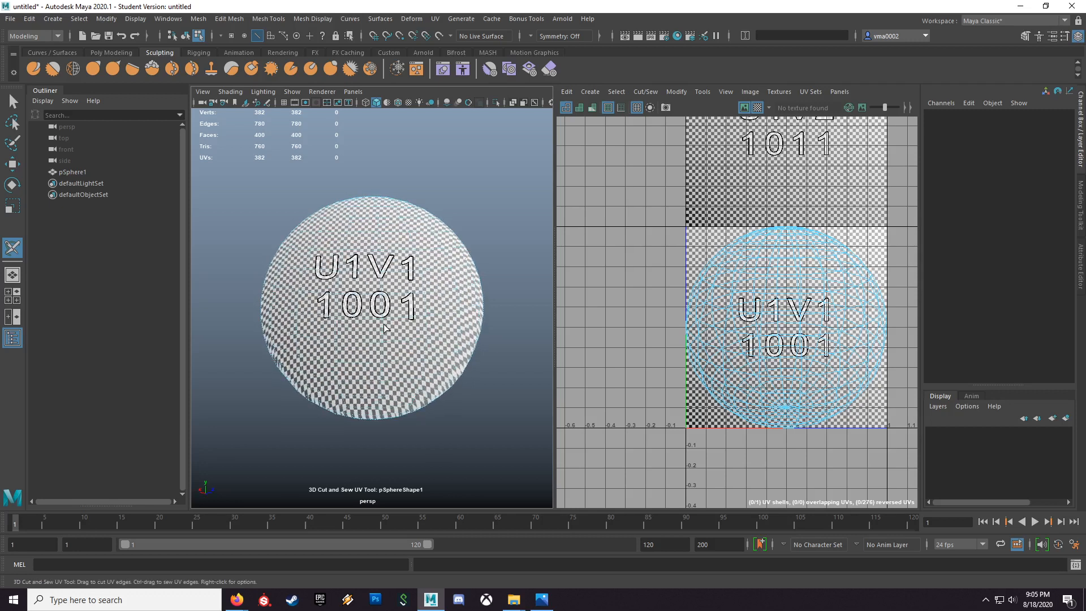
{"action": "left_click_drag", "start_coordinate": [375, 293], "coordinate": [380, 341], "text": "alt"}
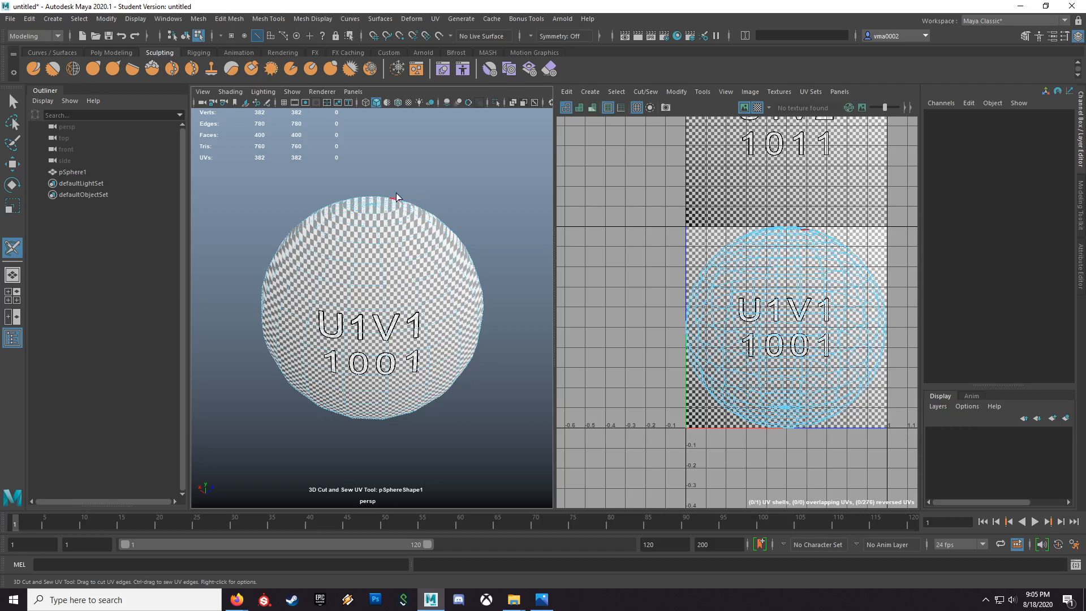
{"action": "left_click_drag", "start_coordinate": [452, 246], "coordinate": [393, 201], "text": "alt"}
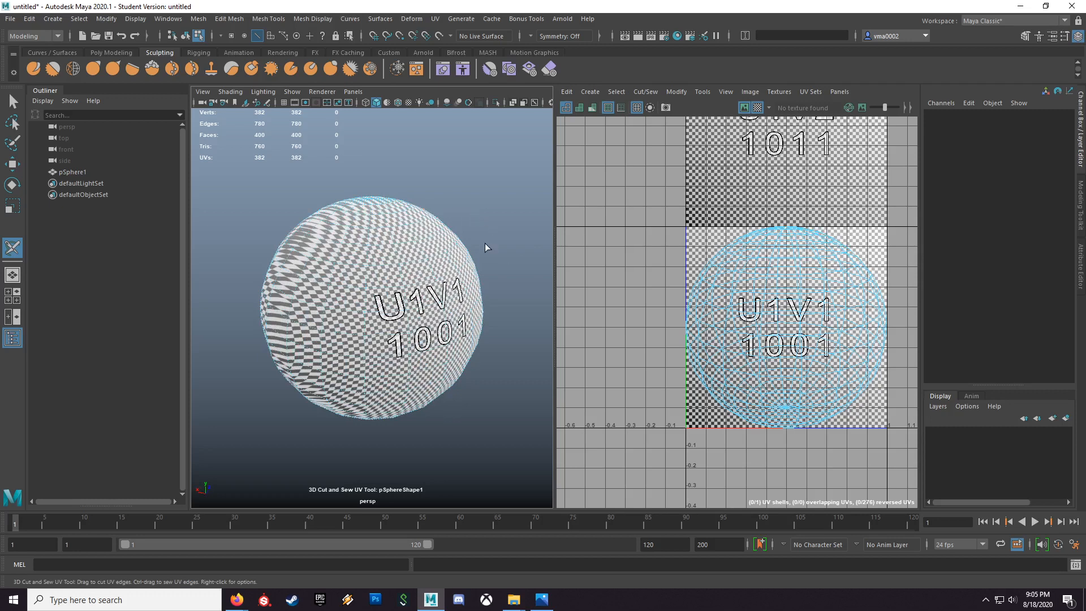
{"action": "left_click_drag", "start_coordinate": [480, 258], "coordinate": [444, 292], "text": "alt"}
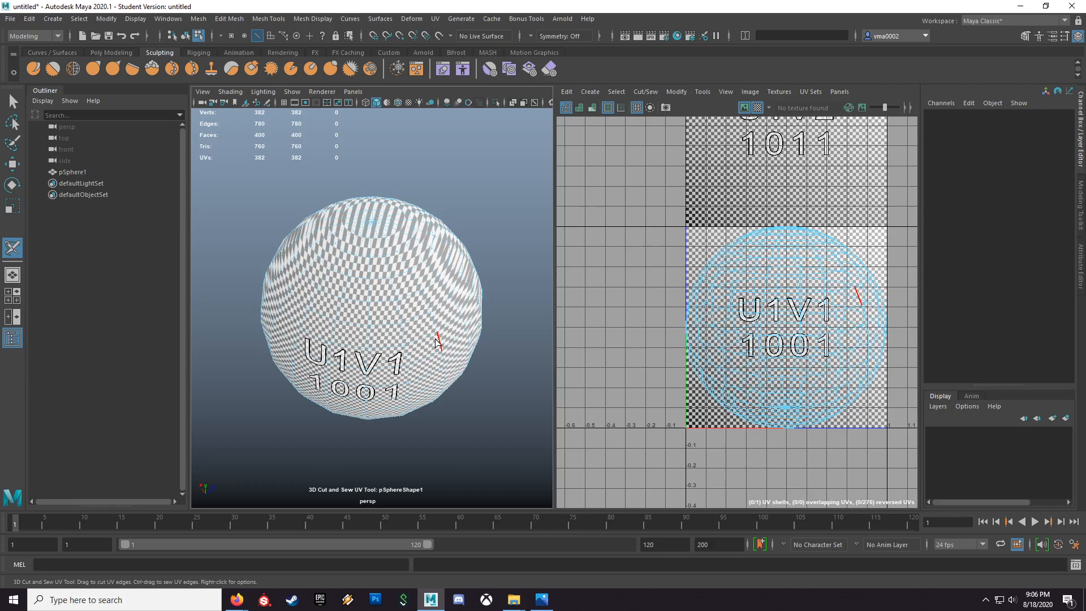
{"action": "left_click_drag", "start_coordinate": [406, 381], "coordinate": [423, 338], "text": "alt"}
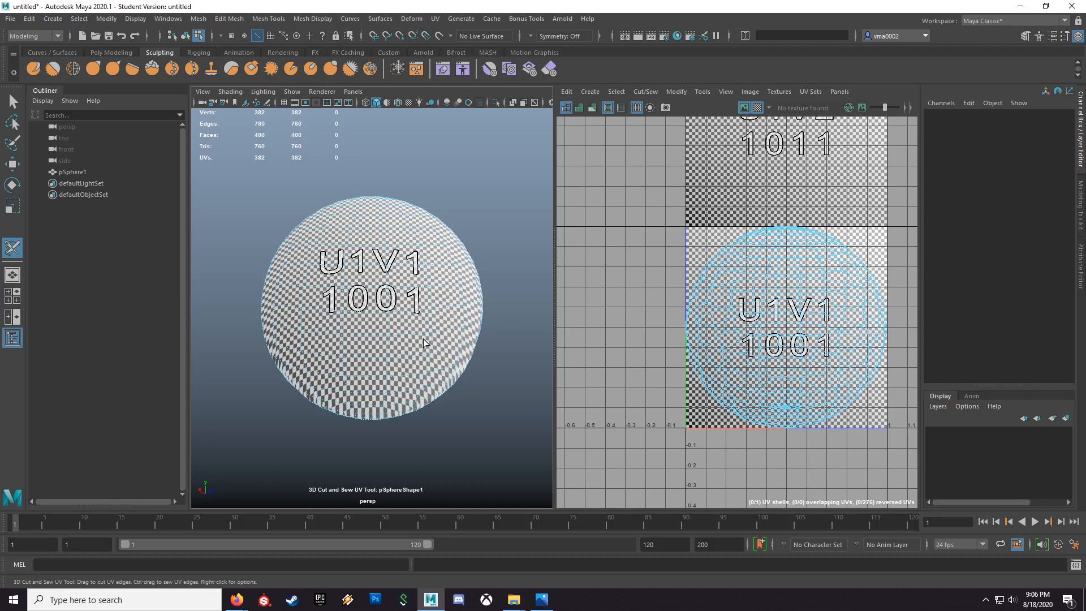
{"action": "scroll", "coordinate": [362, 283], "scroll_direction": "up", "scroll_amount": 3}
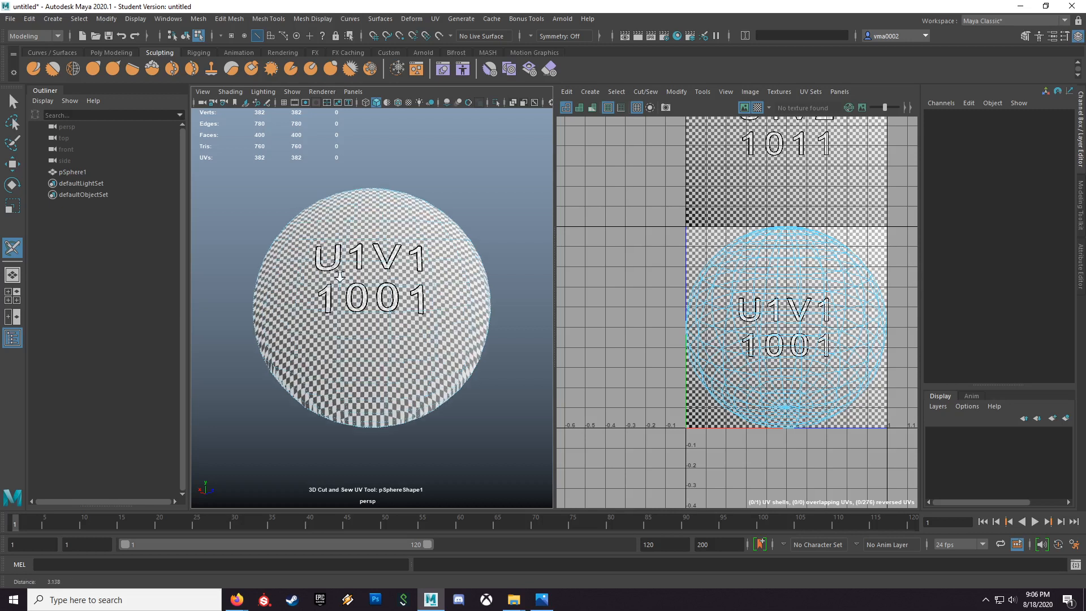
{"action": "left_click_drag", "start_coordinate": [364, 292], "coordinate": [363, 300], "text": "alt"}
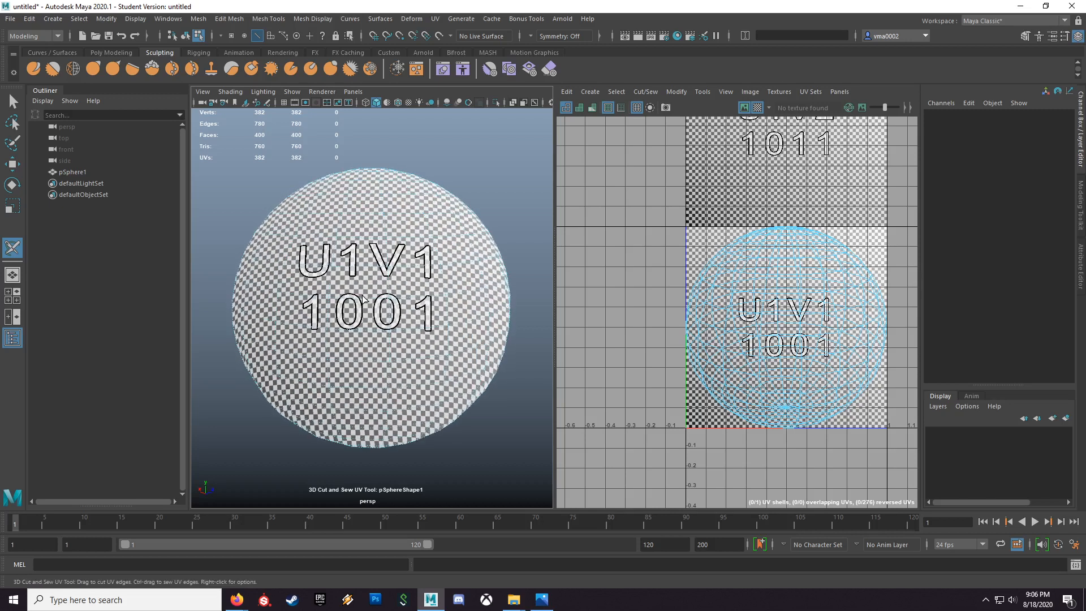
{"action": "left_click", "coordinate": [359, 215]}
{"action": "double_click", "coordinate": [356, 213]}
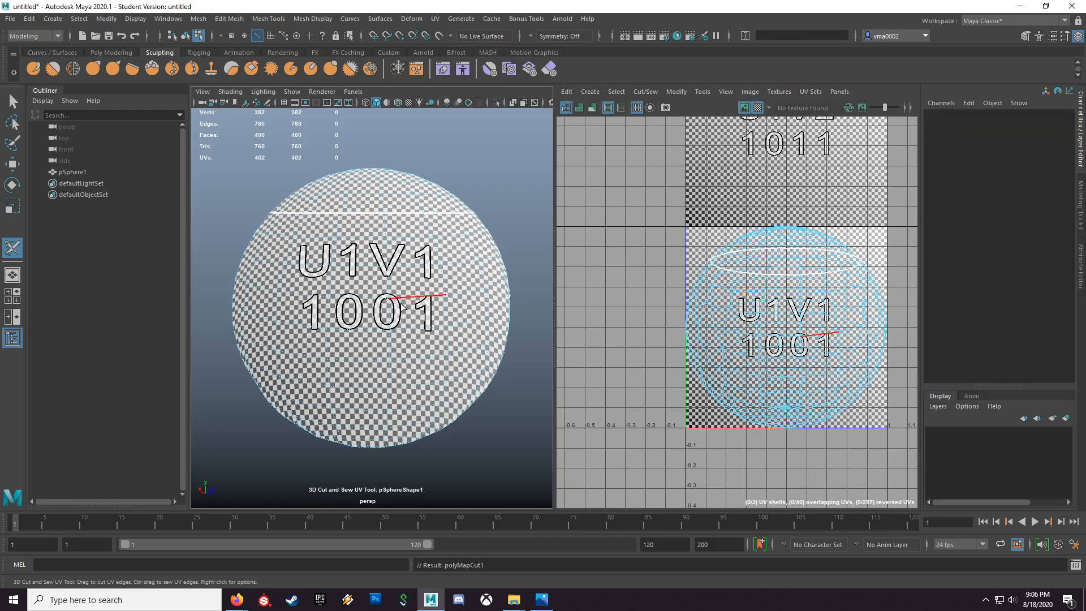
Step: Try horizontal loop cuts on the lower half of the sphere and undo them
{"action": "left_click_drag", "start_coordinate": [400, 340], "coordinate": [385, 316], "text": "alt"}
{"action": "double_click", "coordinate": [378, 318]}
{"action": "scroll", "coordinate": [378, 318], "scroll_direction": "down", "scroll_amount": 5}
{"action": "mouse_move", "coordinate": [378, 317]}
{"action": "left_mouse_down", "text": "alt"}
{"action": "mouse_move", "coordinate": [417, 315]}
{"action": "mouse_move", "coordinate": [380, 308]}
{"action": "left_mouse_up", "text": "alt"}
{"action": "key", "text": "ctrl+z"}
{"action": "double_click", "coordinate": [378, 306]}
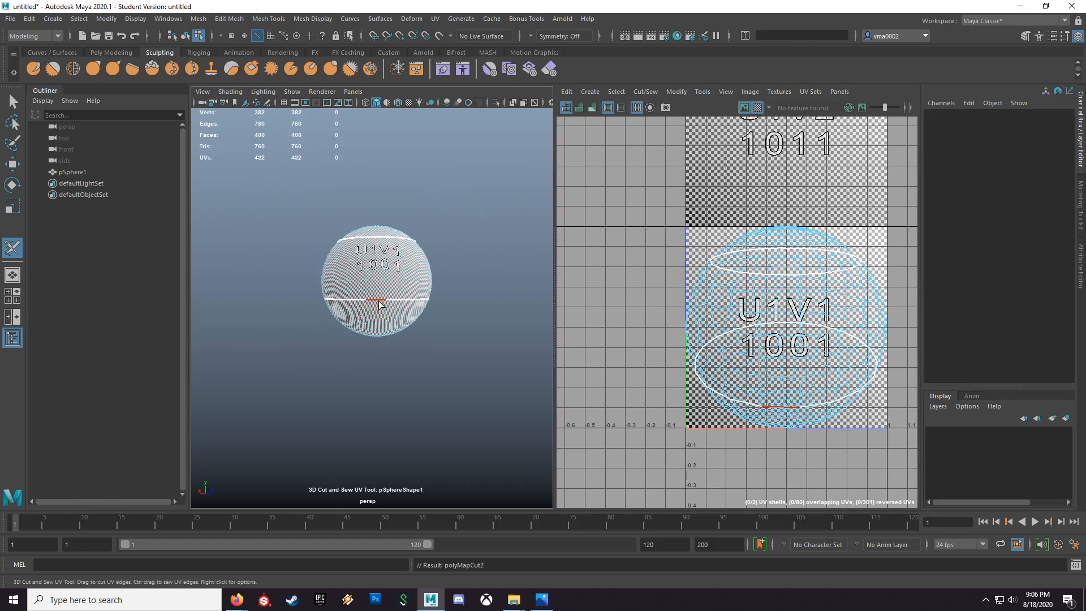
{"action": "key", "text": "ctrl+z"}
Step: Move the upper seam one edge loop down and cut a second horizontal seam loop near the bottom of the sphere
{"action": "mouse_move", "coordinate": [391, 330]}
{"action": "left_mouse_down", "text": "alt"}
{"action": "mouse_move", "coordinate": [403, 336]}
{"action": "mouse_move", "coordinate": [396, 328]}
{"action": "left_mouse_up", "text": "alt"}
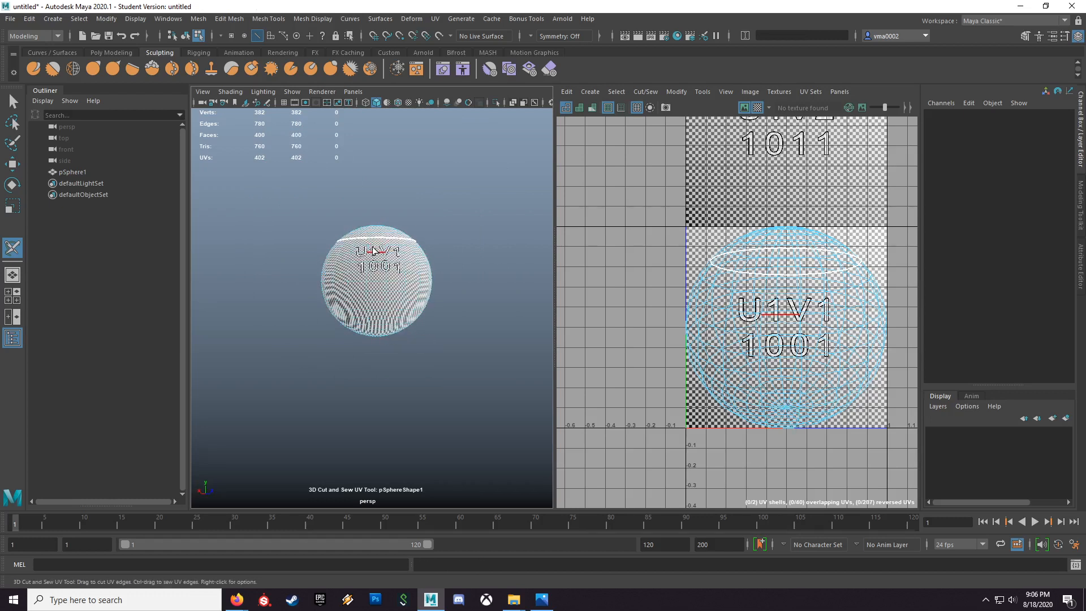
{"action": "double_click", "coordinate": [376, 240]}
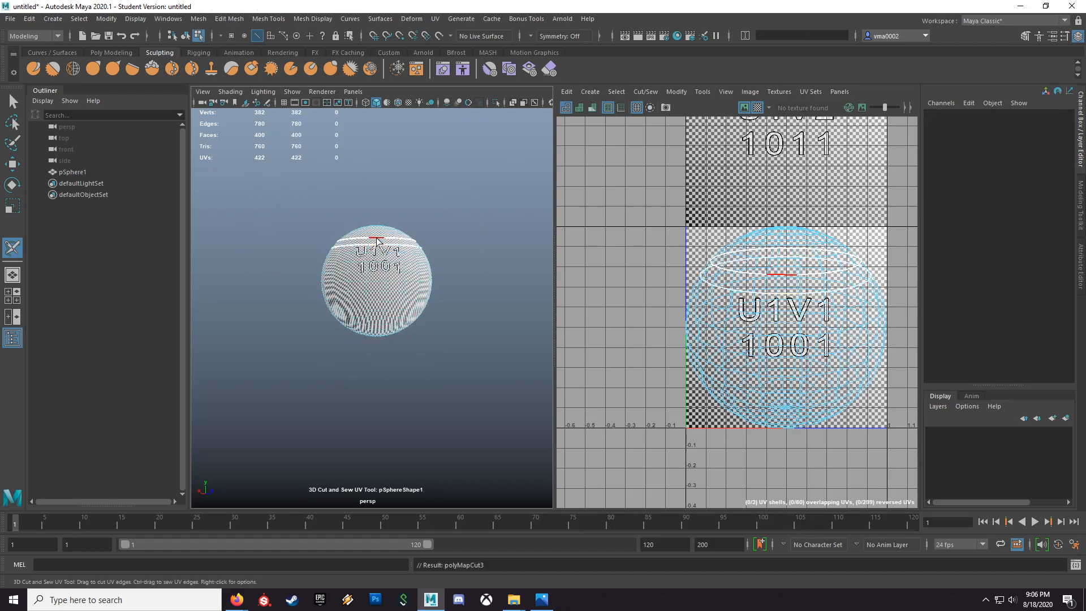
{"action": "double_click", "coordinate": [379, 310]}
{"action": "mouse_move", "coordinate": [437, 361]}
{"action": "left_mouse_down", "text": "alt"}
{"action": "mouse_move", "coordinate": [407, 357]}
{"action": "mouse_move", "coordinate": [426, 358]}
{"action": "left_mouse_up", "text": "alt"}
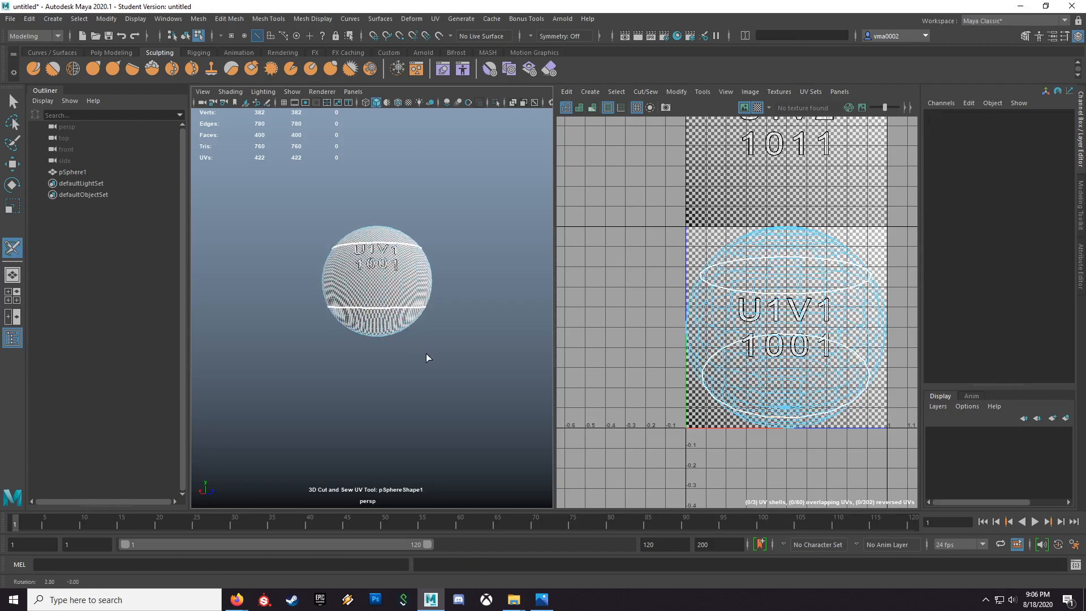
{"action": "left_click", "coordinate": [374, 310], "text": "ctrl"}
{"action": "double_click", "coordinate": [374, 309]}
Step: Examine the seam loop in the top view in wireframe, then return to the shaded perspective view
{"action": "mouse_move", "coordinate": [399, 344]}
{"action": "left_mouse_down", "text": "alt"}
{"action": "mouse_move", "coordinate": [385, 346]}
{"action": "mouse_move", "coordinate": [536, 343]}
{"action": "mouse_move", "coordinate": [409, 358]}
{"action": "mouse_move", "coordinate": [354, 350]}
{"action": "mouse_move", "coordinate": [391, 356]}
{"action": "mouse_move", "coordinate": [398, 373]}
{"action": "mouse_move", "coordinate": [433, 347]}
{"action": "mouse_move", "coordinate": [417, 343]}
{"action": "left_mouse_up", "text": "alt"}
{"action": "key", "text": "space"}
{"action": "mouse_move", "coordinate": [417, 344]}
{"action": "right_mouse_down", "text": "alt"}
{"action": "mouse_move", "coordinate": [538, 365]}
{"action": "mouse_move", "coordinate": [433, 355]}
{"action": "right_mouse_up", "text": "alt"}
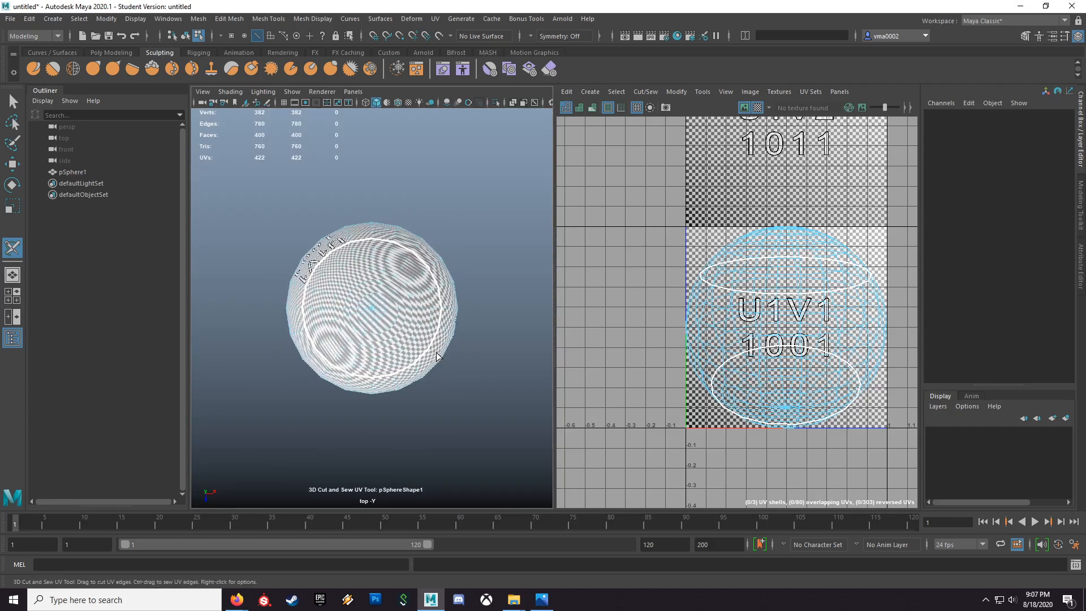
{"action": "key", "text": "4"}
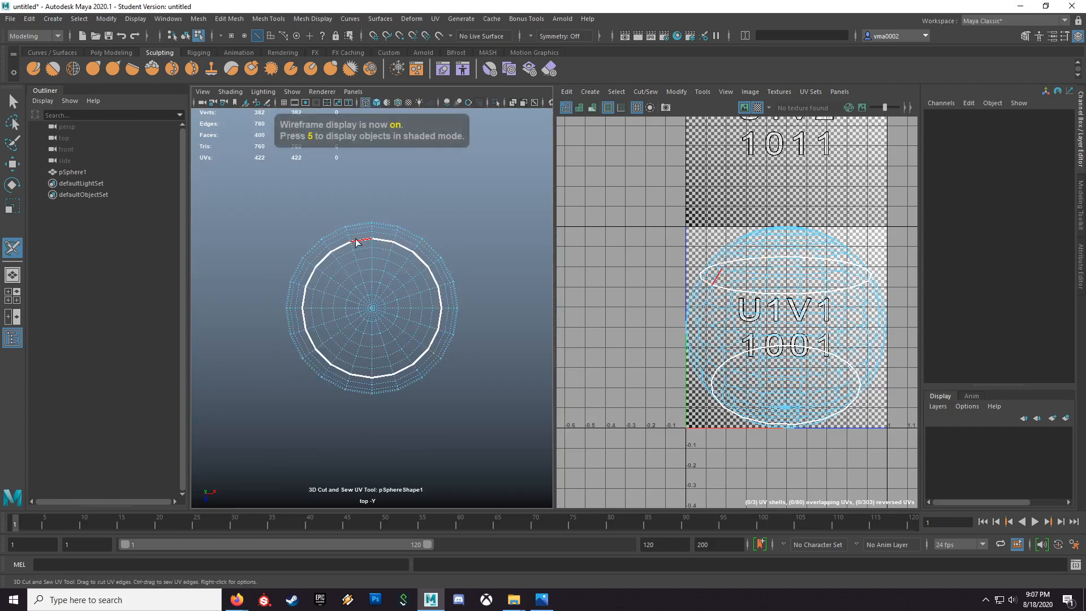
{"action": "key", "text": "space"}
{"action": "left_click_drag", "start_coordinate": [372, 379], "coordinate": [390, 346]}
{"action": "key", "text": "5"}
{"action": "right_click_drag", "start_coordinate": [392, 337], "coordinate": [419, 344], "text": "alt"}
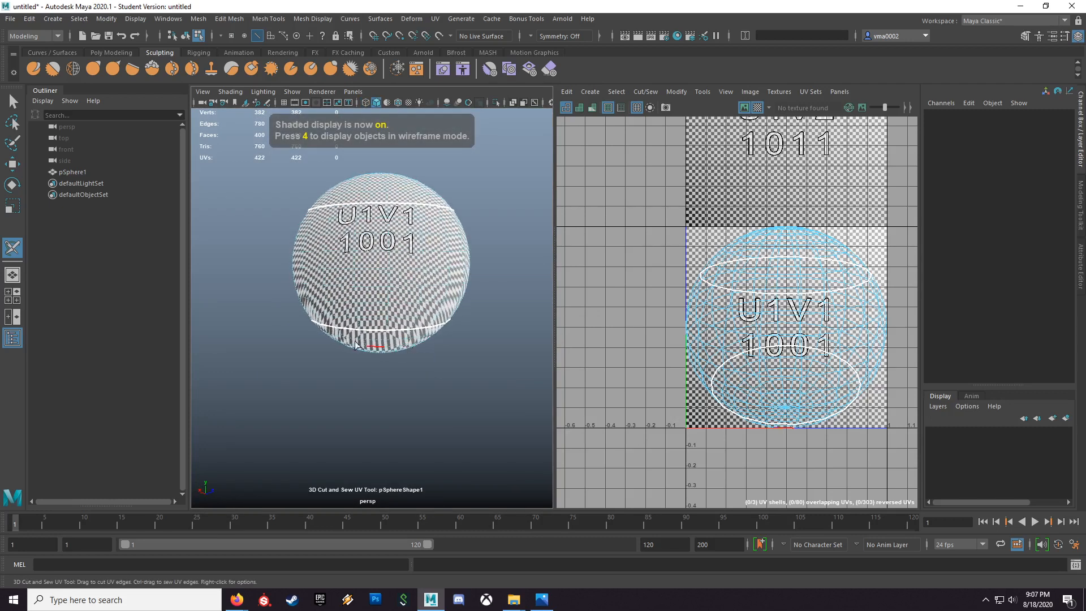
Step: Switch to the four-view layout, view the sphere in an enlarged perspective view, and restore the Persp/UV Editor layout
{"action": "key", "text": "space"}
{"action": "left_click", "coordinate": [402, 316]}
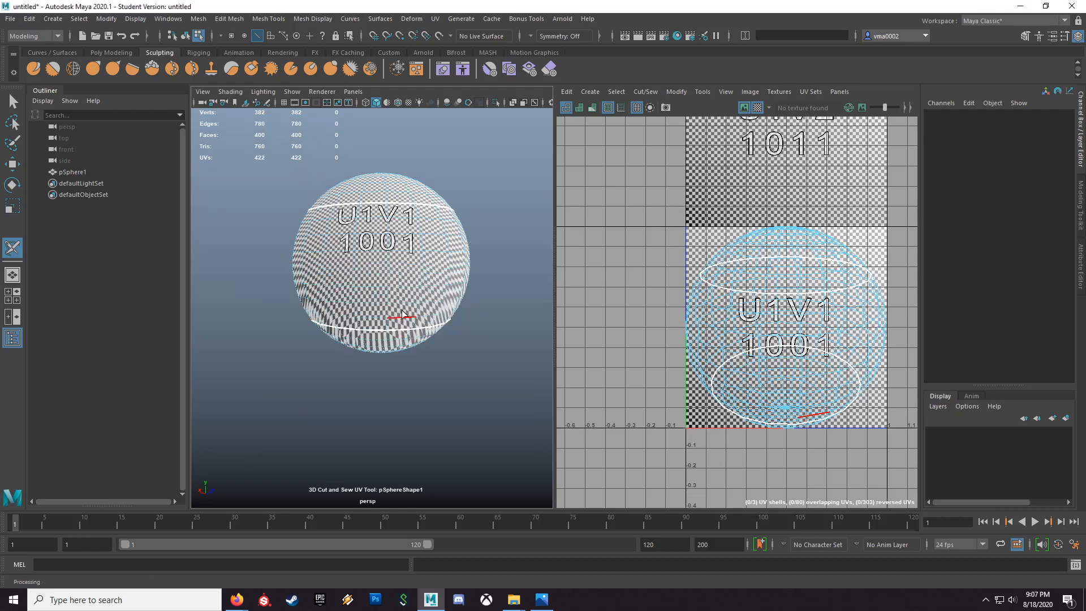
{"action": "key", "text": "space"}
{"action": "key", "text": "space"}
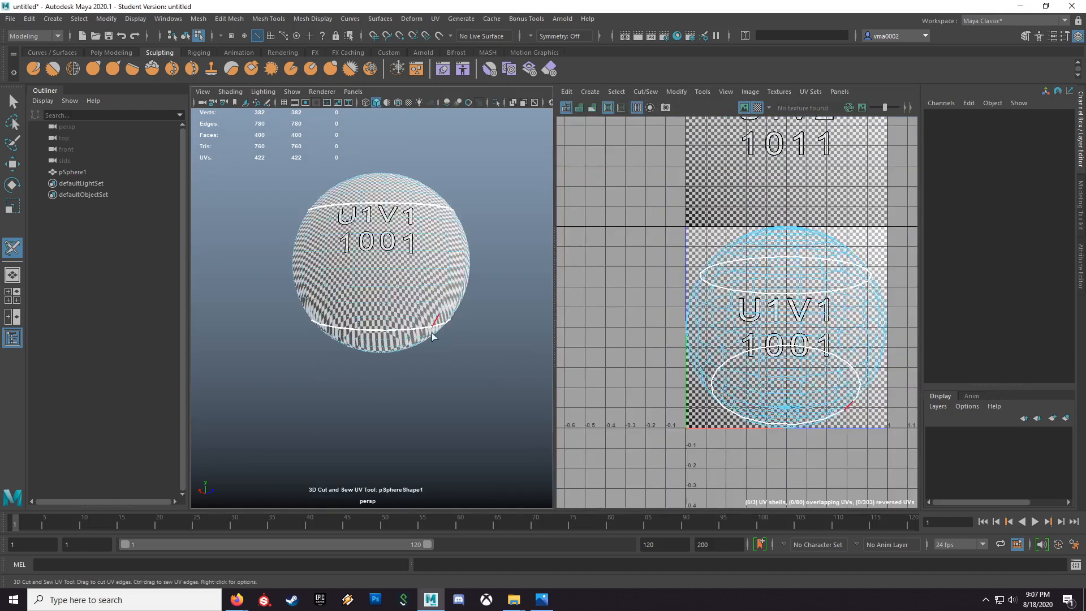
{"action": "left_click", "coordinate": [7, 296]}
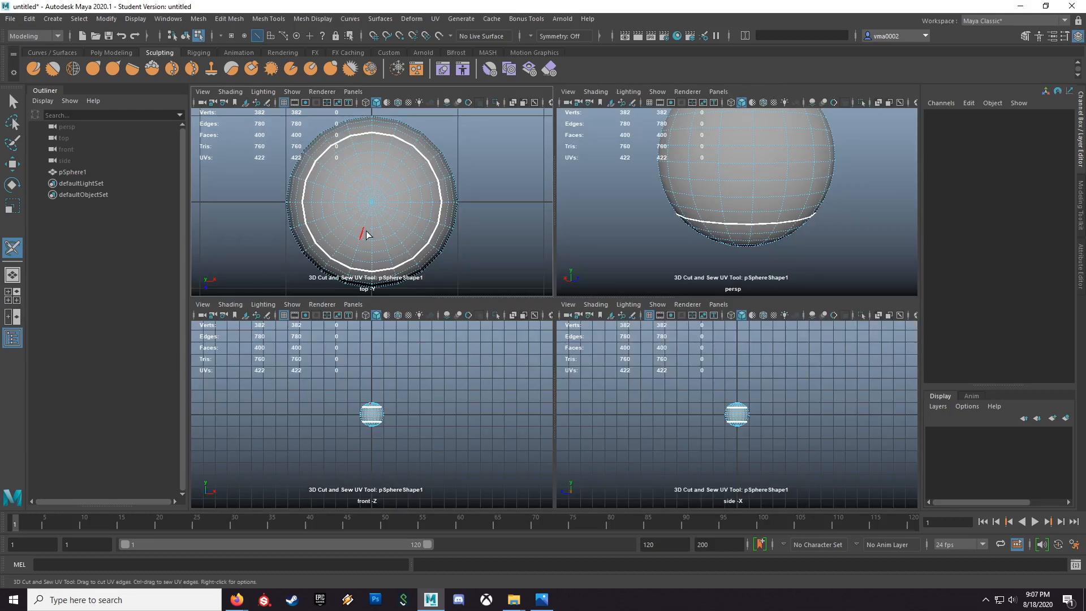
{"action": "key", "text": "space"}
{"action": "key", "text": "space"}
{"action": "key", "text": "space"}
{"action": "middle_click_drag", "start_coordinate": [613, 297], "coordinate": [600, 363], "text": "alt"}
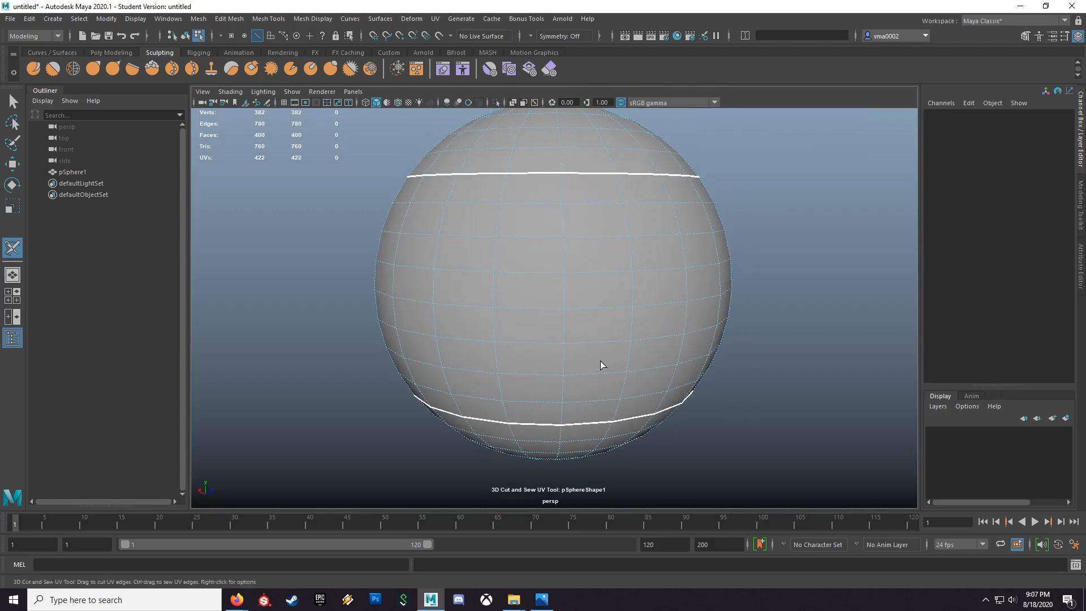
{"action": "right_click_drag", "start_coordinate": [599, 363], "coordinate": [525, 347], "text": "alt"}
{"action": "left_click_drag", "start_coordinate": [525, 346], "coordinate": [528, 368], "text": "alt"}
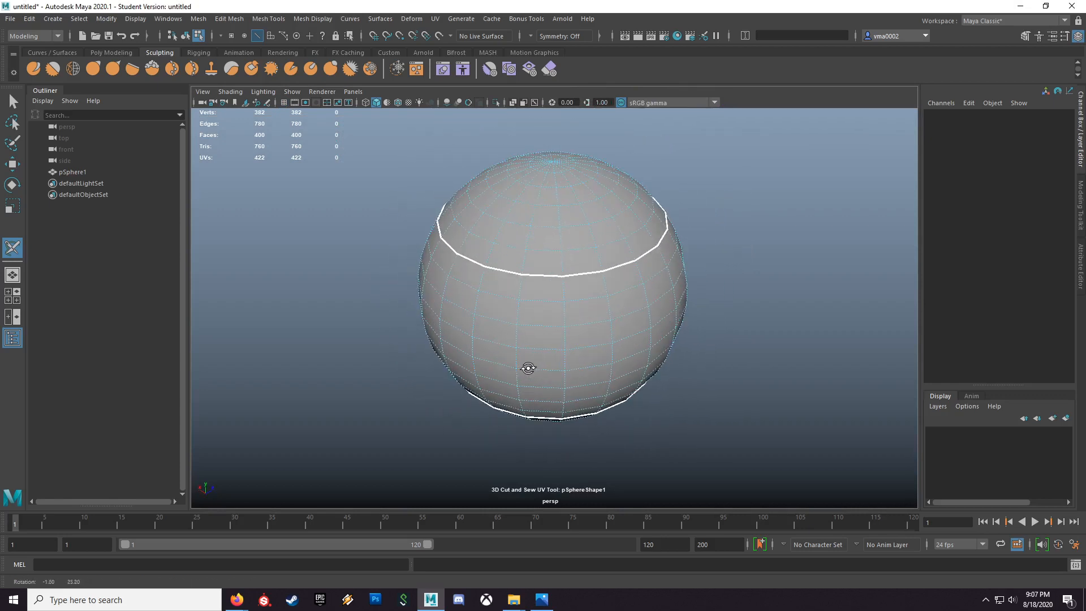
{"action": "left_click", "coordinate": [353, 92]}
{"action": "mouse_move", "coordinate": [403, 185]}
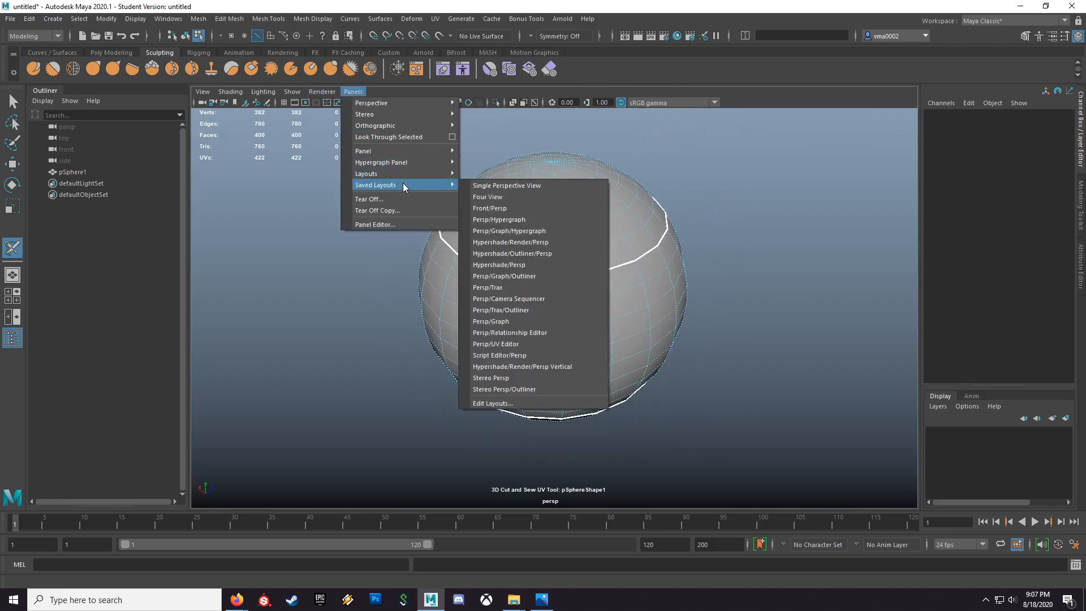
{"action": "left_click", "coordinate": [527, 341]}
Step: Cut a vertical seam along the side of the sphere connecting the upper and lower seam loops
{"action": "right_click_drag", "start_coordinate": [378, 341], "coordinate": [423, 352], "text": "alt"}
{"action": "left_click_drag", "start_coordinate": [453, 366], "coordinate": [267, 271], "text": "alt"}
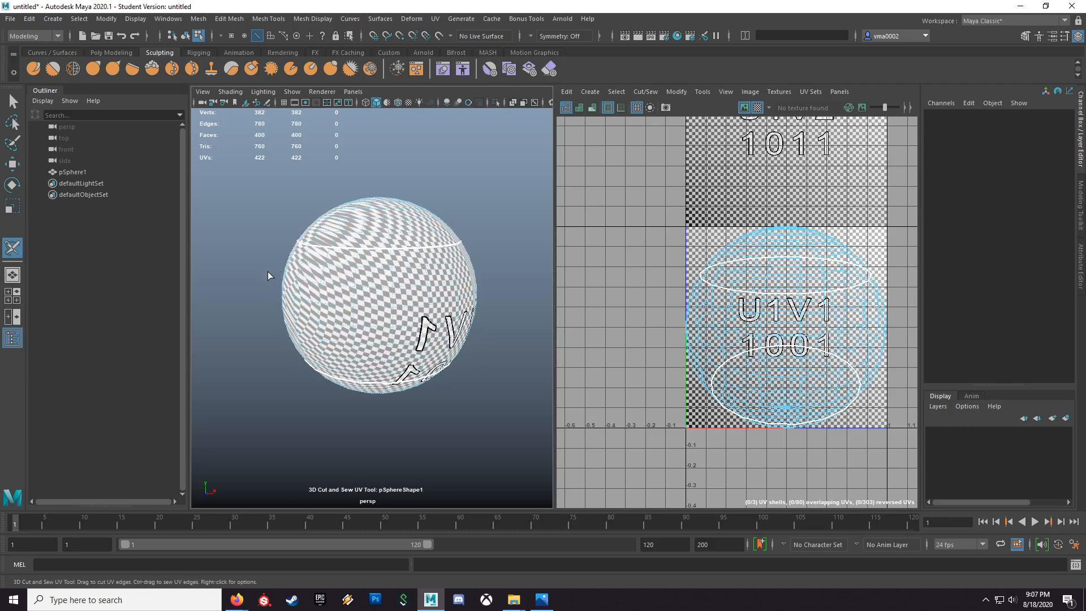
{"action": "left_click_drag", "start_coordinate": [469, 306], "coordinate": [278, 294], "text": "alt"}
{"action": "left_click_drag", "start_coordinate": [438, 318], "coordinate": [257, 325], "text": "alt"}
{"action": "left_click_drag", "start_coordinate": [406, 323], "coordinate": [437, 322], "text": "alt"}
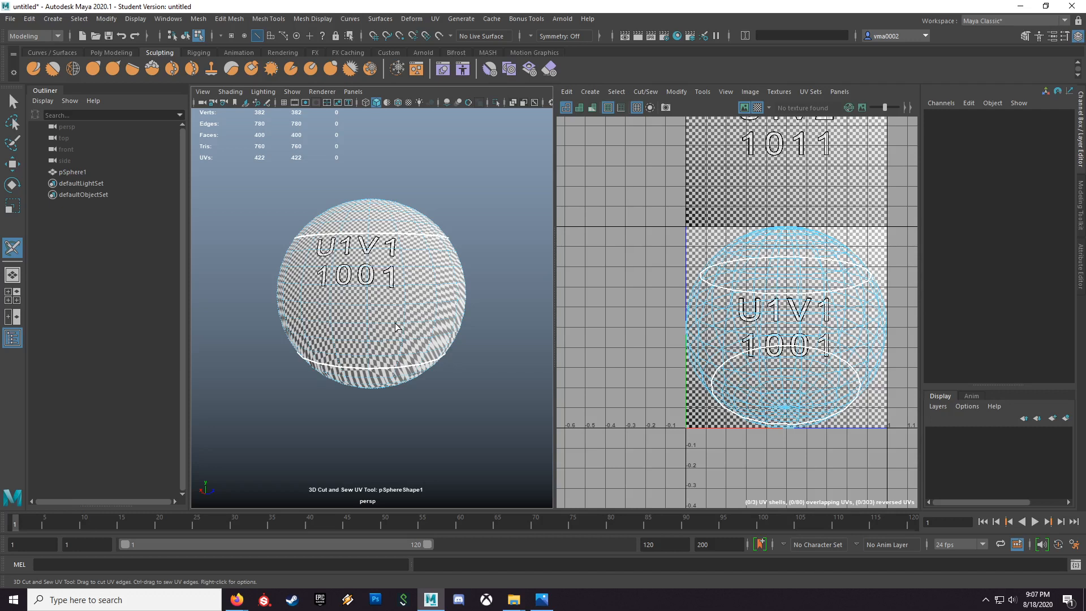
{"action": "left_click_drag", "start_coordinate": [396, 324], "coordinate": [475, 359], "text": "alt"}
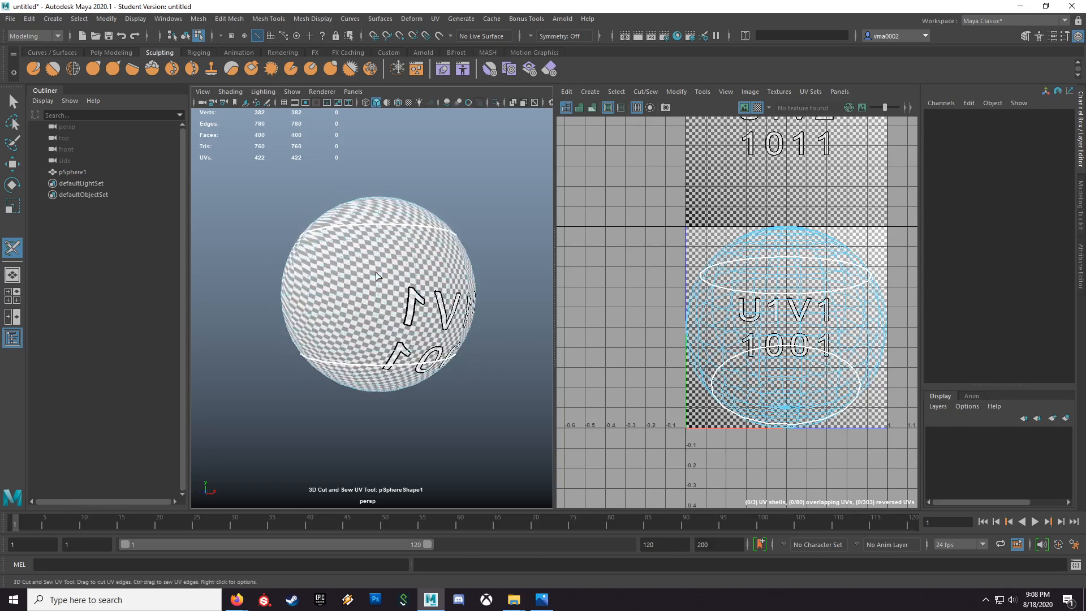
{"action": "left_click_drag", "start_coordinate": [293, 489], "coordinate": [252, 500], "text": "alt"}
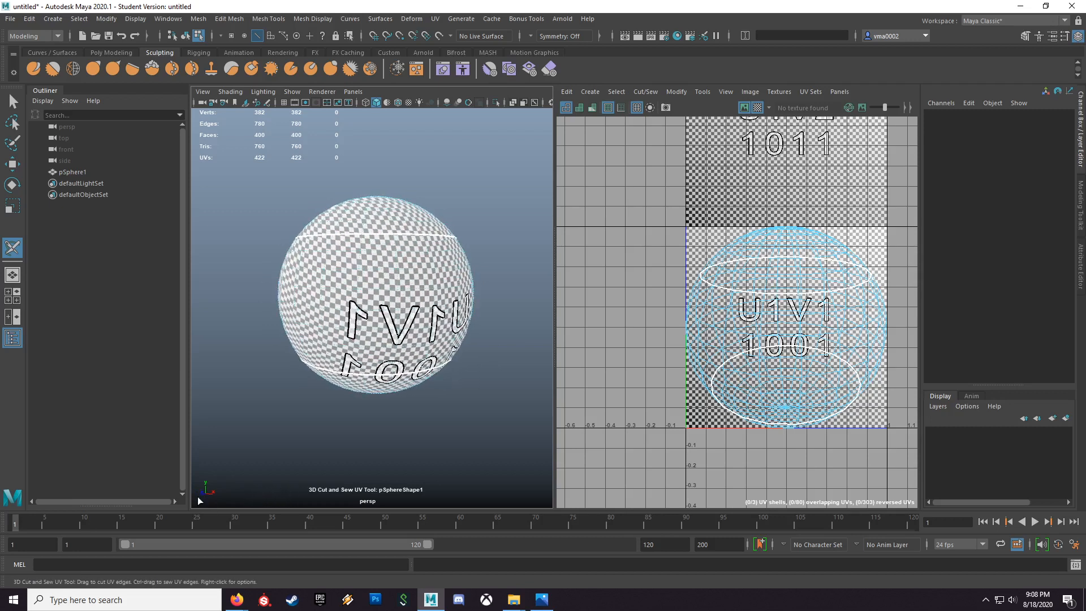
{"action": "left_click_drag", "start_coordinate": [346, 446], "coordinate": [394, 434], "text": "alt"}
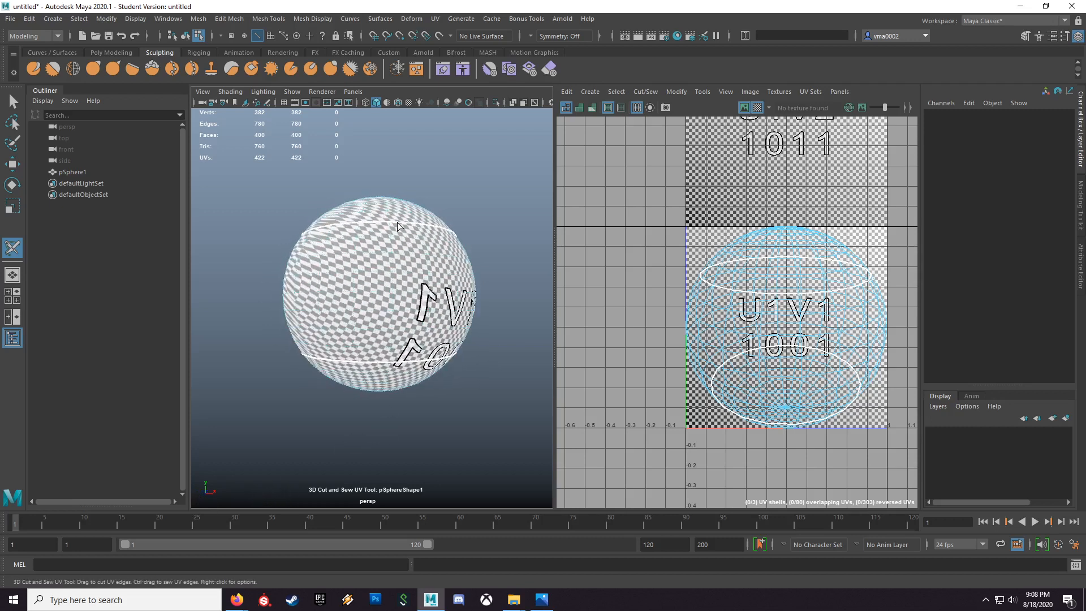
{"action": "left_click_drag", "start_coordinate": [457, 338], "coordinate": [440, 306], "text": "alt"}
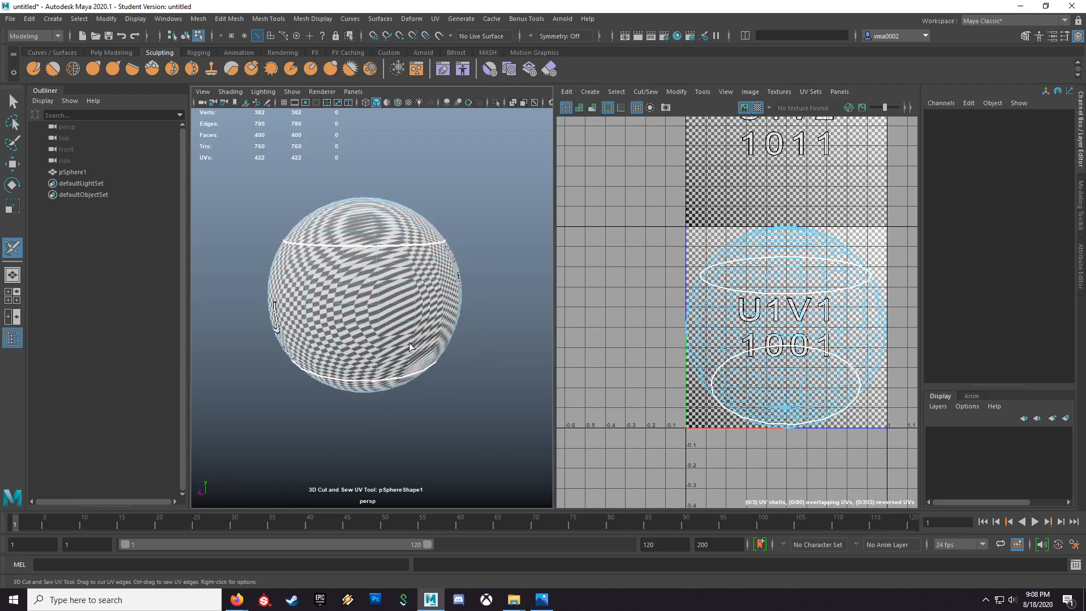
{"action": "double_click", "coordinate": [445, 305]}
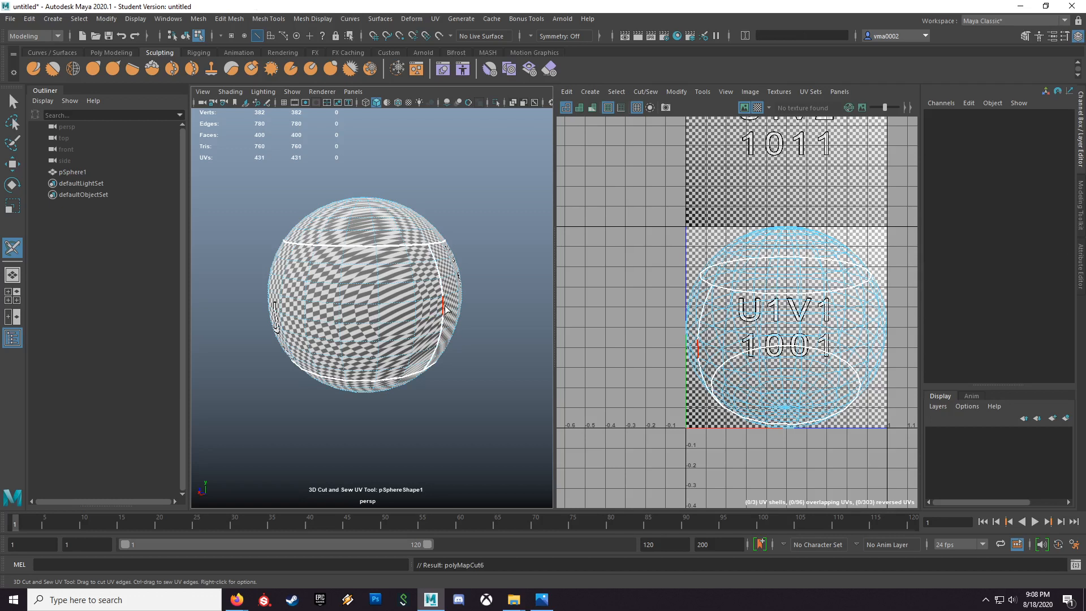
{"action": "left_click_drag", "start_coordinate": [487, 406], "coordinate": [470, 383], "text": "alt"}
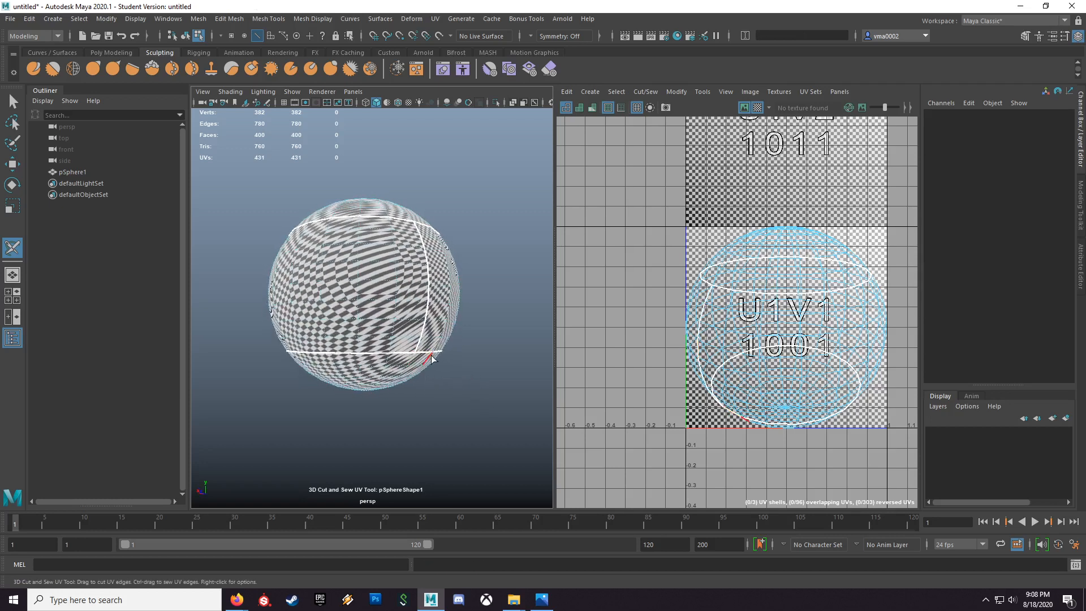
Step: Exit the cutting tool, select the whole sphere in object mode, and unfold its UVs along the cut seams
{"action": "left_click_drag", "start_coordinate": [432, 272], "coordinate": [421, 306], "text": "alt"}
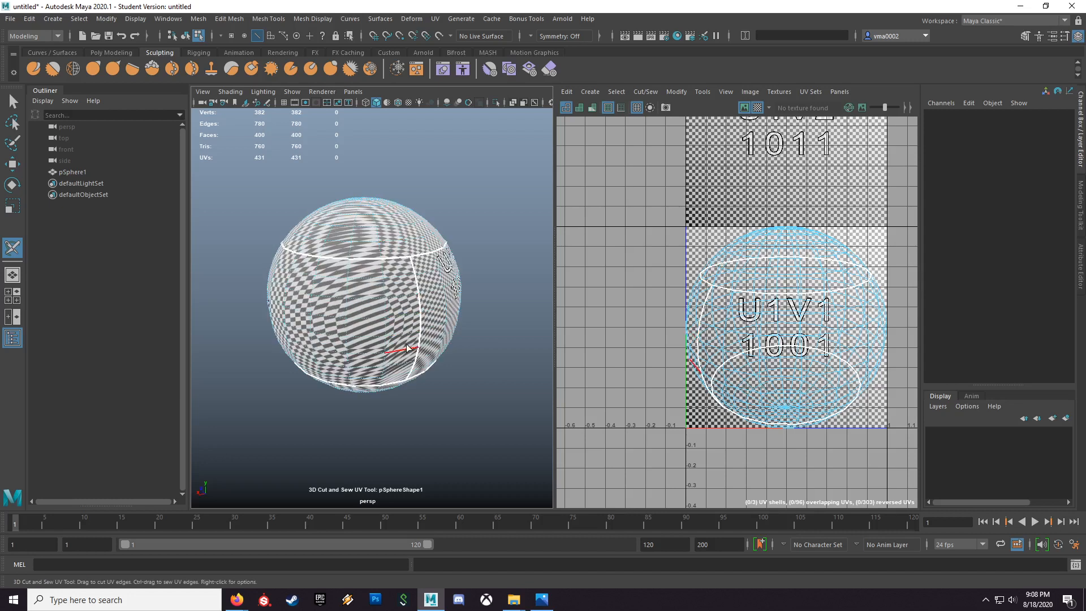
{"action": "left_click_drag", "start_coordinate": [369, 381], "coordinate": [497, 360], "text": "alt"}
{"action": "left_click_drag", "start_coordinate": [330, 299], "coordinate": [368, 325], "text": "alt"}
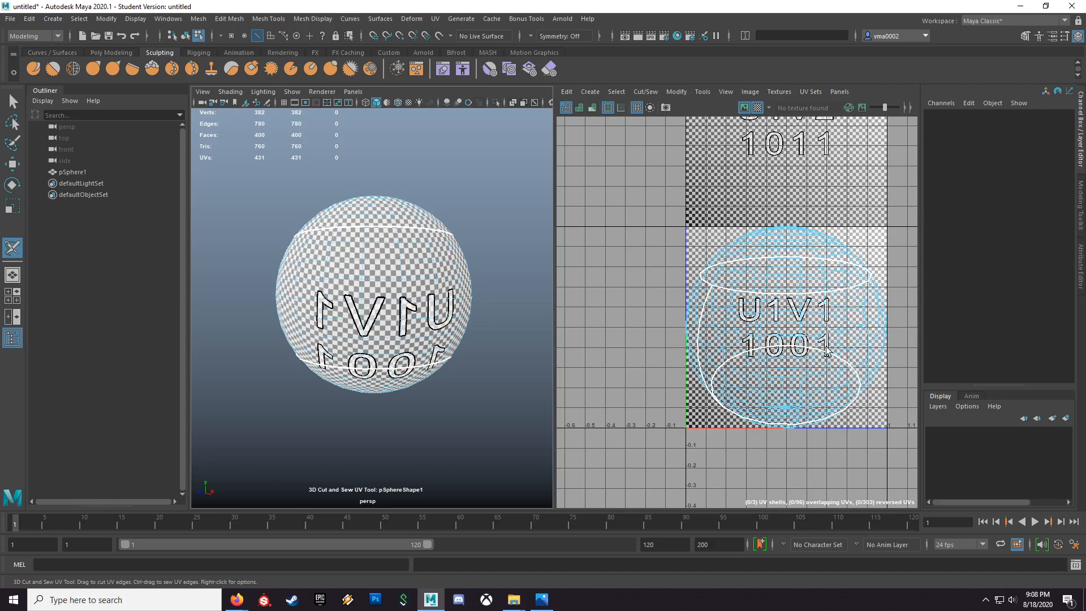
{"action": "left_click", "coordinate": [768, 334]}
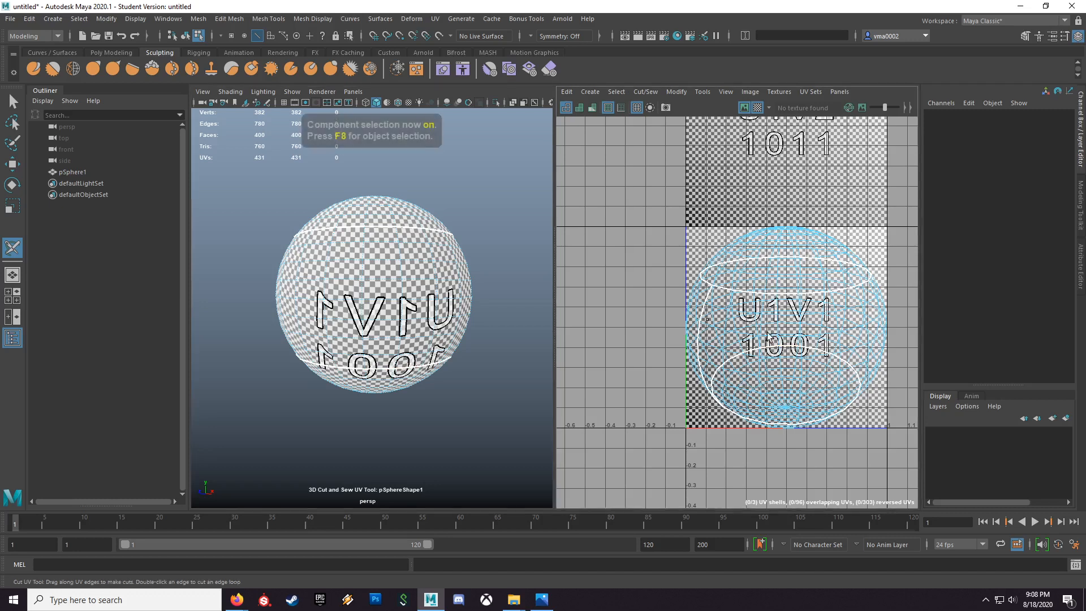
{"action": "key", "text": "q"}
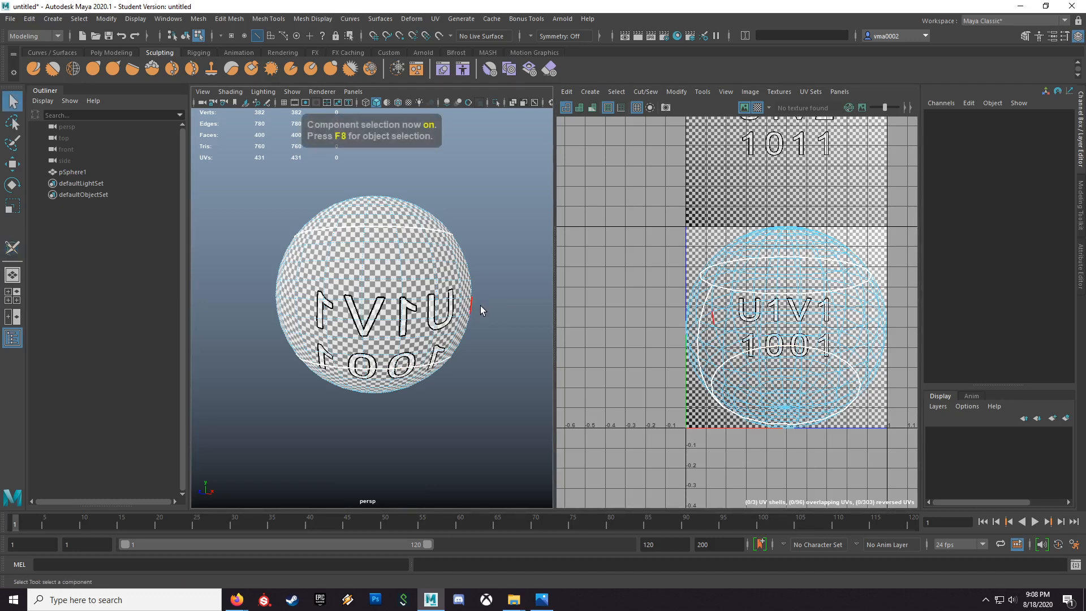
{"action": "key", "text": "F8"}
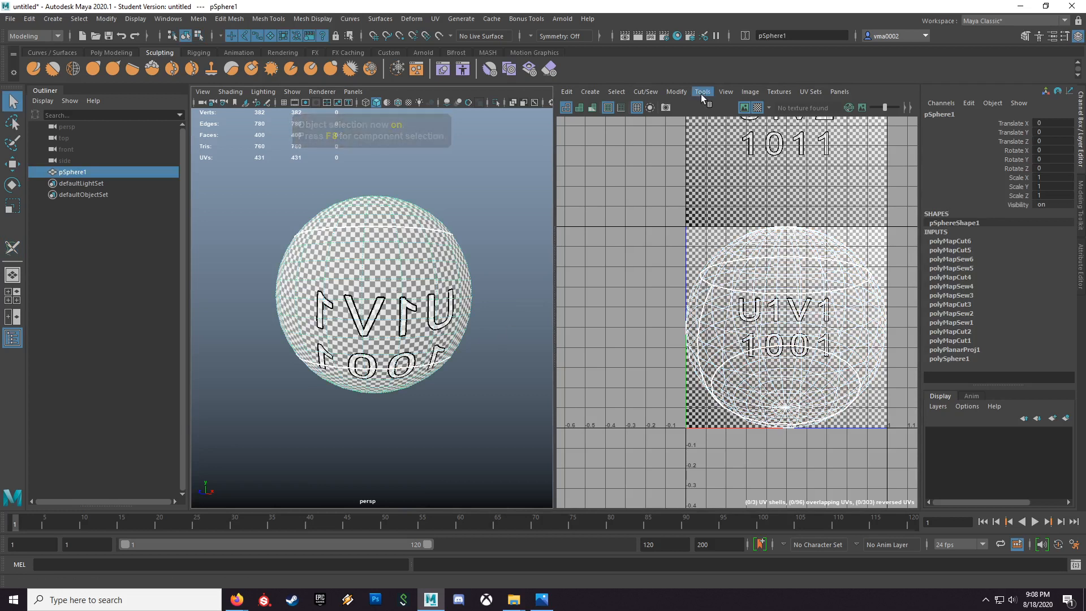
{"action": "left_click", "coordinate": [678, 92]}
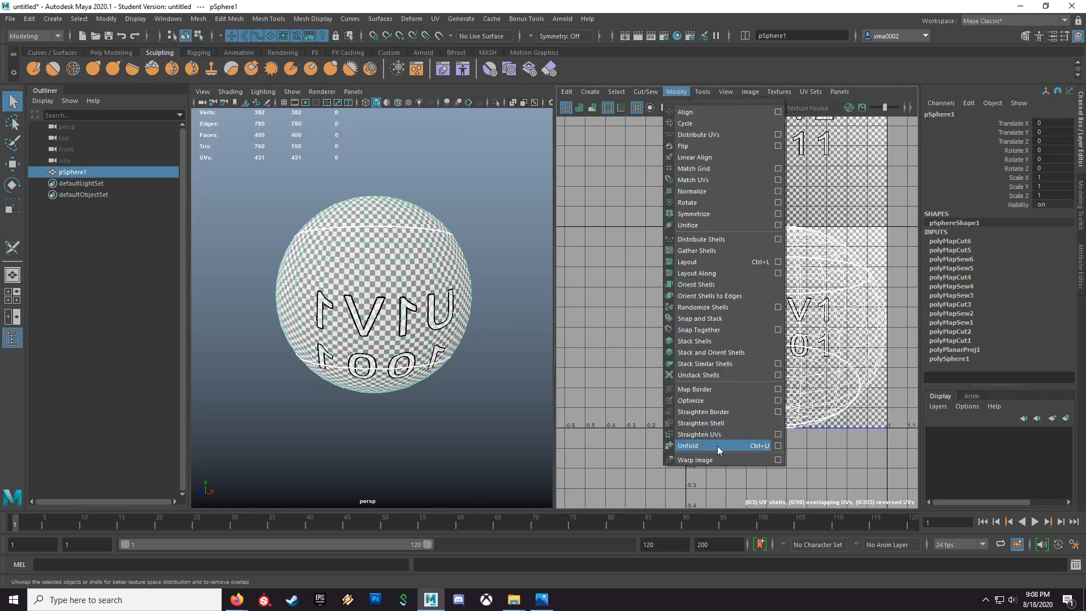
{"action": "left_click", "coordinate": [695, 446]}
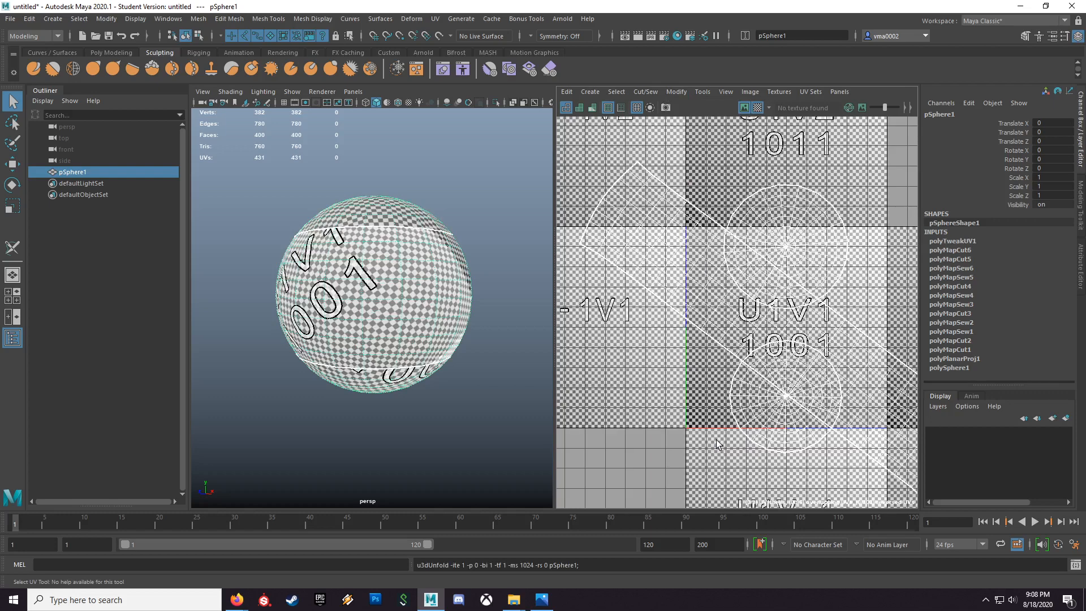
Step: Examine the unfolded UV shells and the checker pattern around the sphere, especially across the seams
{"action": "right_click_drag", "start_coordinate": [798, 324], "coordinate": [696, 311], "text": "alt"}
{"action": "right_click_drag", "start_coordinate": [729, 343], "coordinate": [736, 344], "text": "alt"}
{"action": "left_click_drag", "start_coordinate": [397, 332], "coordinate": [469, 340], "text": "alt"}
{"action": "right_click_drag", "start_coordinate": [441, 343], "coordinate": [497, 354], "text": "alt"}
{"action": "left_click_drag", "start_coordinate": [498, 354], "coordinate": [481, 402], "text": "alt"}
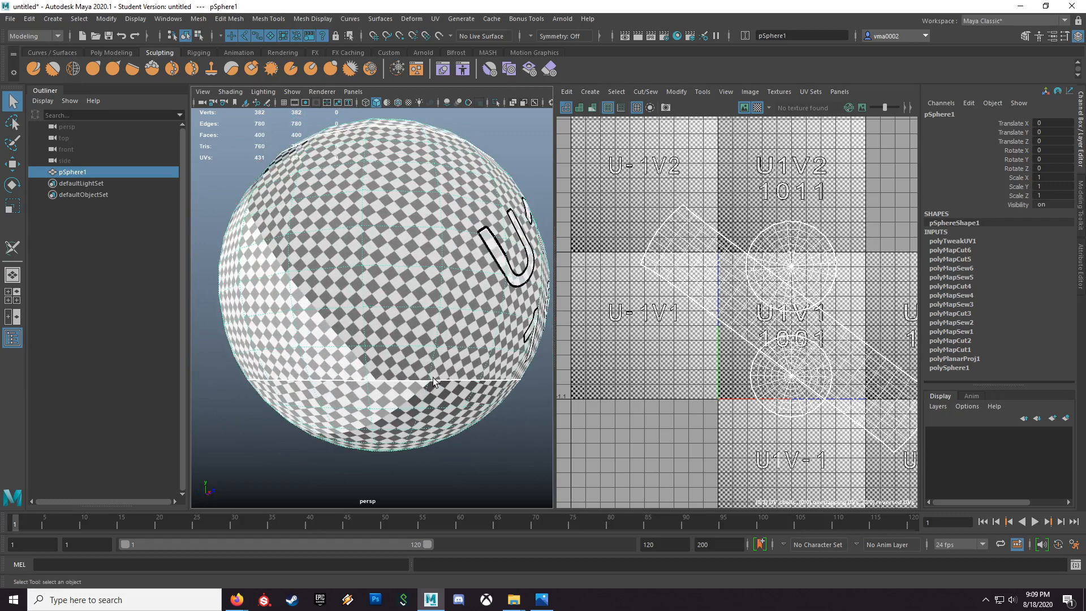
{"action": "left_click_drag", "start_coordinate": [433, 376], "coordinate": [372, 393], "text": "alt"}
{"action": "scroll", "coordinate": [372, 393], "scroll_direction": "down", "scroll_amount": 3}
{"action": "right_click_drag", "start_coordinate": [423, 267], "coordinate": [425, 290]}
{"action": "left_click", "coordinate": [427, 274]}
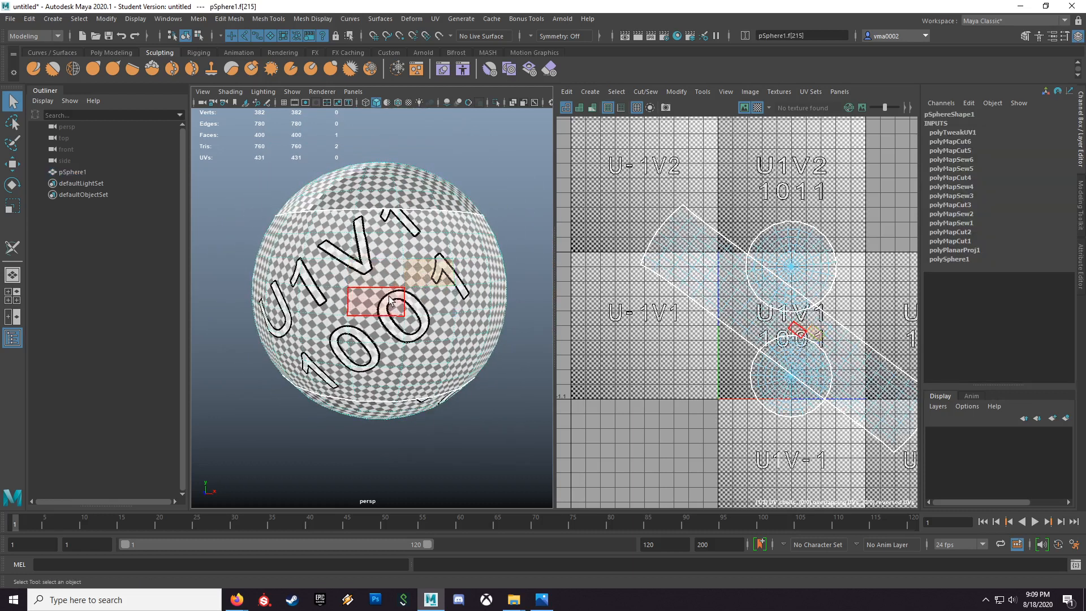
{"action": "left_click_drag", "start_coordinate": [421, 334], "coordinate": [412, 337], "text": "alt"}
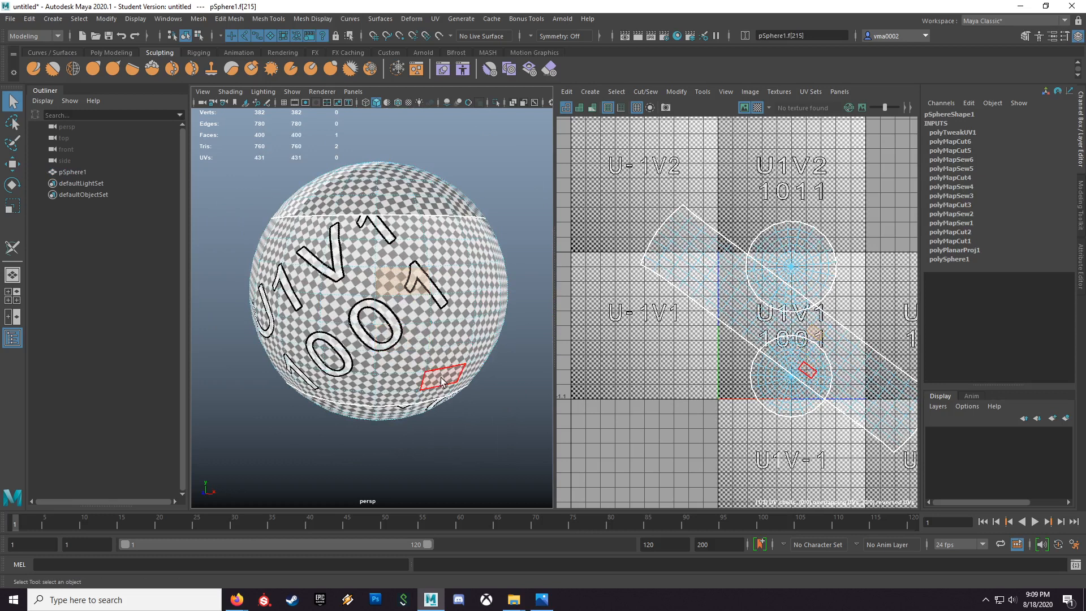
{"action": "key", "text": "F8"}
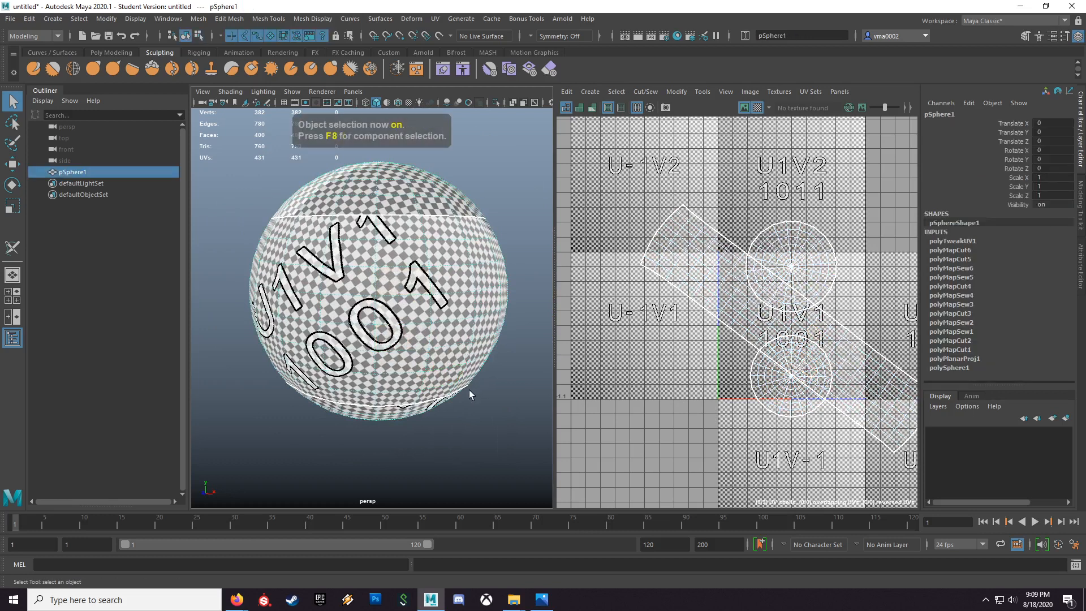
{"action": "left_click_drag", "start_coordinate": [373, 334], "coordinate": [405, 371], "text": "alt"}
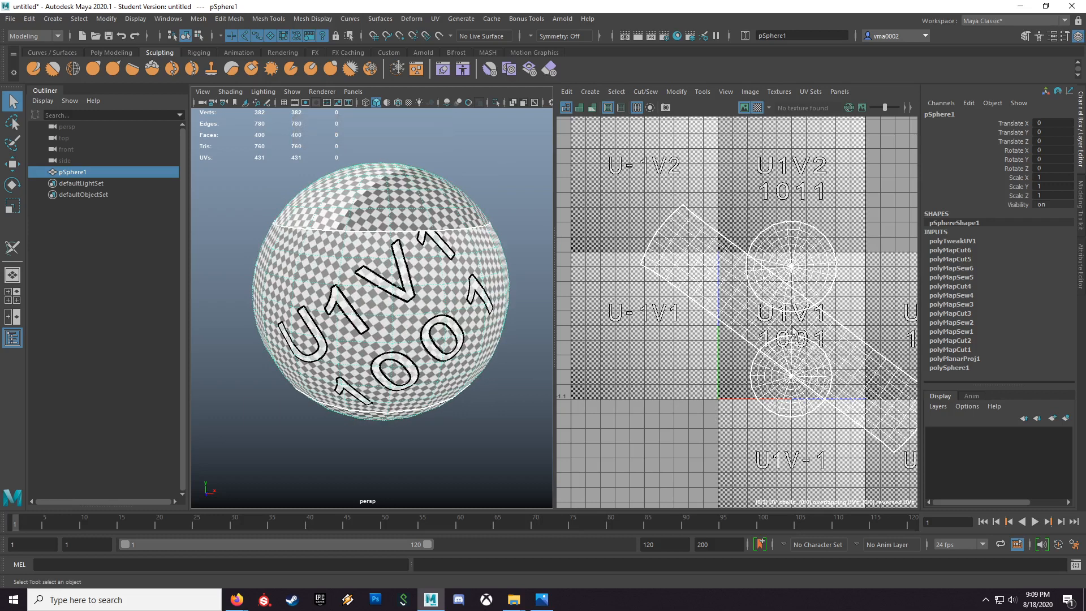
Step: Lay out the sphere's UV shells inside the U1V1 tile and inspect the checker pattern on the model
{"action": "scroll", "coordinate": [449, 296], "scroll_direction": "down", "scroll_amount": 3}
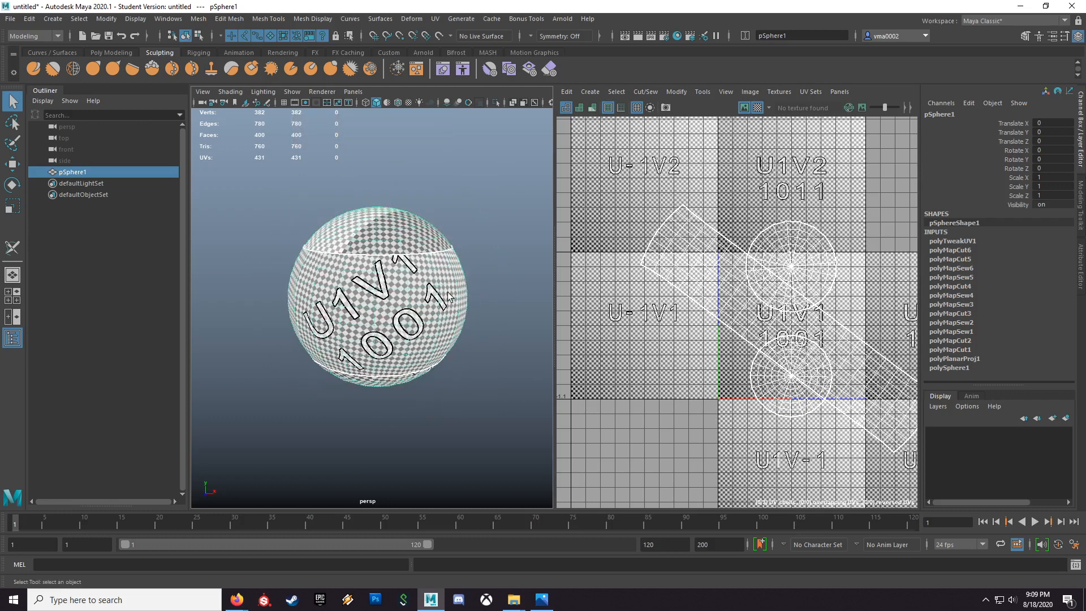
{"action": "left_click", "coordinate": [677, 91]}
{"action": "left_click", "coordinate": [688, 261]}
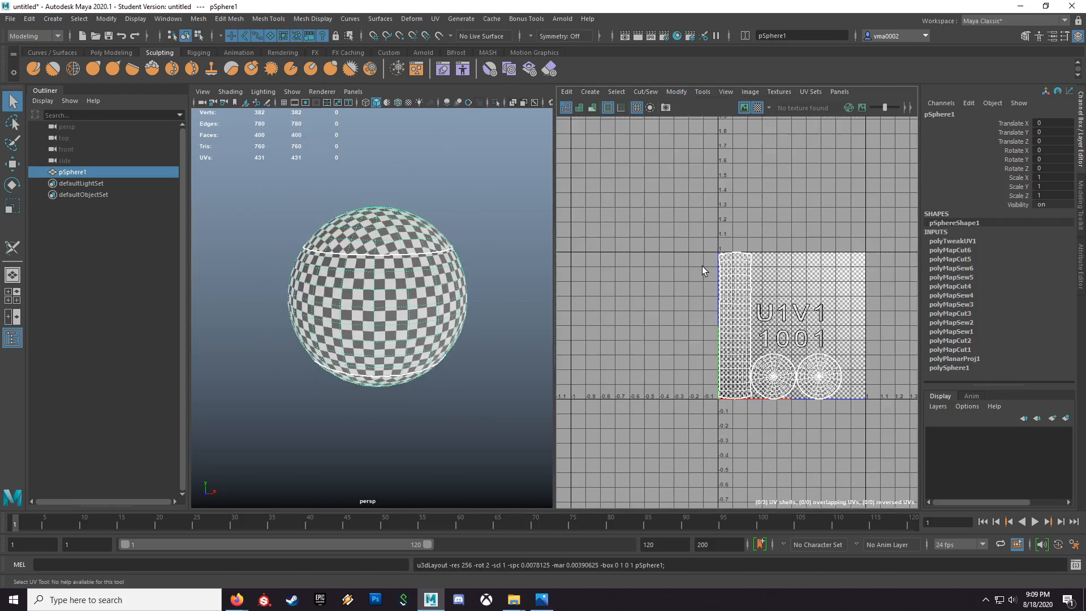
{"action": "scroll", "coordinate": [415, 367], "scroll_direction": "up", "scroll_amount": 3}
{"action": "left_click_drag", "start_coordinate": [447, 355], "coordinate": [544, 392], "text": "alt"}
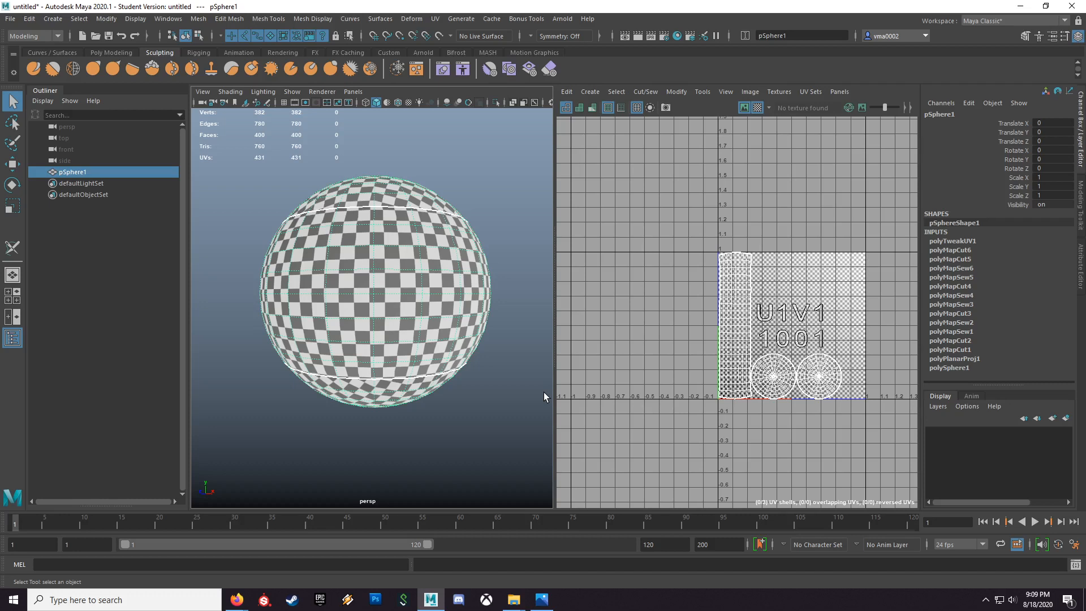
Step: Switch to the Google Slides presentation on unfolding UVs in Firefox
{"action": "key", "text": "super+Tab"}
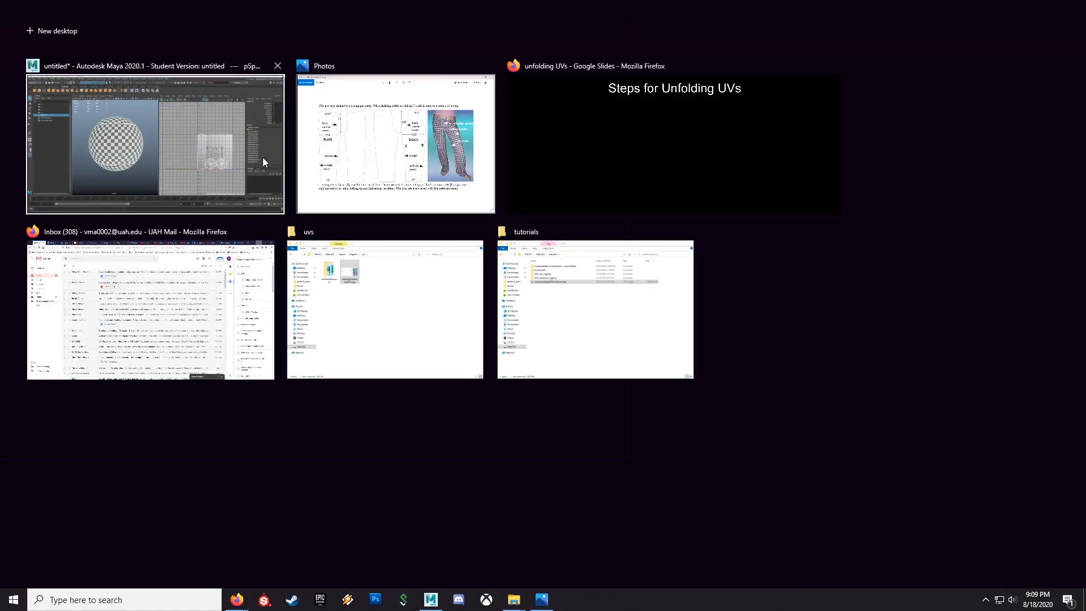
{"action": "left_click", "coordinate": [568, 158]}
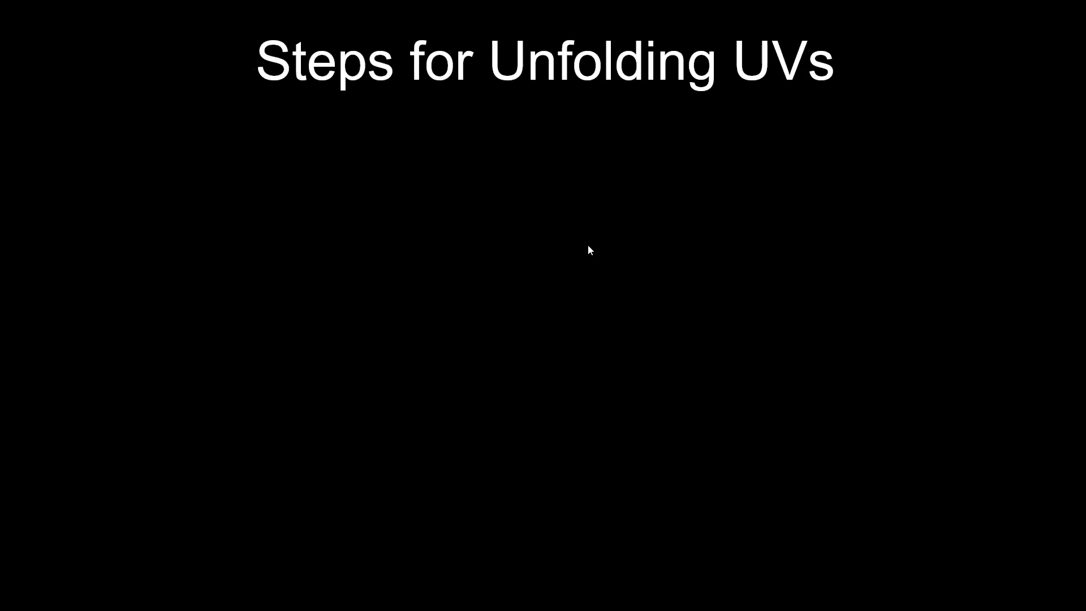